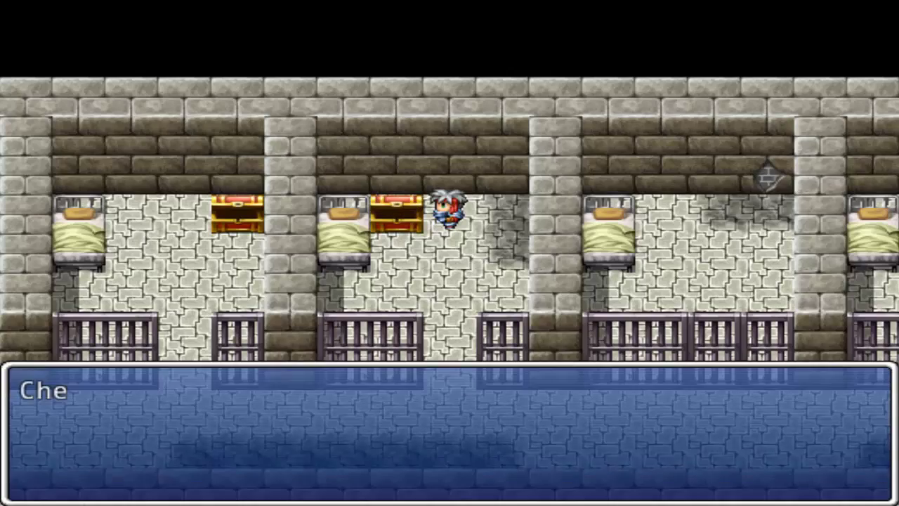
Walk the hero to the closed chest below the stairs at the jail's west end and open it with the chest key
key(Return)
key(Down)
key(Left)
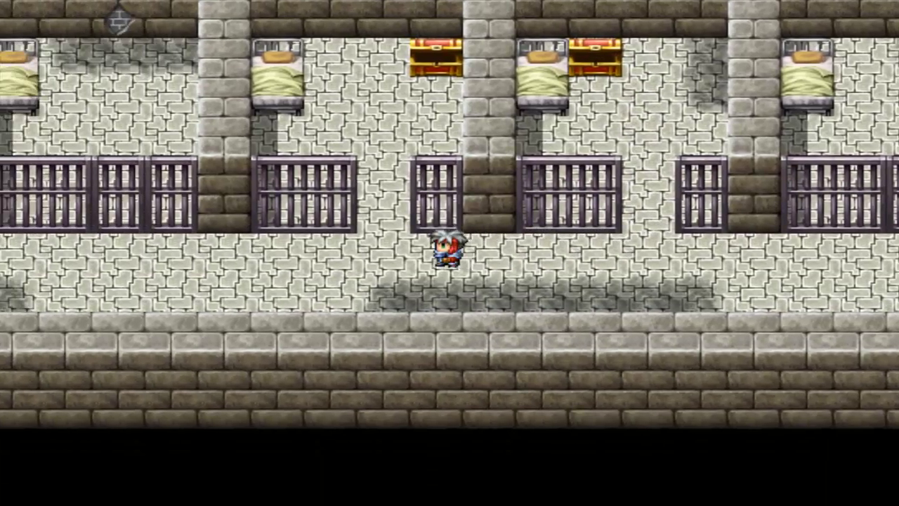
key(Up)
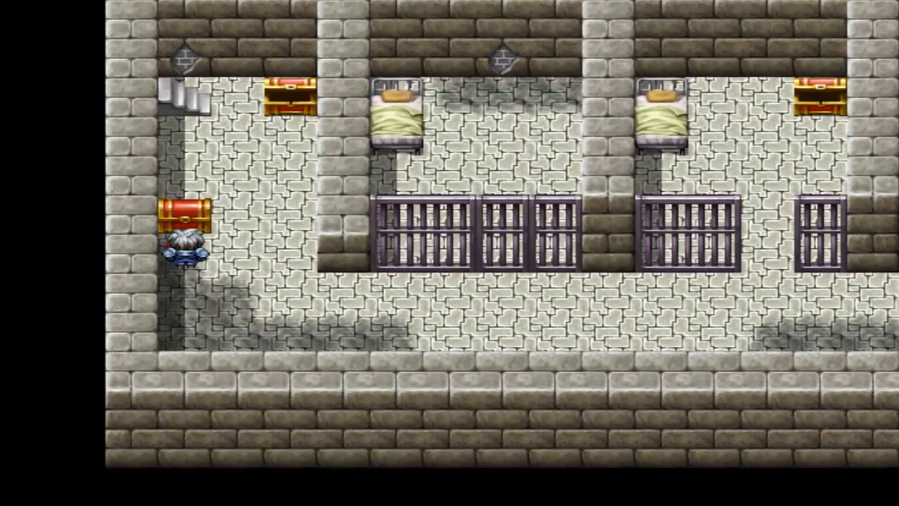
key(Return)
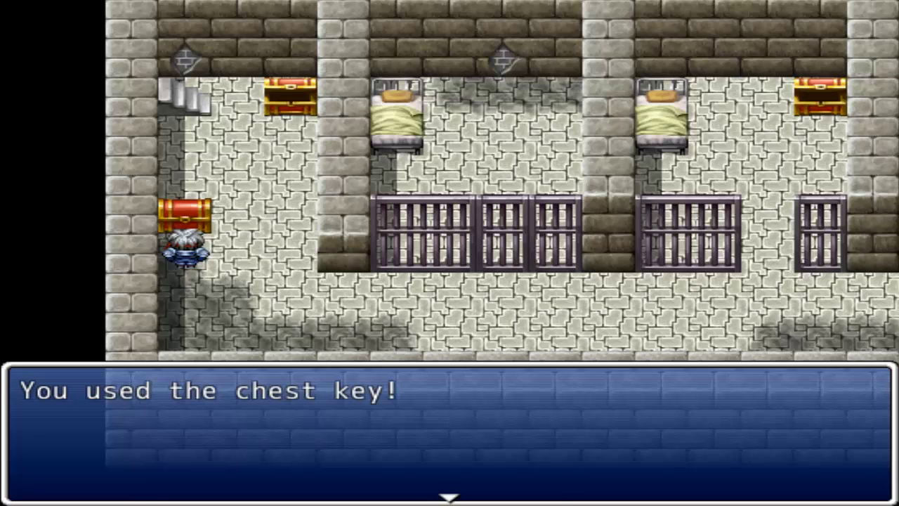
key(Return)
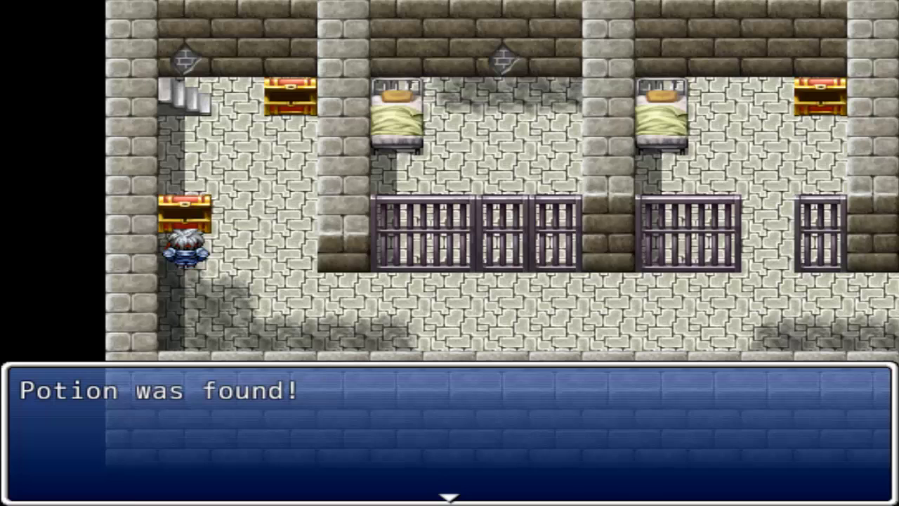
key(Return)
Open the in-game inventory and check the categories from Items to Key Items
key(Escape)
key(Return)
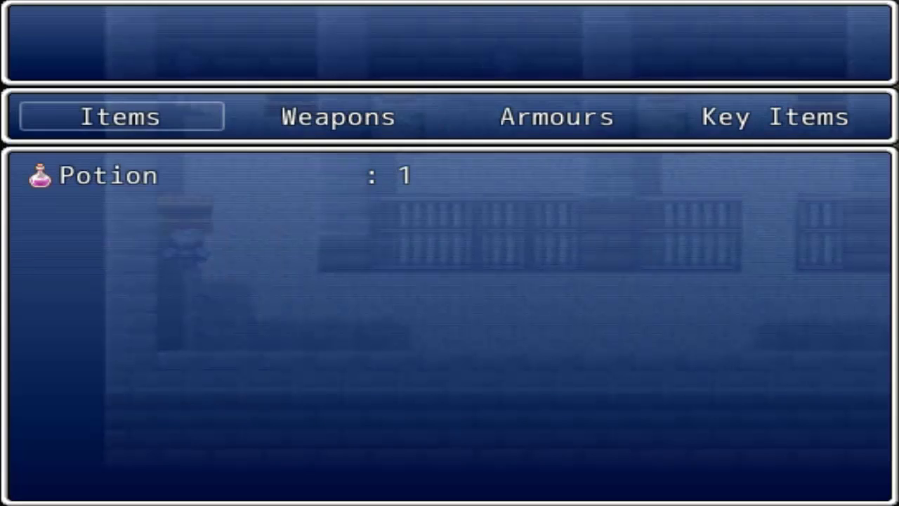
key(Right)
key(Right)
key(Right)
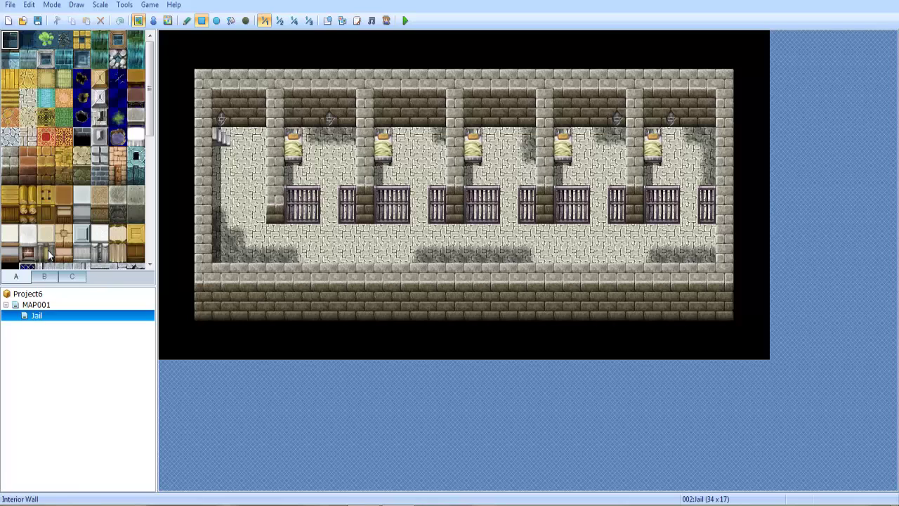
Switch the Jail map to event editing and select the doorway tile of the first cell
click(153, 20)
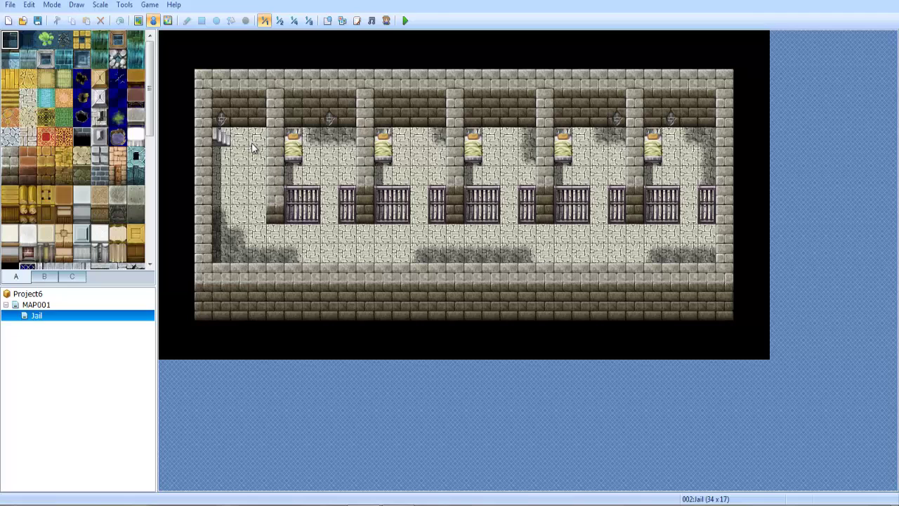
click(327, 217)
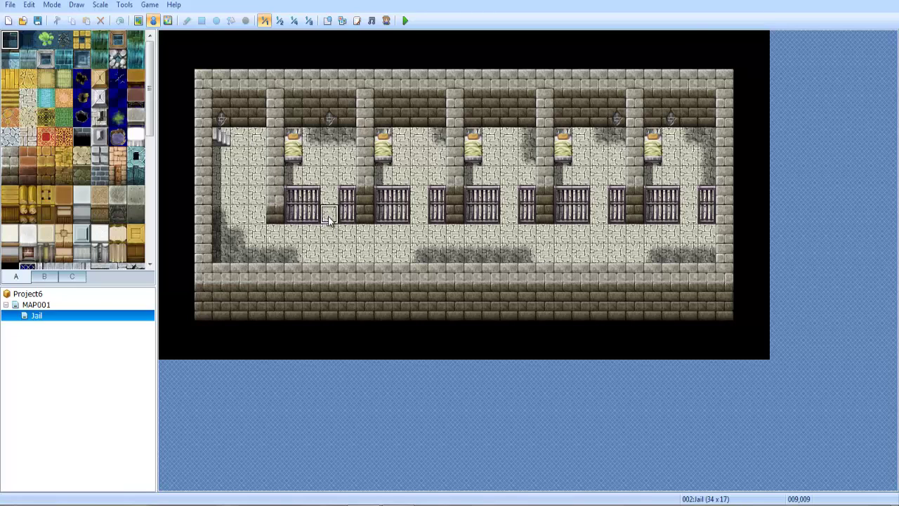
double_click(327, 218)
click(613, 441)
right_click(86, 318)
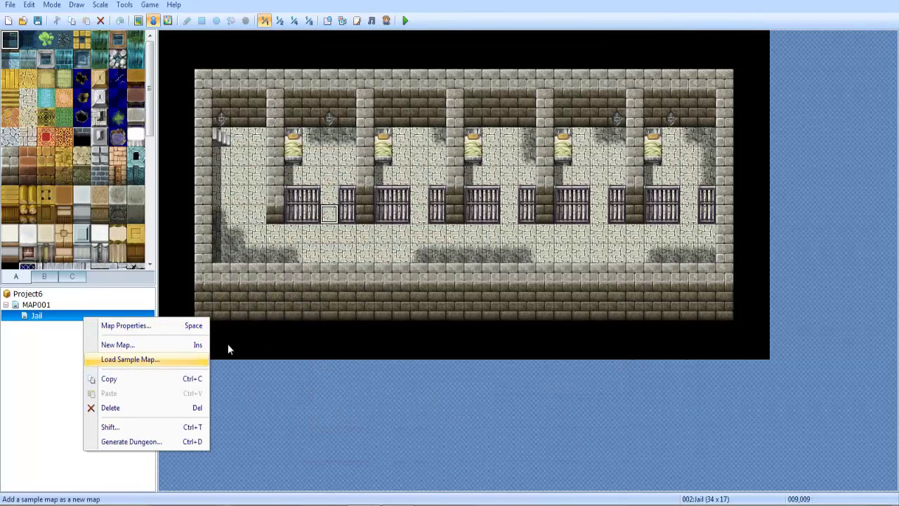
click(328, 272)
click(275, 253)
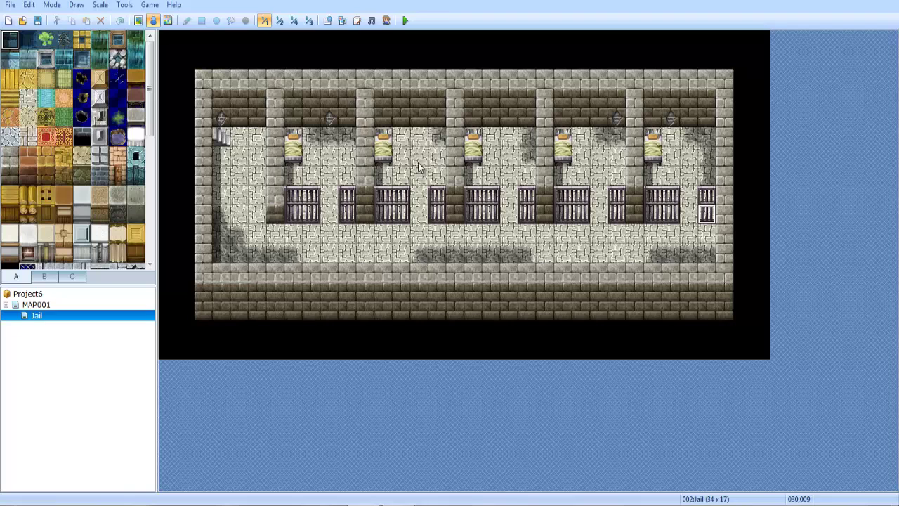
Add a quick treasure chest event containing 25 gold in the upper east corner of the second cell
right_click(430, 137)
mouse_move(502, 226)
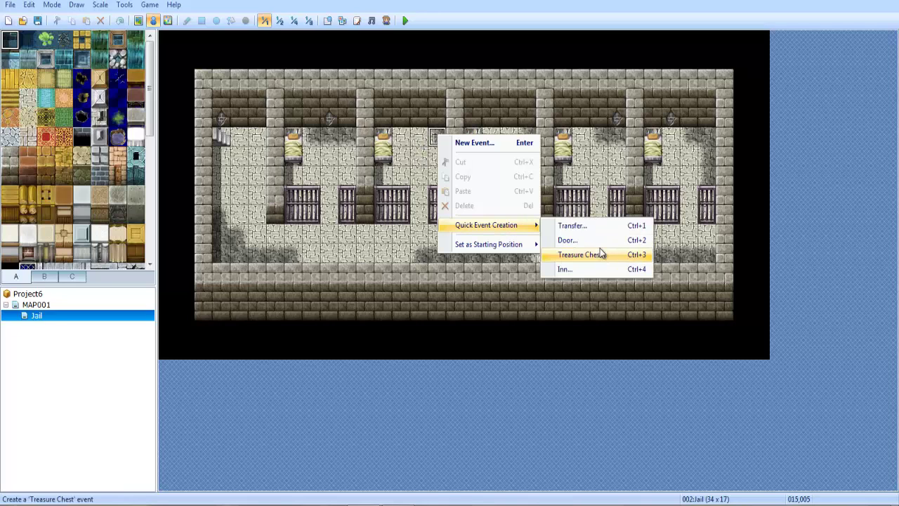
click(582, 255)
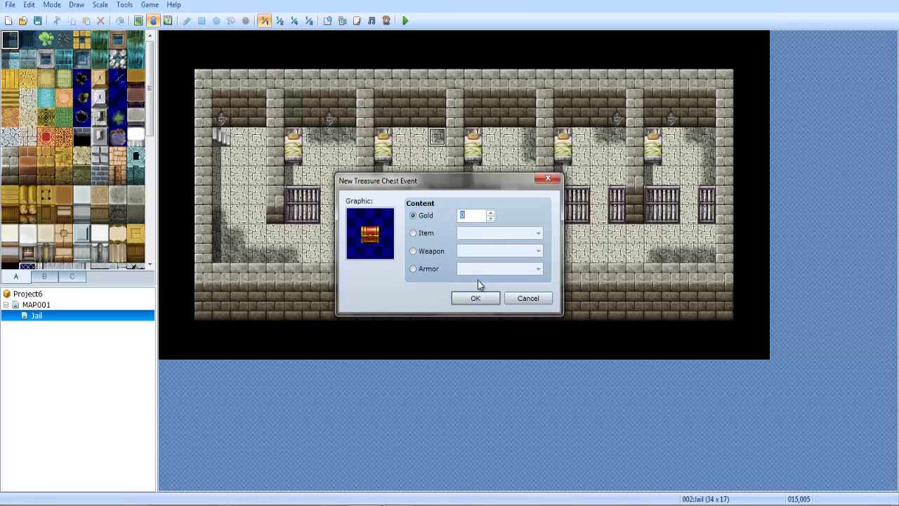
click(476, 298)
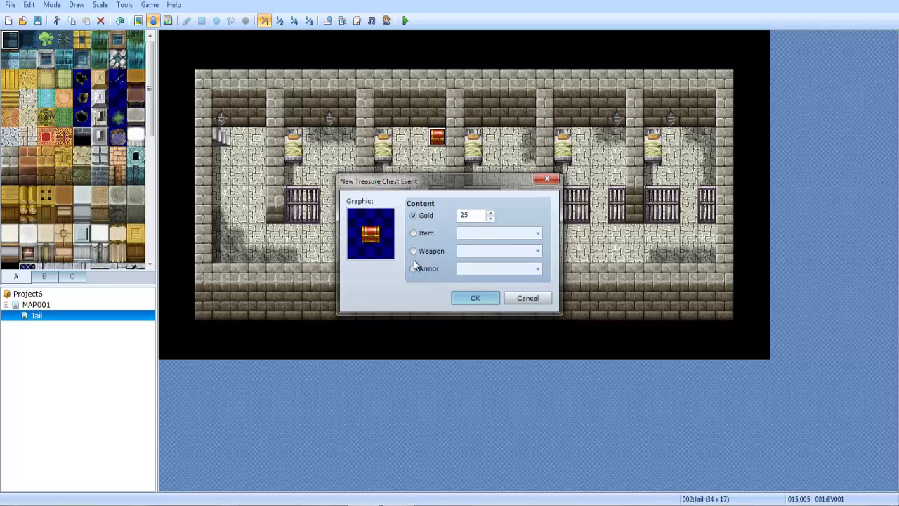
Create a new event on the lower doorway tile of the first cell and browse the !Door1, !Door2 and !Door3 graphics
right_click(329, 218)
click(364, 227)
double_click(265, 316)
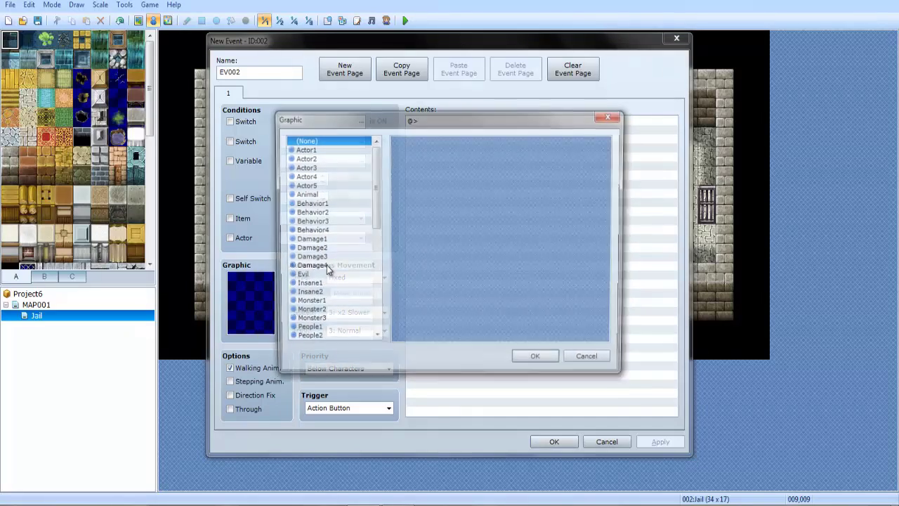
drag(372, 216, 372, 318)
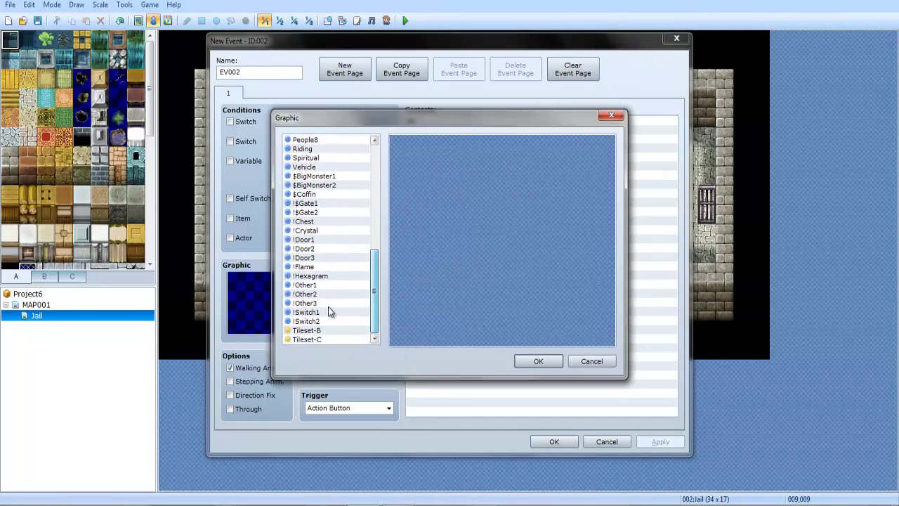
click(313, 241)
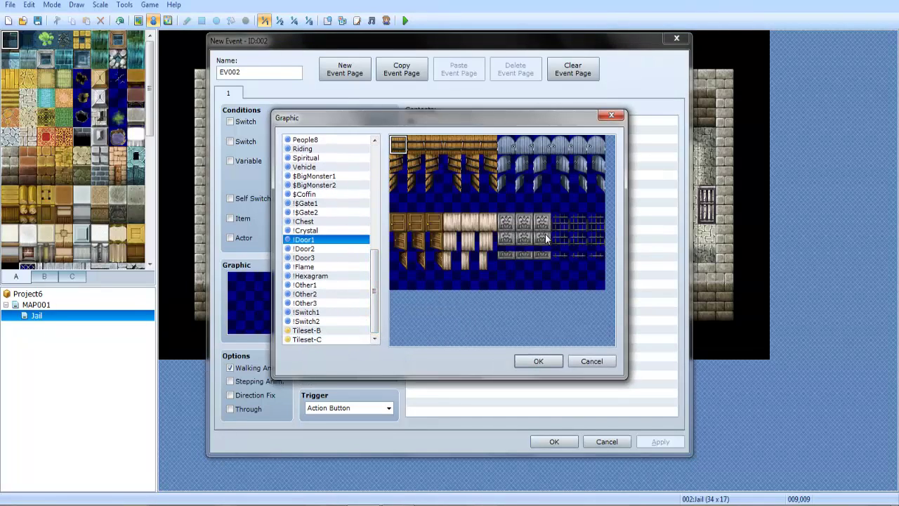
click(313, 248)
click(314, 257)
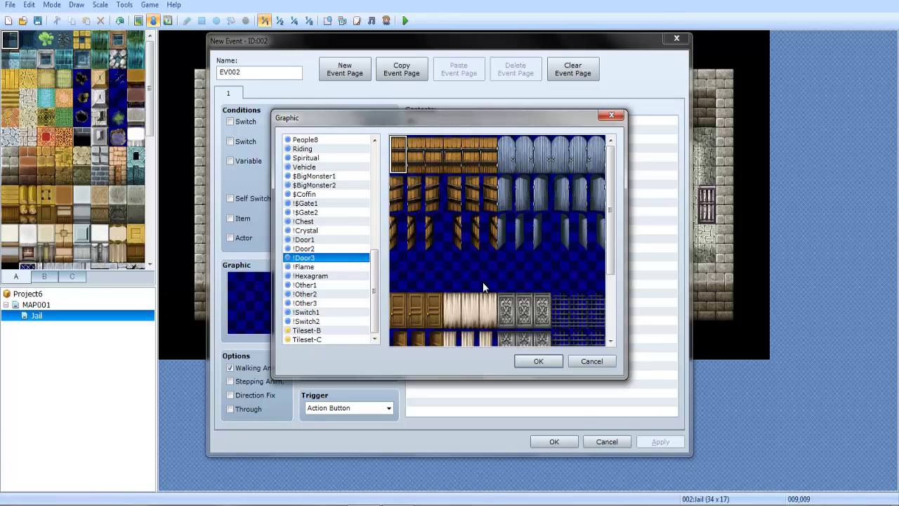
Compare the barred gates in the door sets, assign the first one from !Door3 to the new event, and save it
click(577, 317)
scroll(577, 318, down, 3)
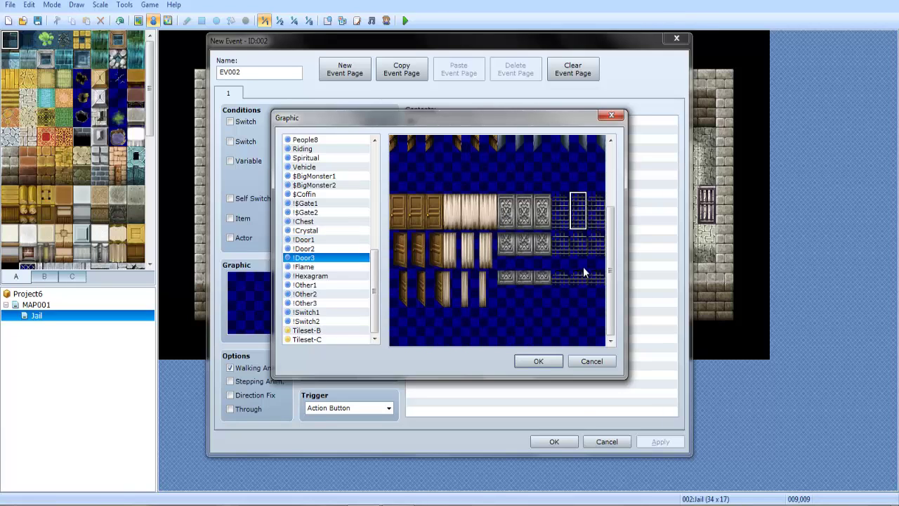
scroll(531, 295, up, 3)
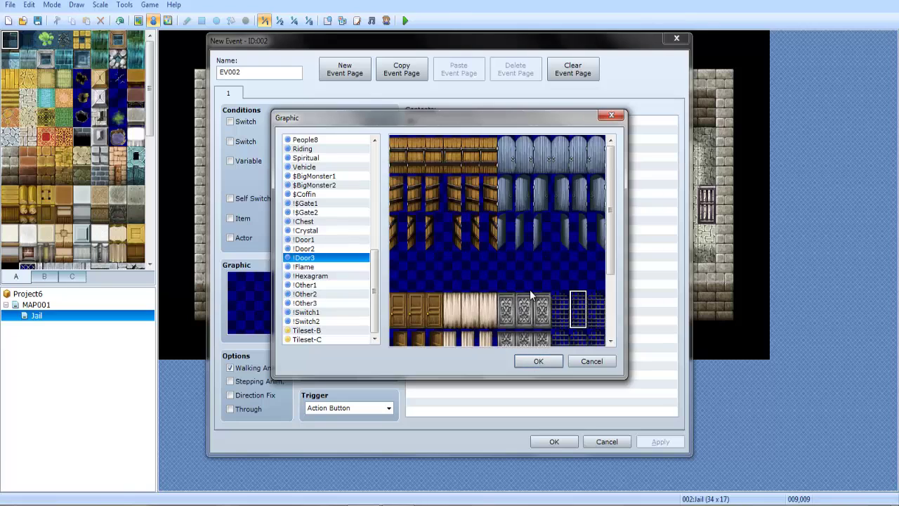
click(302, 268)
click(306, 247)
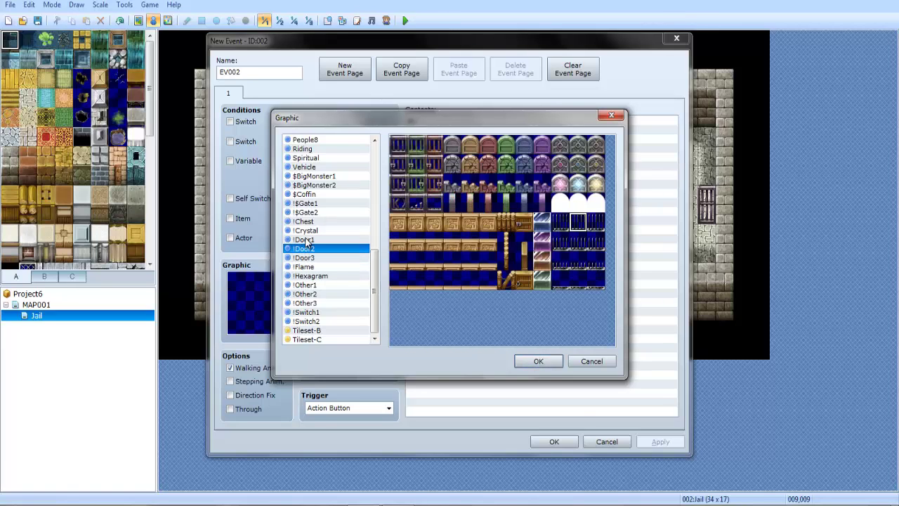
click(305, 240)
click(324, 258)
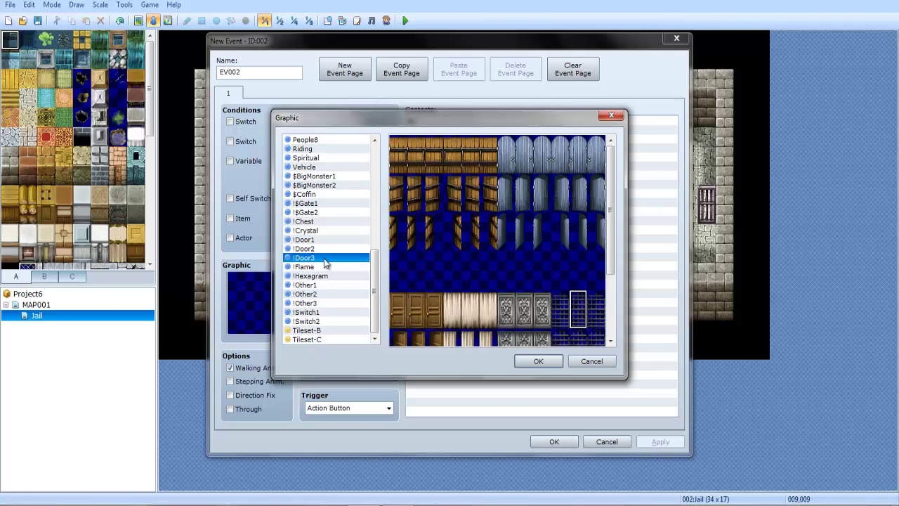
click(588, 334)
click(540, 361)
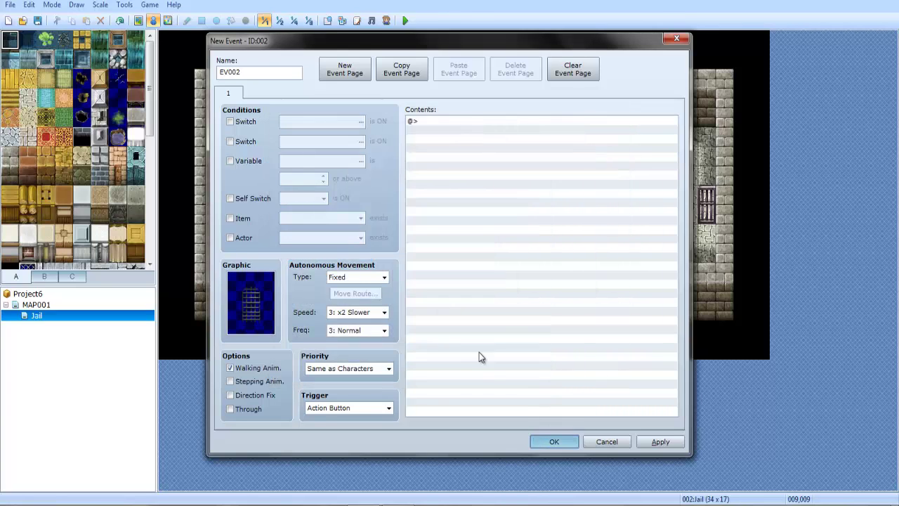
key(Return)
Set the player's starting position on the corridor tile 011,010, just outside the first cell
right_click(365, 241)
mouse_move(417, 333)
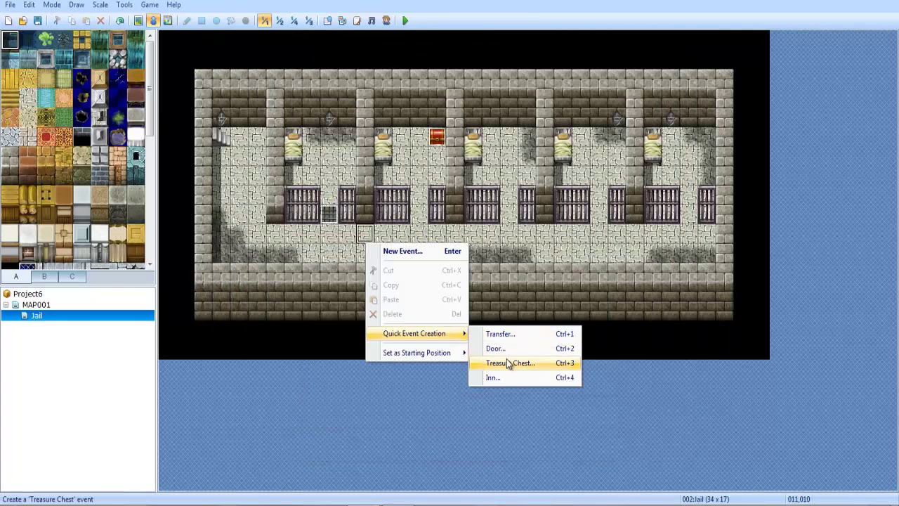
mouse_move(454, 353)
click(494, 353)
Save the project and playtest a new game, walking to the first cell's gate to examine its look, and close the playtest
click(404, 20)
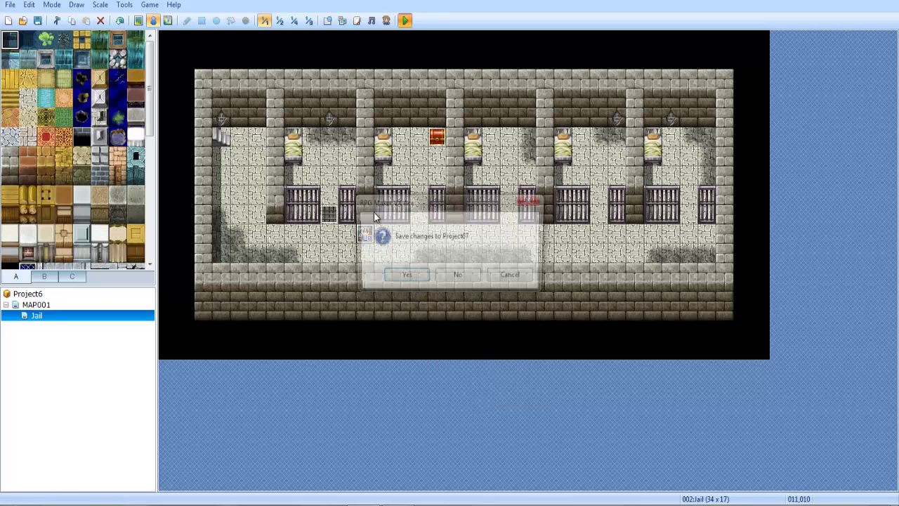
key(Return)
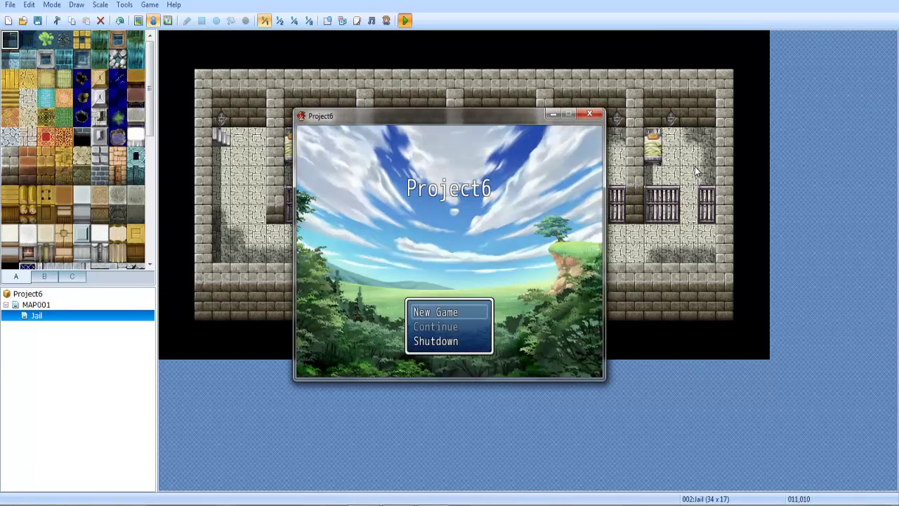
key(Return)
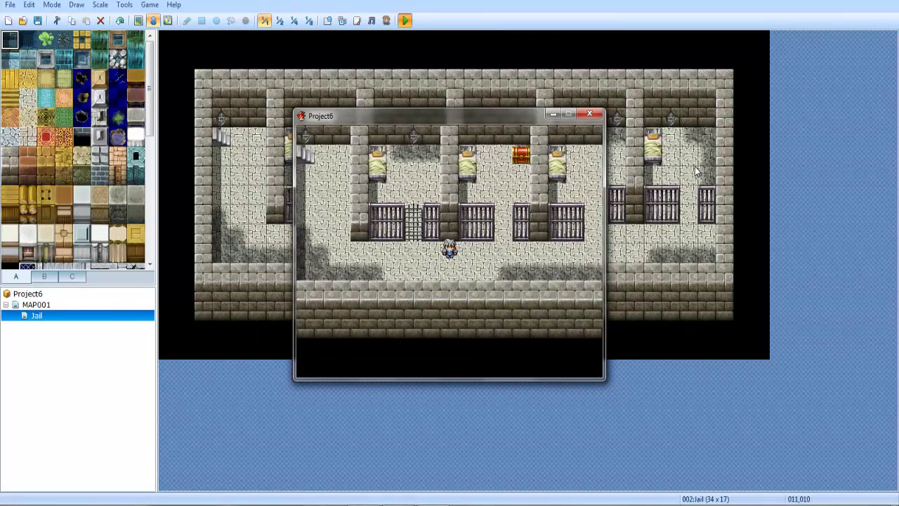
key(Left)
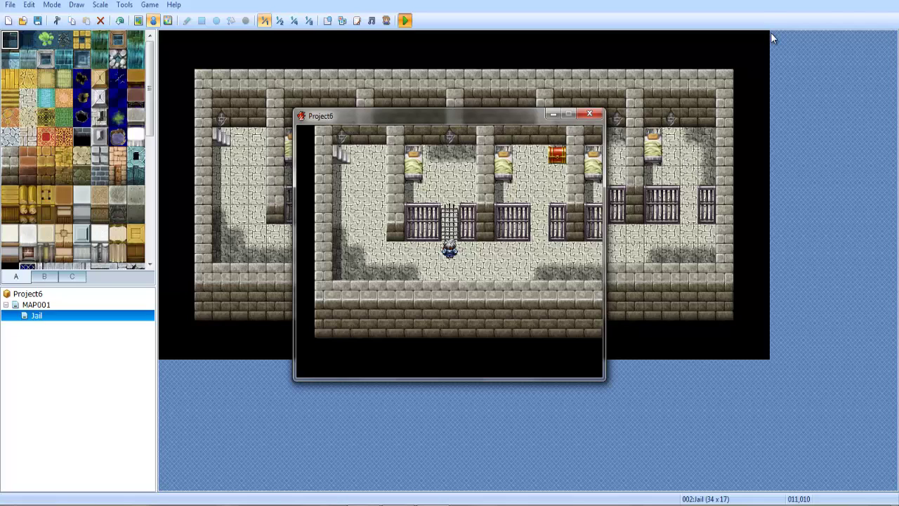
click(589, 114)
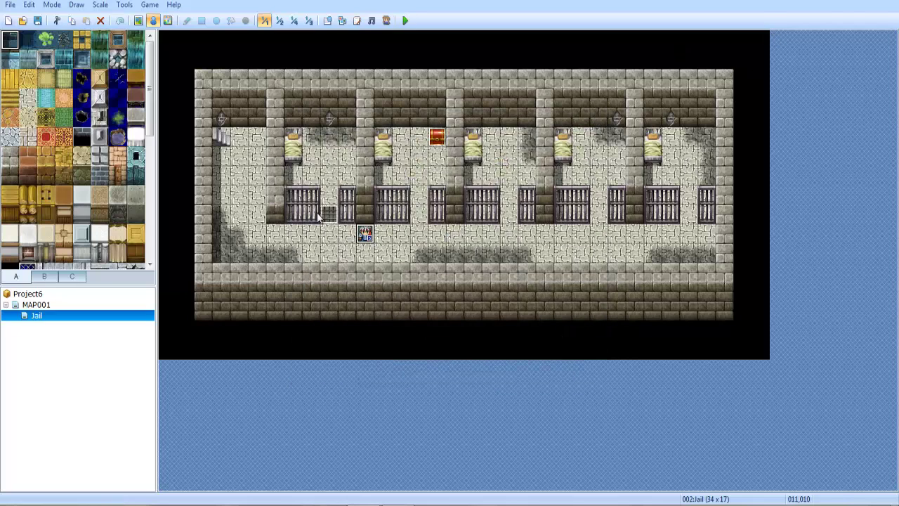
Replace the doorway gate event's graphic with the lower jail bars tile from Tileset-B and save the event
double_click(329, 220)
double_click(250, 302)
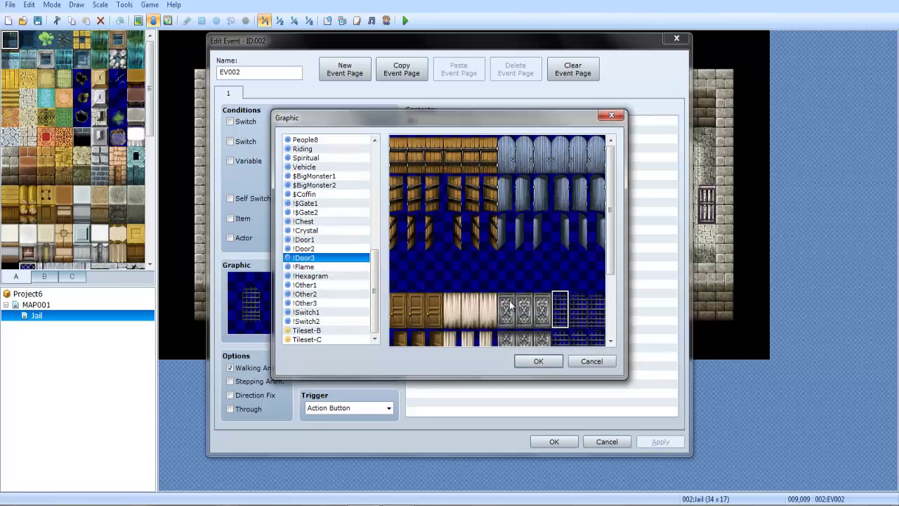
click(591, 361)
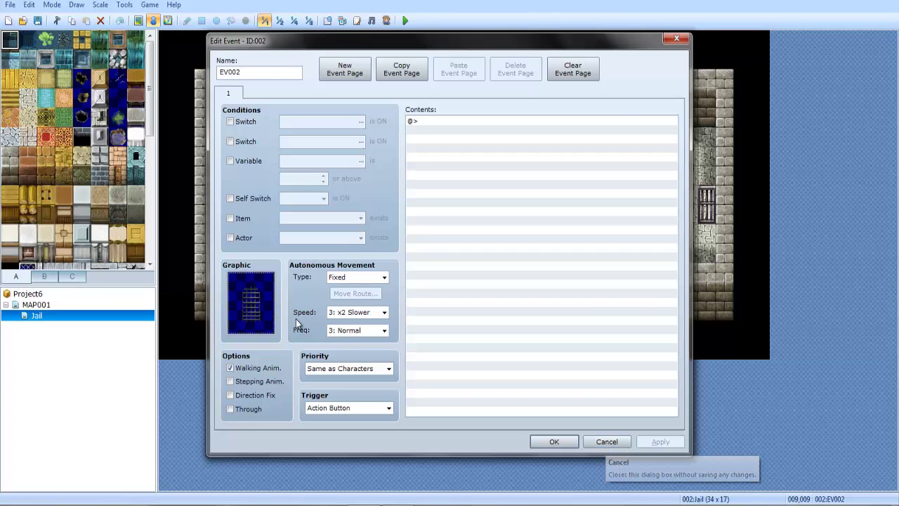
double_click(270, 298)
click(320, 338)
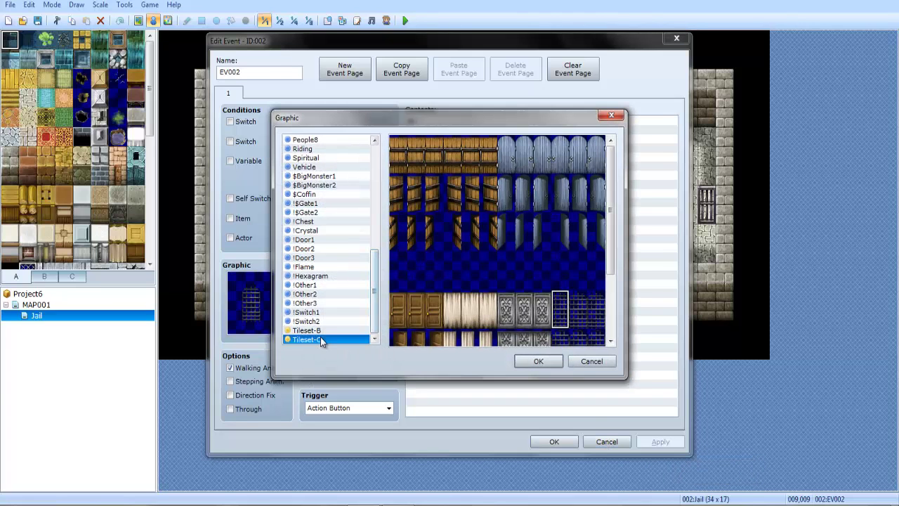
click(320, 330)
click(491, 267)
scroll(493, 268, down, 10)
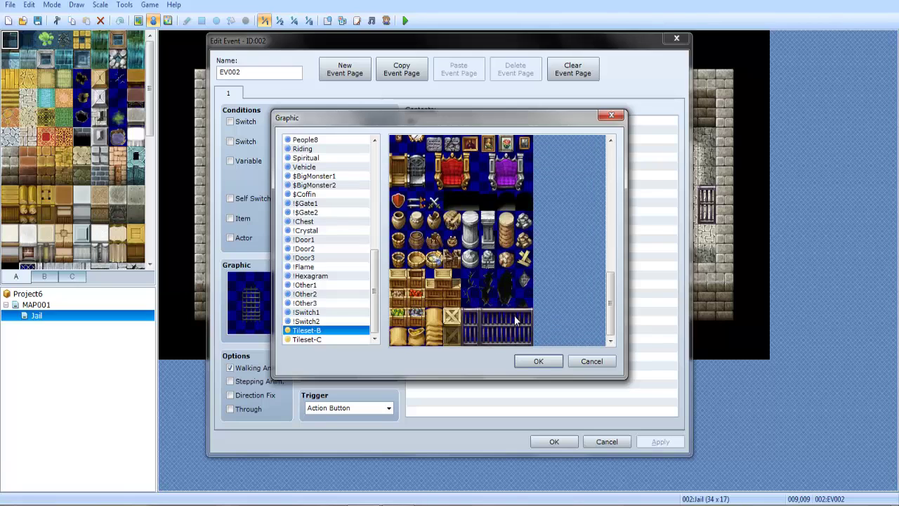
click(470, 336)
click(534, 361)
click(554, 441)
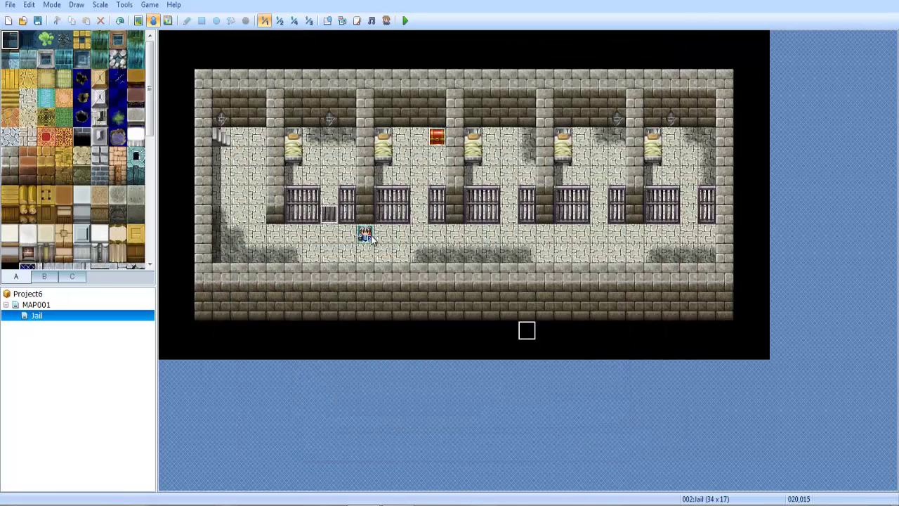
Duplicate the gate event onto the doorway tile directly above it
key(ctrl+c)
click(327, 200)
key(ctrl+v)
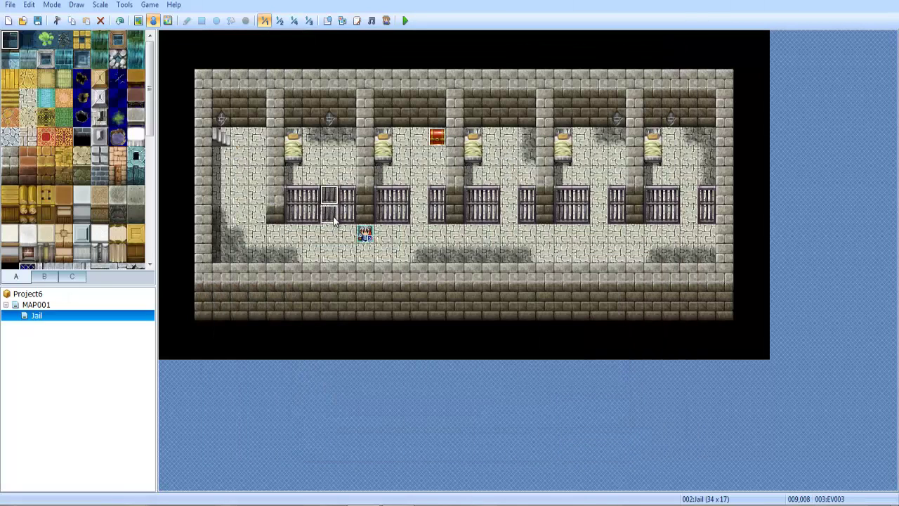
Rename the event on the upper doorway tile of the first cell as "Door Top"
double_click(330, 215)
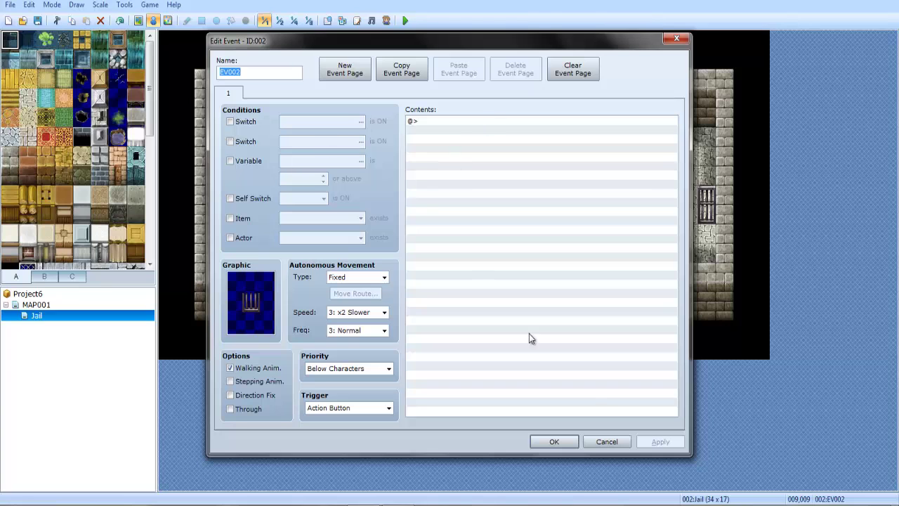
click(605, 442)
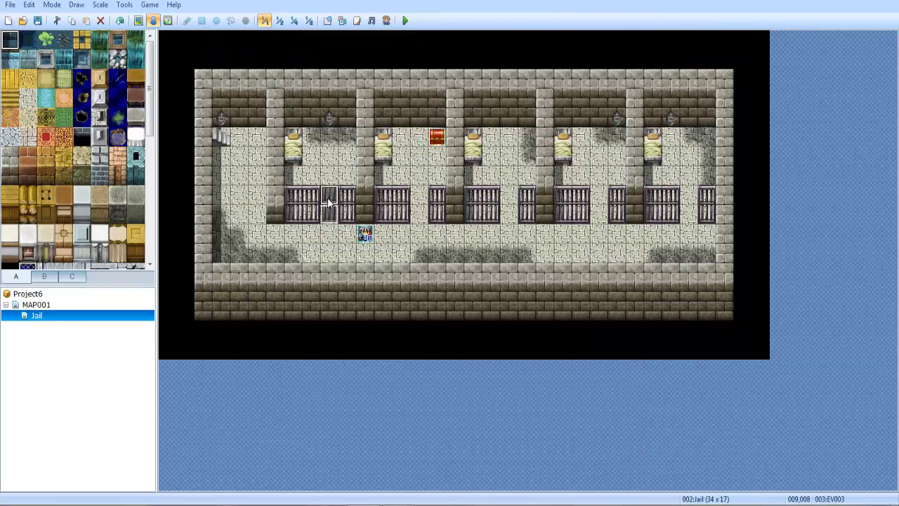
double_click(328, 198)
text(Door Top)
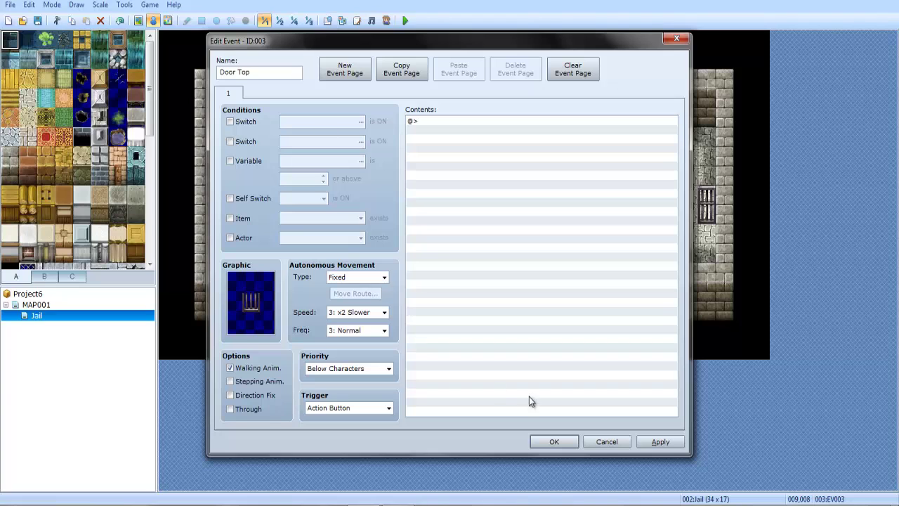
key(Return)
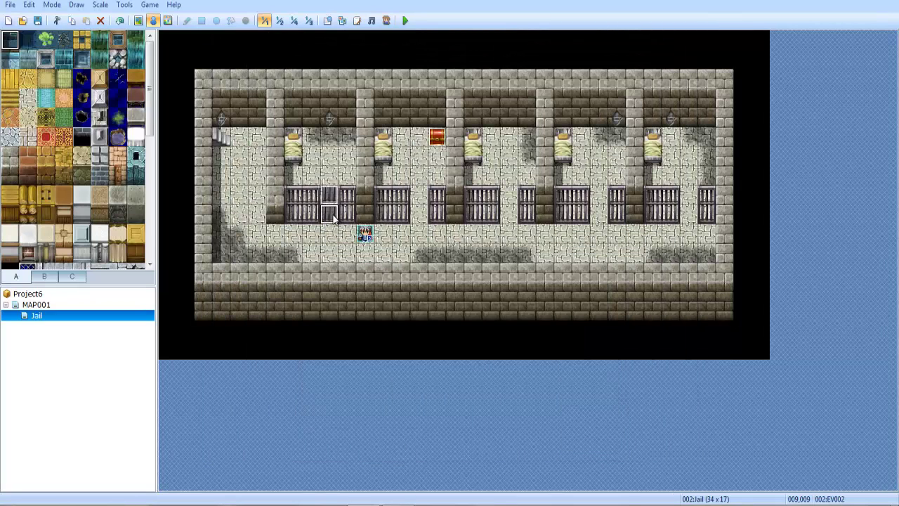
Rename the event on the lower doorway tile of the first cell as "Door bottom"
double_click(330, 211)
text(Doo)
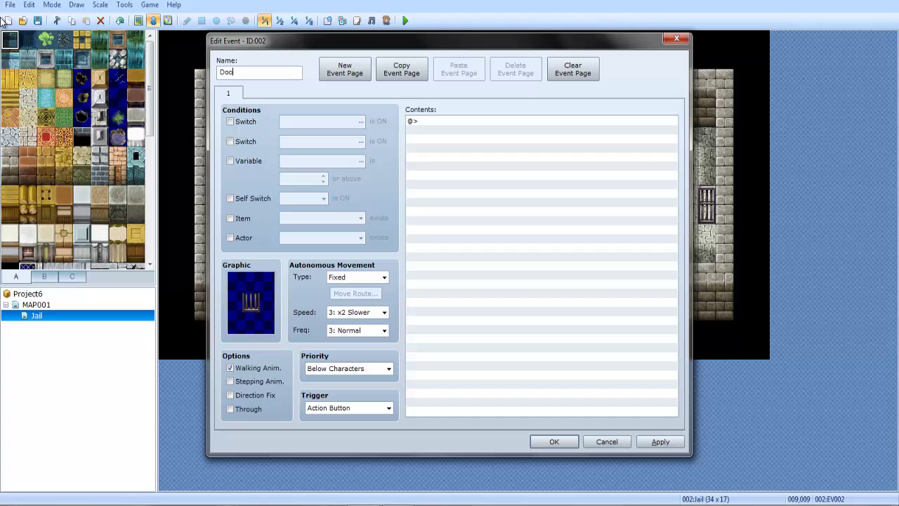
text(r bottom)
key(Return)
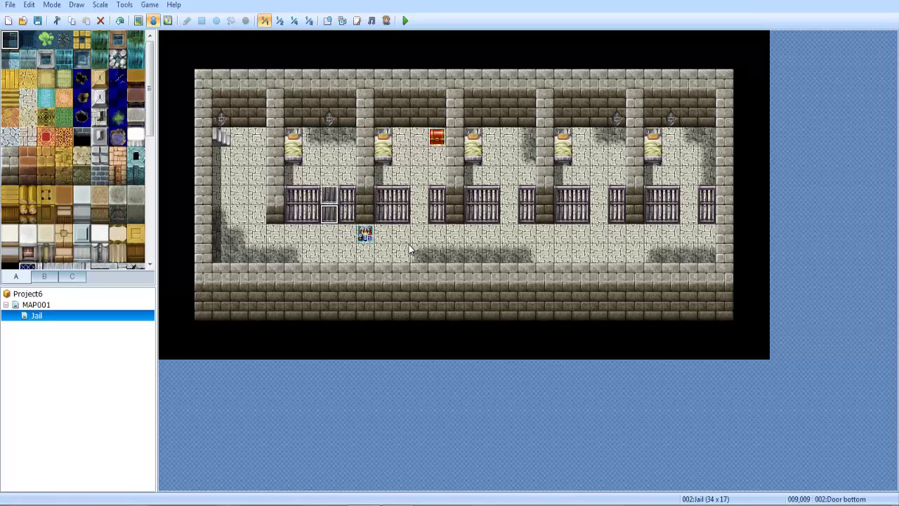
double_click(416, 215)
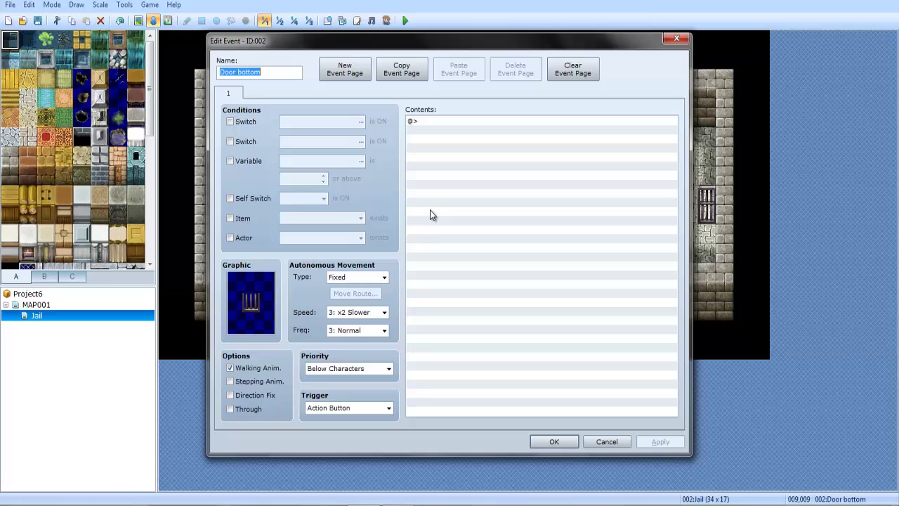
click(455, 179)
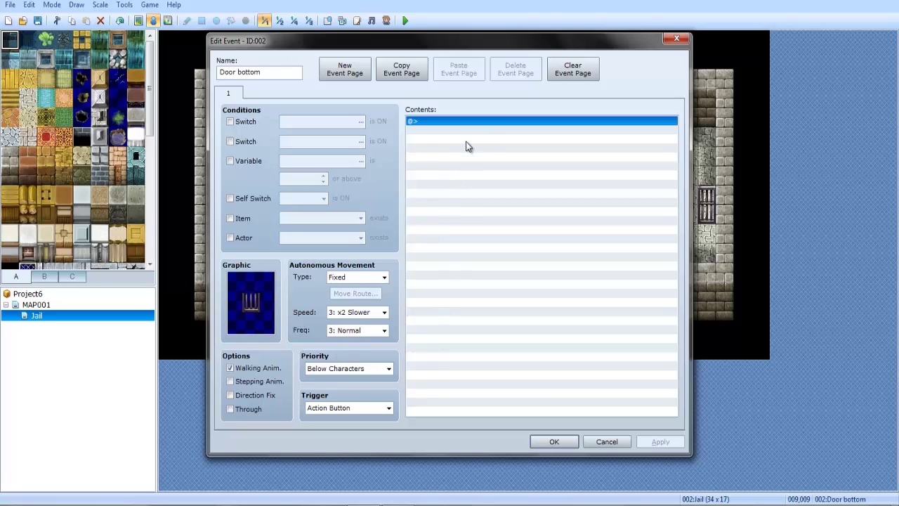
double_click(460, 140)
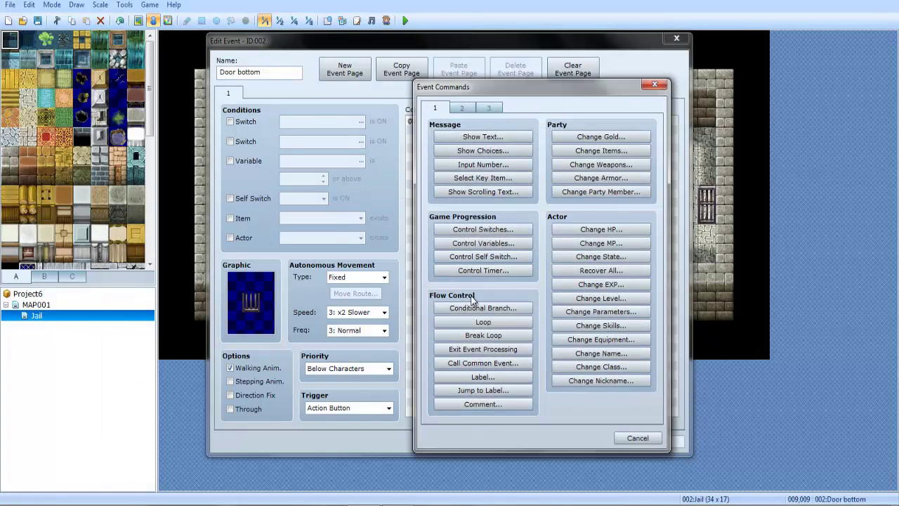
click(472, 308)
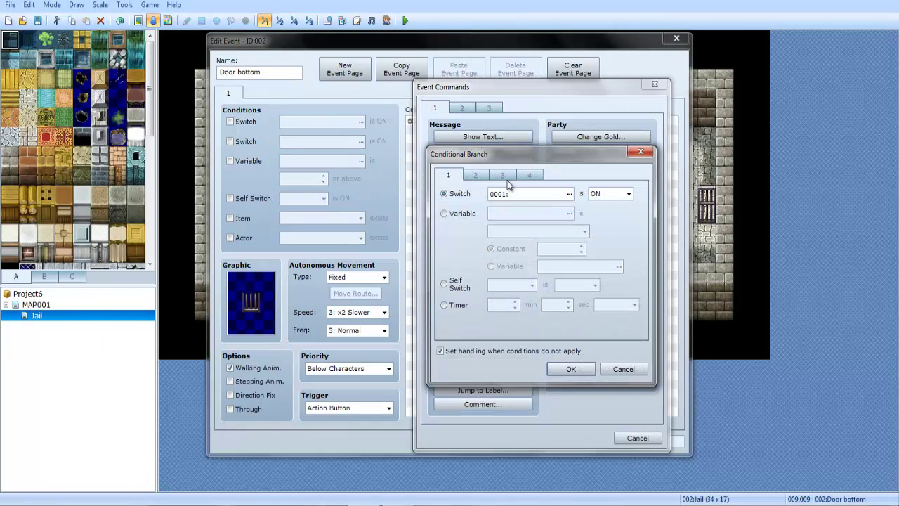
click(470, 178)
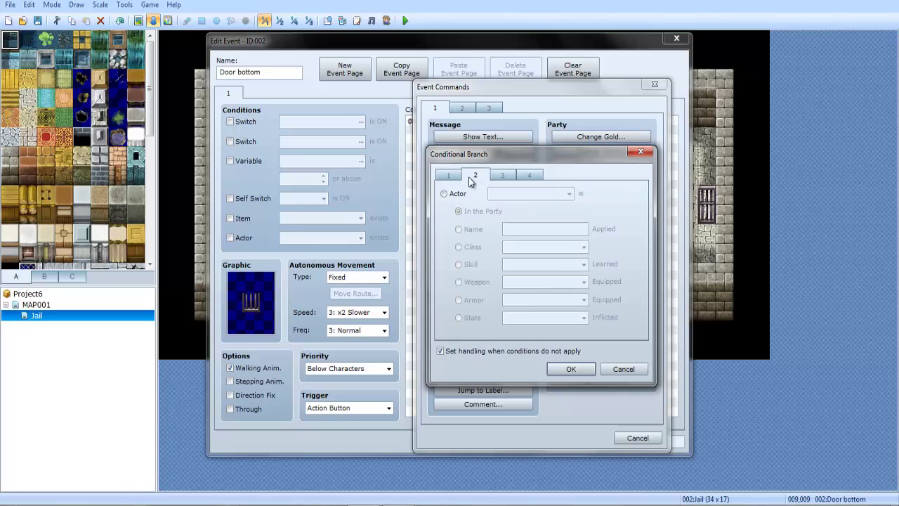
click(506, 175)
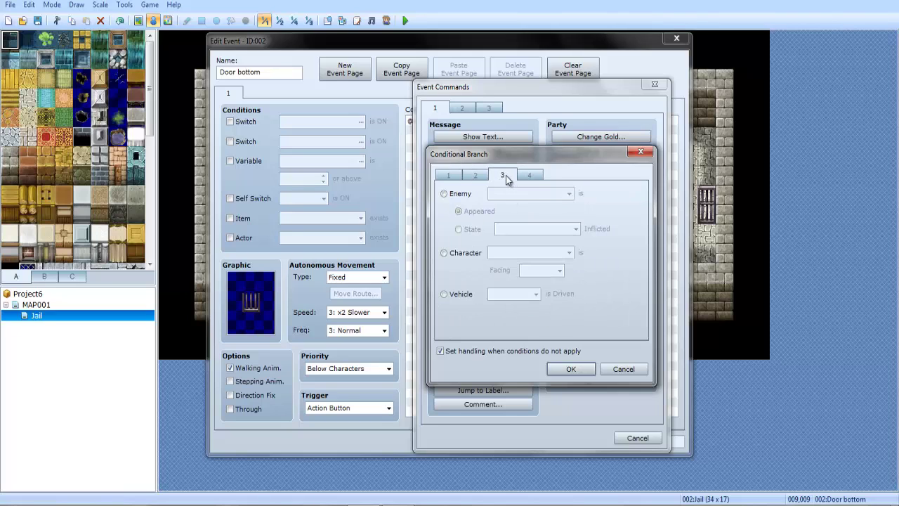
click(528, 175)
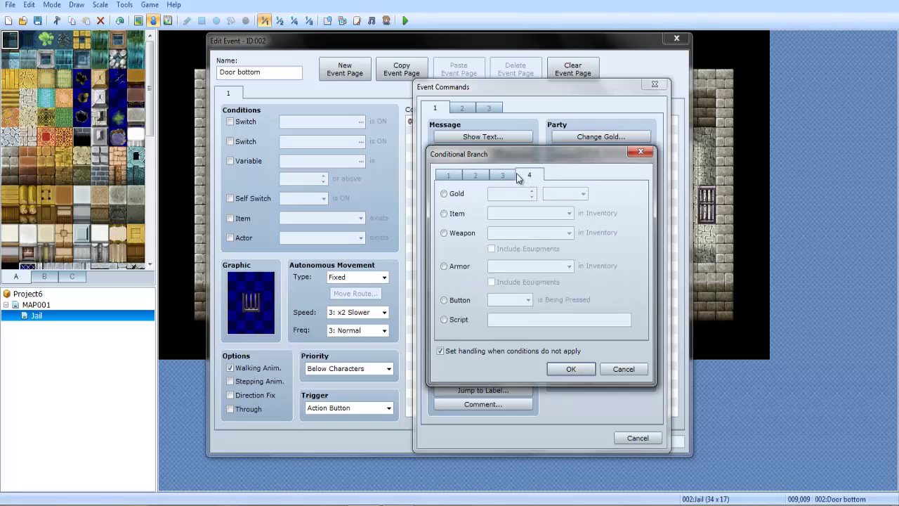
click(455, 214)
click(502, 216)
click(509, 219)
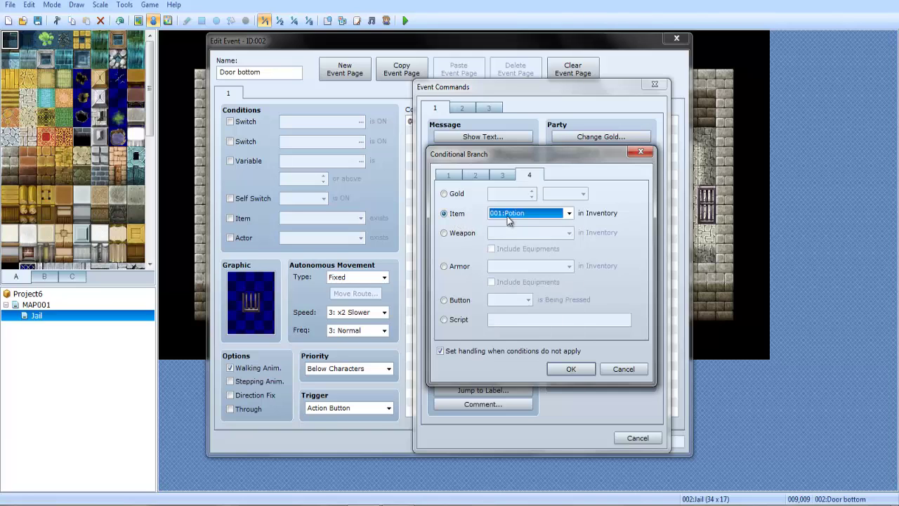
click(510, 220)
click(527, 254)
click(625, 371)
click(636, 437)
click(555, 436)
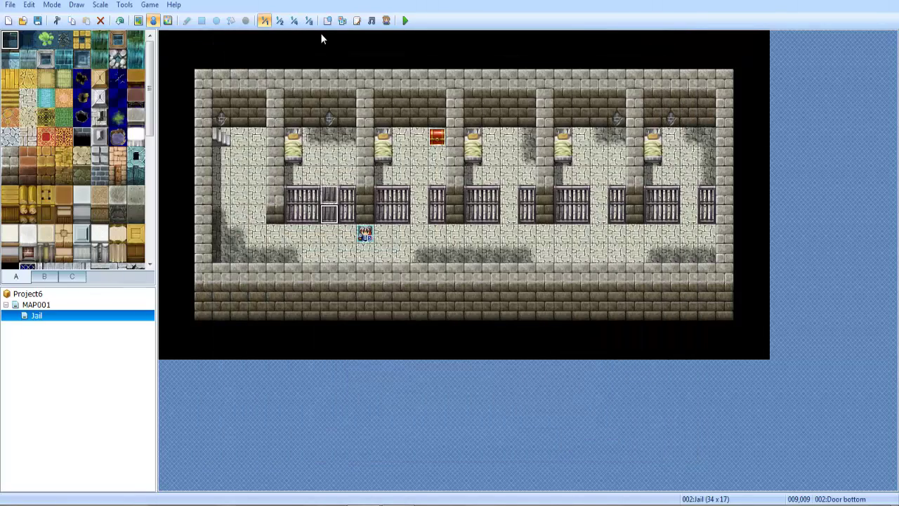
Extend the database's item list to 17 entries and name the new item 017 "Prison Key"
click(328, 26)
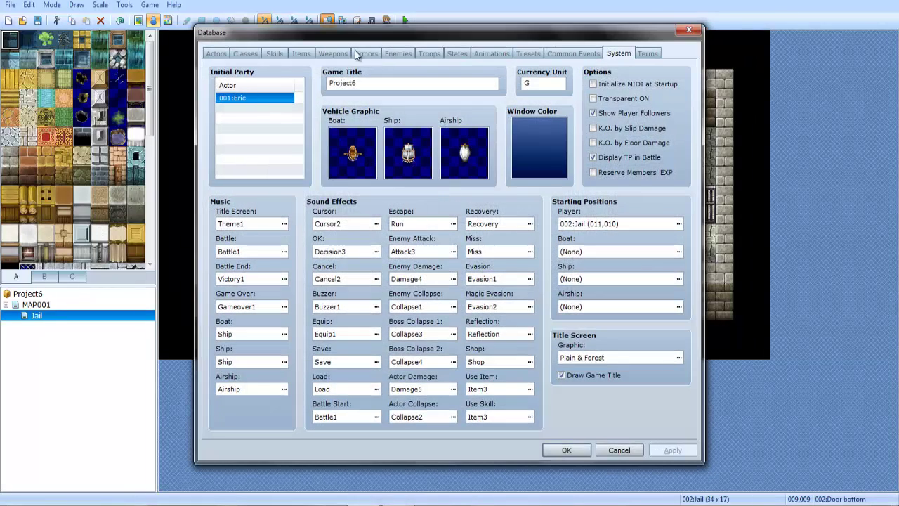
click(302, 54)
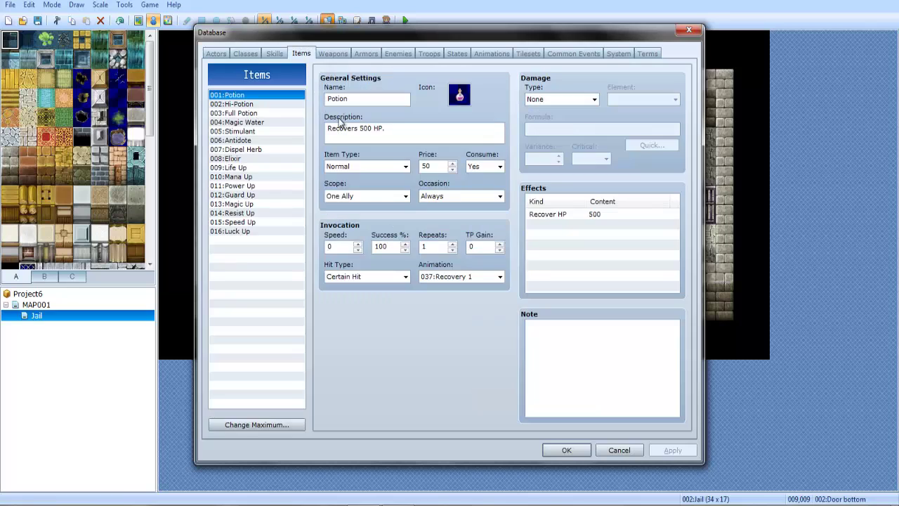
click(242, 426)
click(240, 425)
click(287, 422)
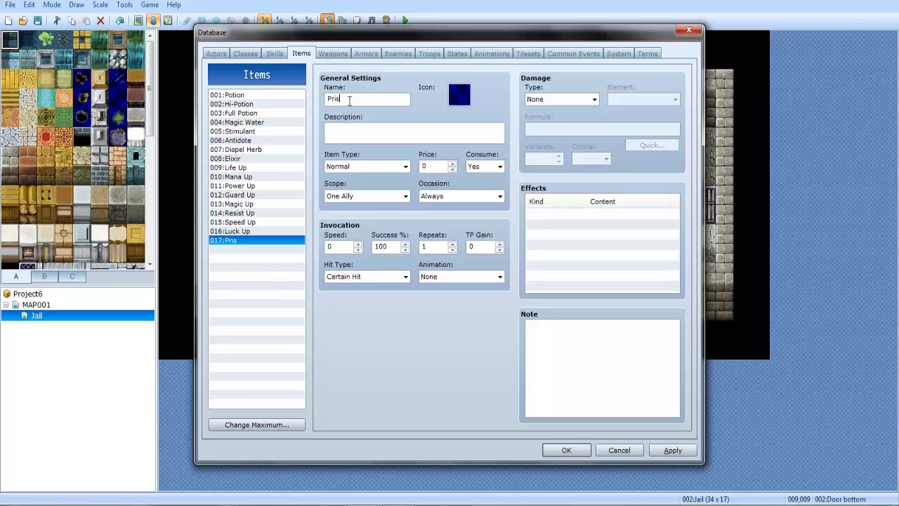
Give the Prison Key item a key icon and the description "Opens locked prison rooms"
double_click(460, 94)
click(475, 244)
scroll(480, 250, down, 2)
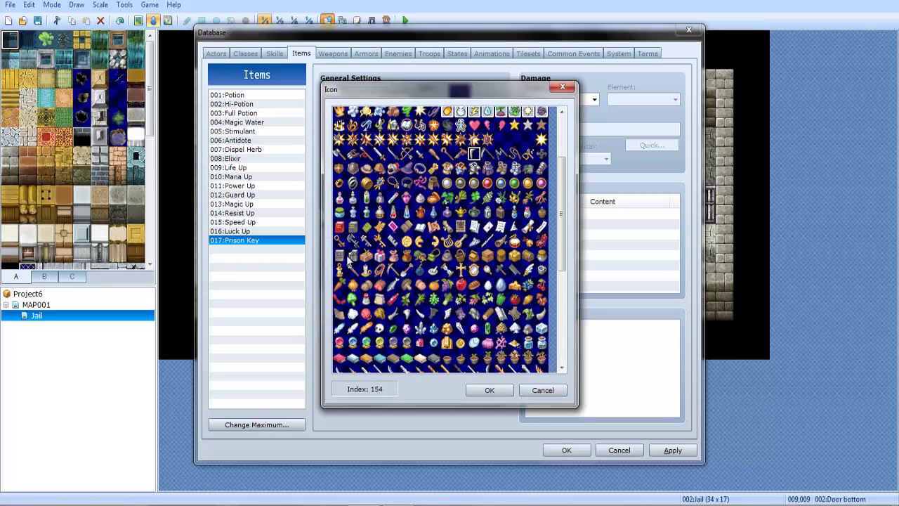
double_click(344, 243)
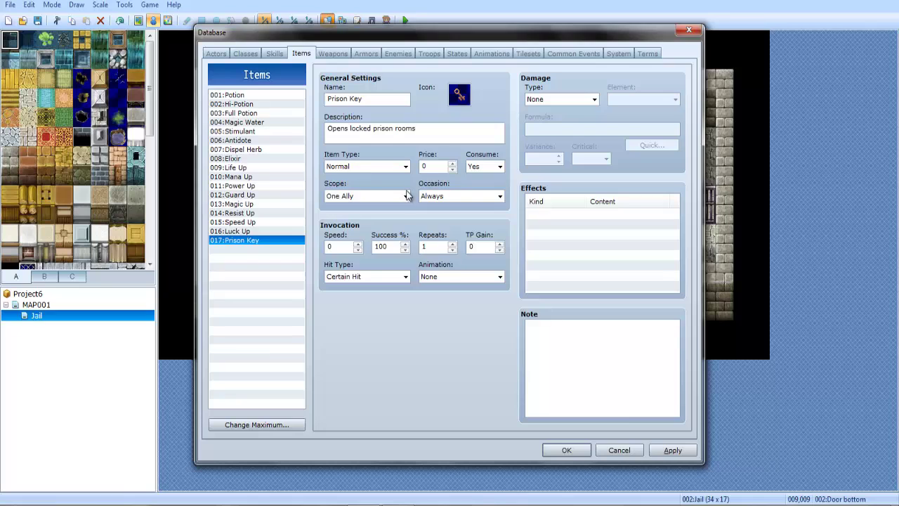
Set the Prison Key's item type to Key Item, scope to None, occasion to Never and consume to No, and save the database
click(372, 166)
click(350, 187)
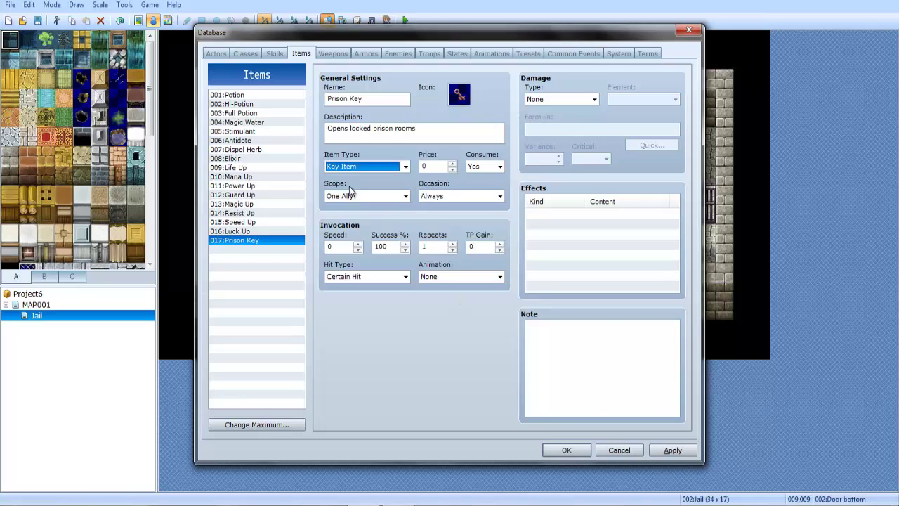
click(350, 190)
click(357, 205)
click(460, 196)
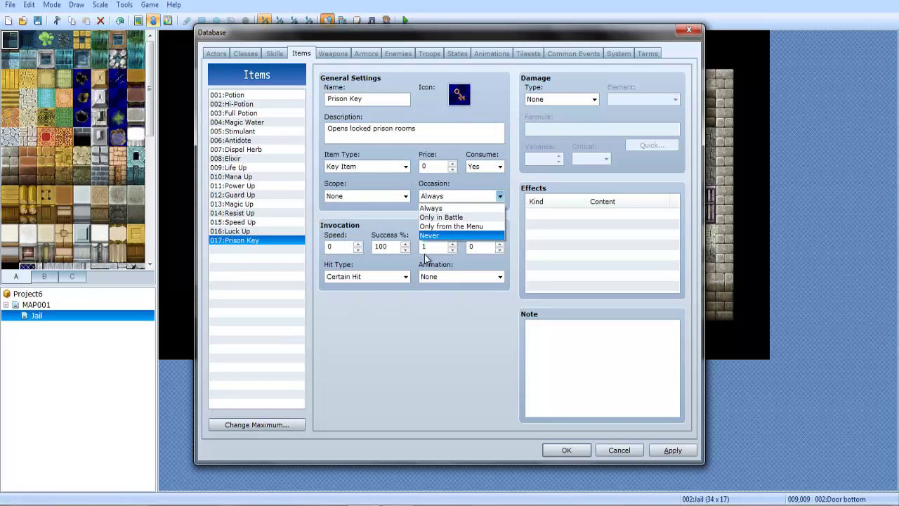
click(431, 237)
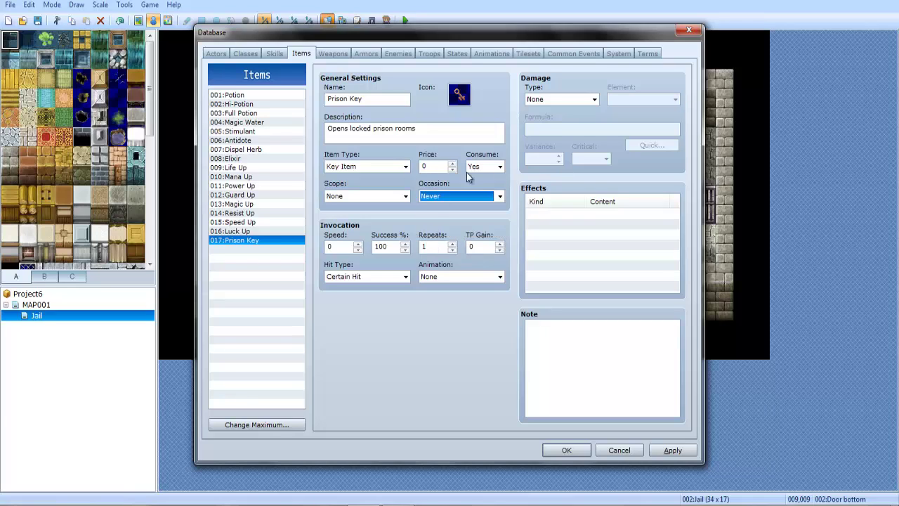
click(500, 166)
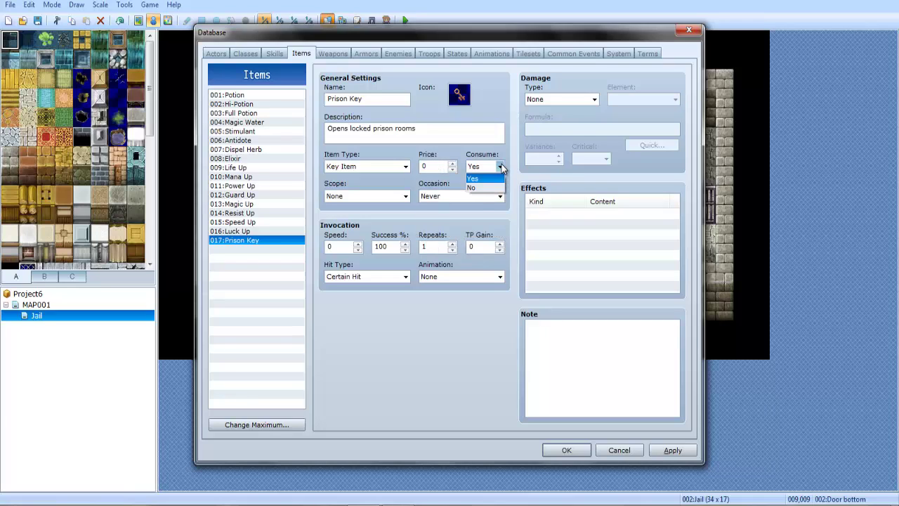
click(478, 185)
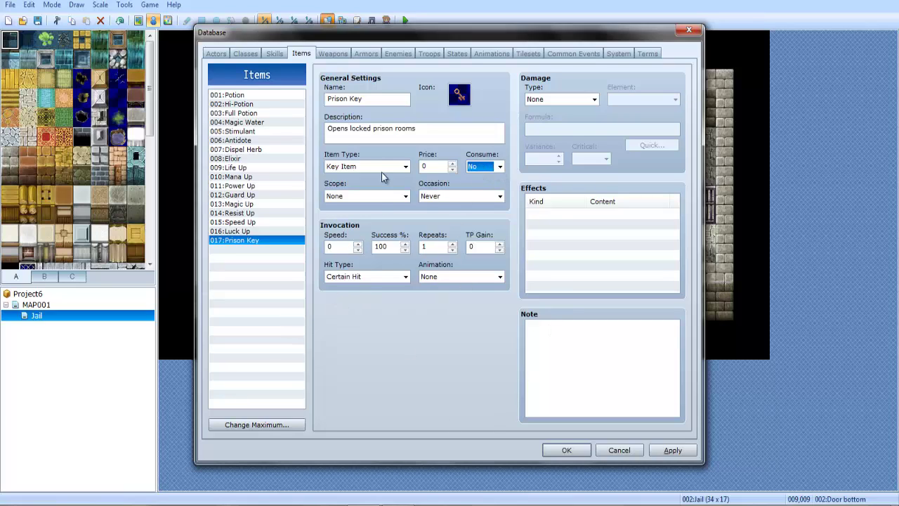
click(481, 165)
click(490, 169)
click(567, 451)
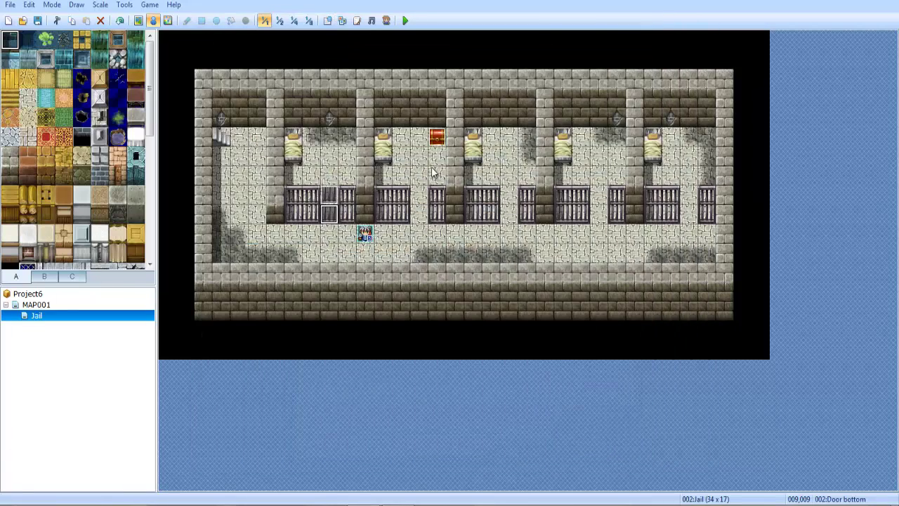
Create a quick treasure chest event containing item 017:Prison Key on tile 005,005, near the stairs
right_click(257, 142)
mouse_move(330, 234)
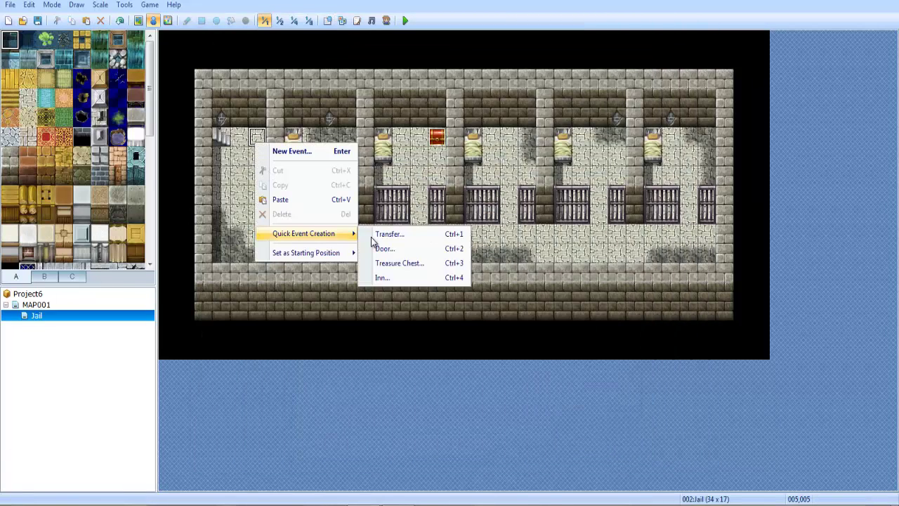
click(398, 261)
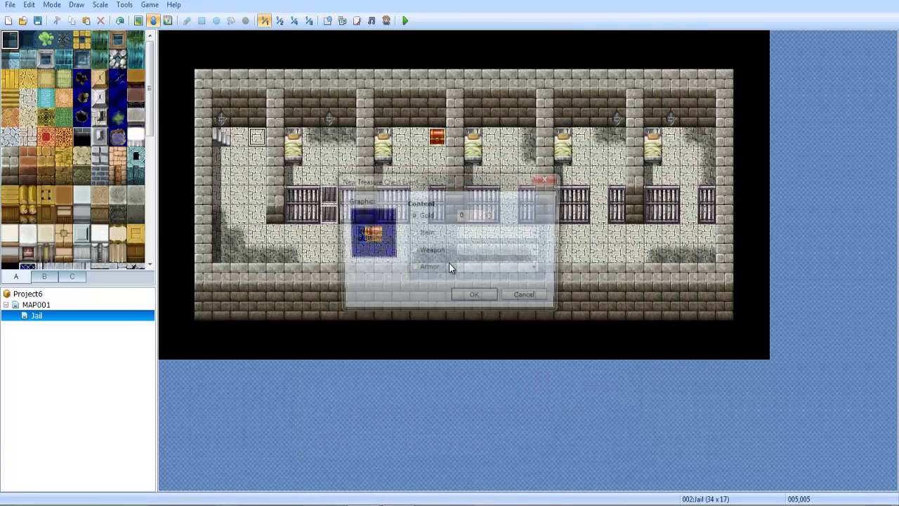
click(412, 233)
click(498, 233)
click(501, 388)
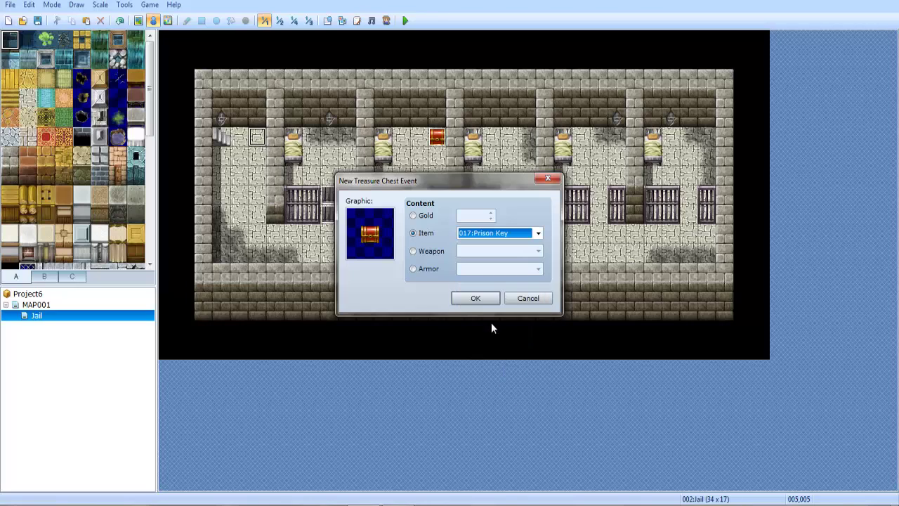
click(467, 299)
Add a conditional branch to the Door bottom event that checks for item 017:Prison Key in the inventory, with an Else branch
double_click(328, 220)
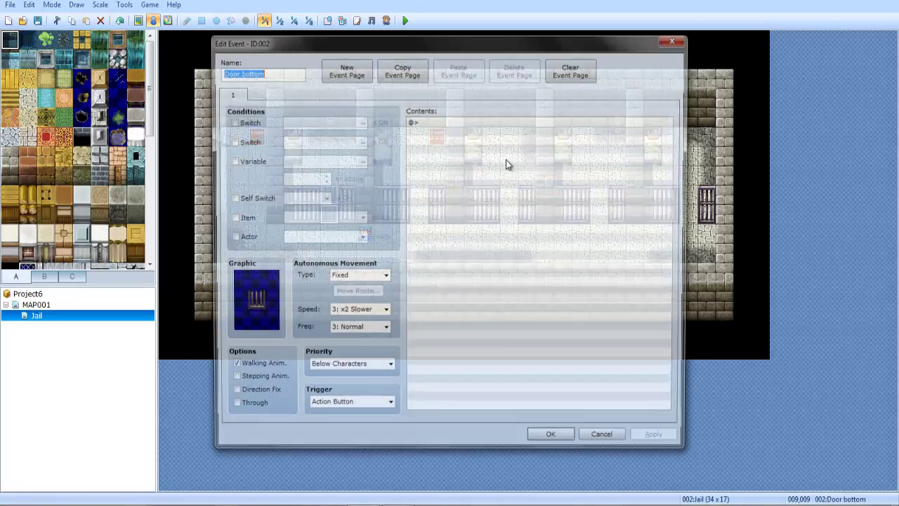
double_click(505, 160)
click(482, 308)
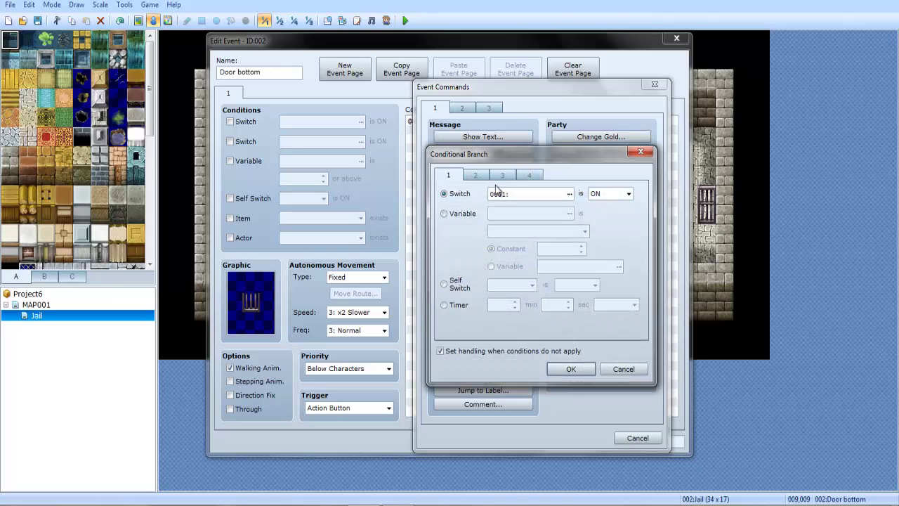
click(503, 174)
click(528, 174)
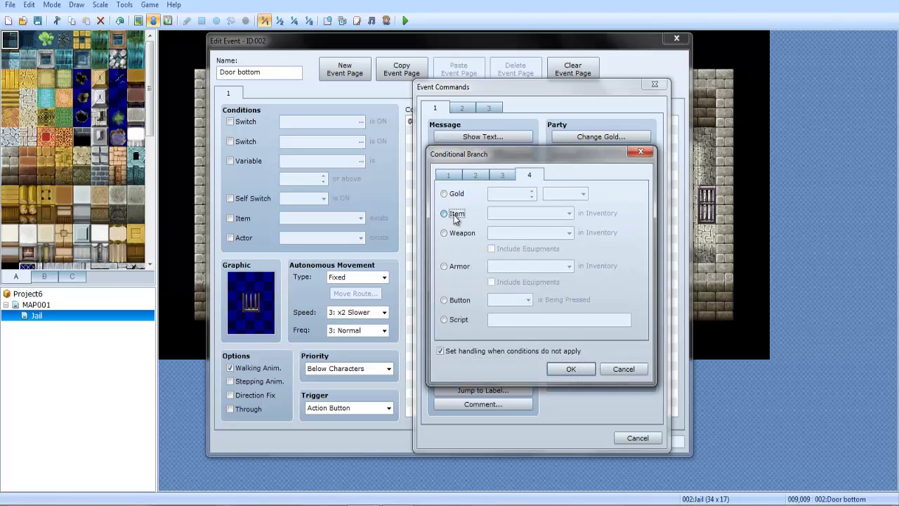
click(444, 213)
click(527, 212)
click(515, 370)
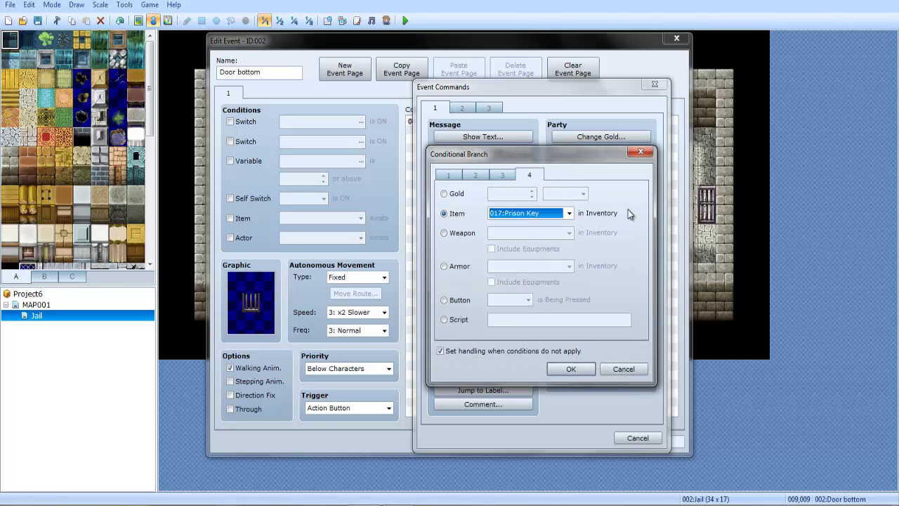
click(566, 369)
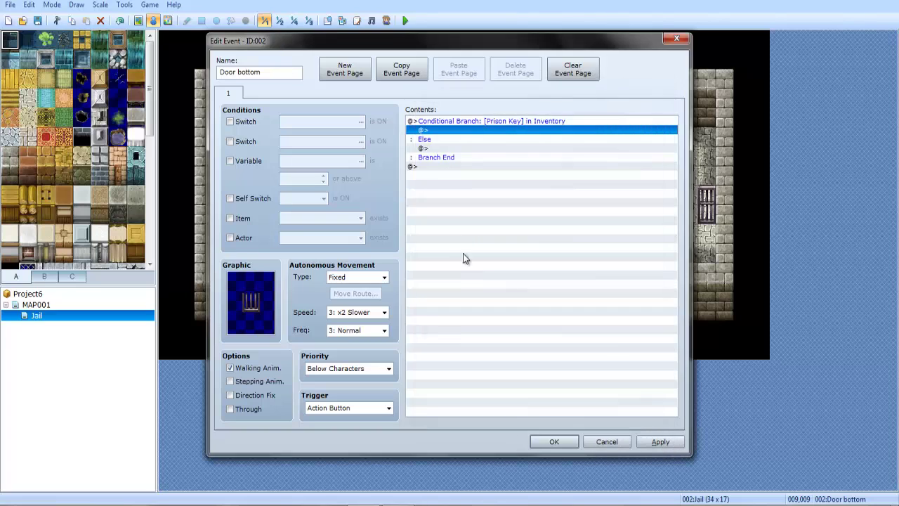
Add a Show Text command reading "You opened the door!" inside the Prison Key branch
double_click(461, 131)
click(482, 137)
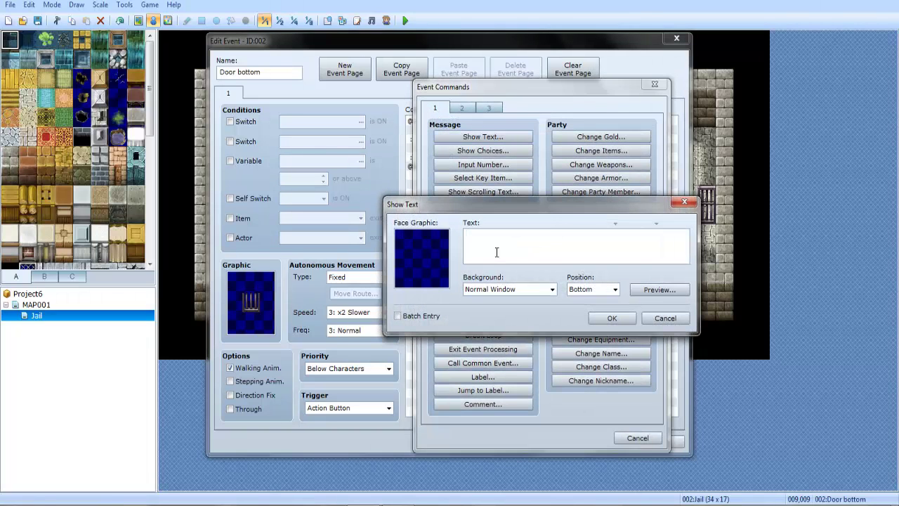
text(You opened the door!)
click(611, 318)
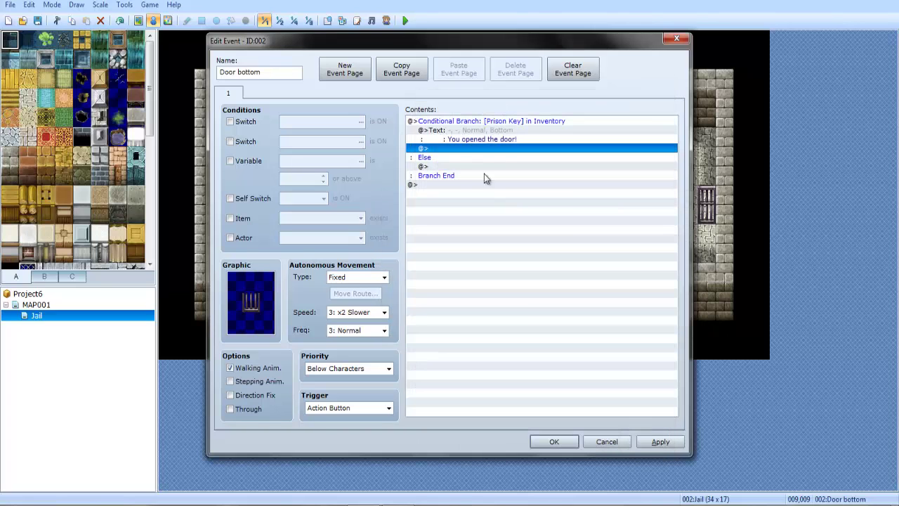
Insert a Play SE command with the Open3 sound before the "You opened the door!" message, comparing the Open sounds
click(477, 139)
right_click(477, 139)
click(484, 139)
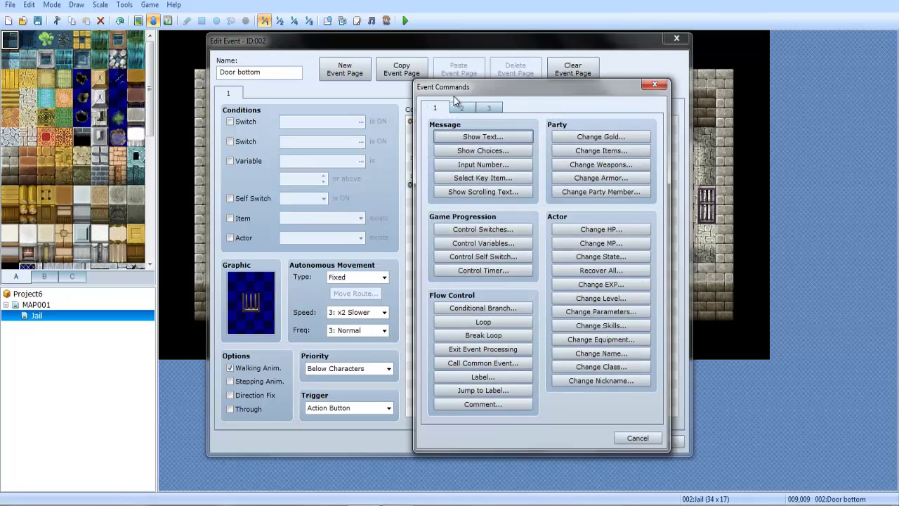
click(461, 107)
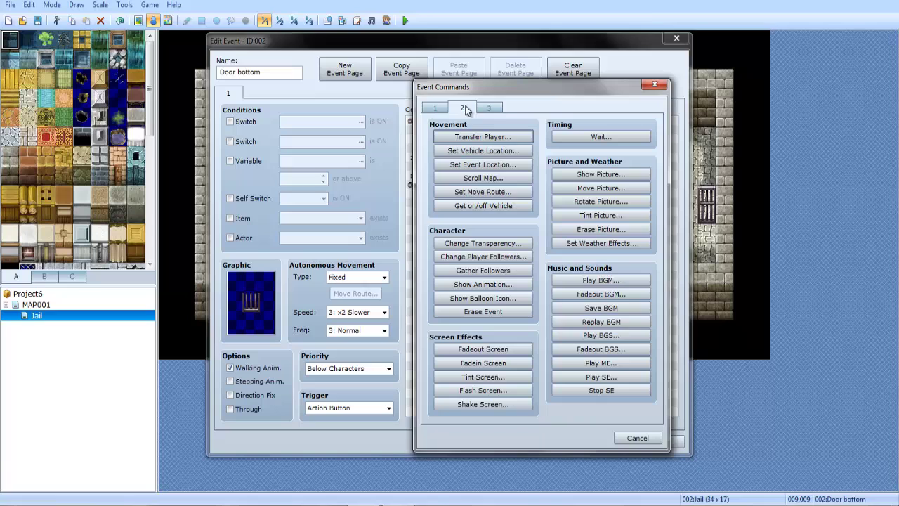
click(601, 376)
click(523, 233)
key(p)
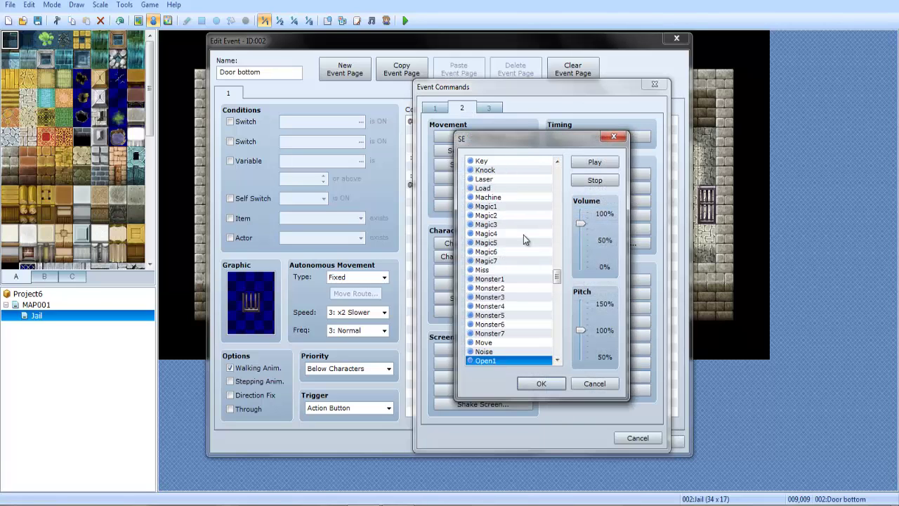
click(508, 316)
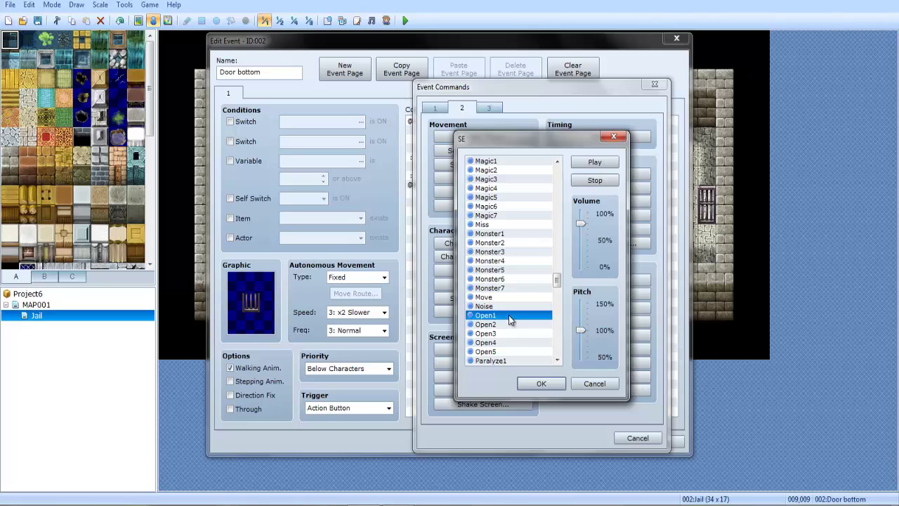
click(509, 324)
click(510, 333)
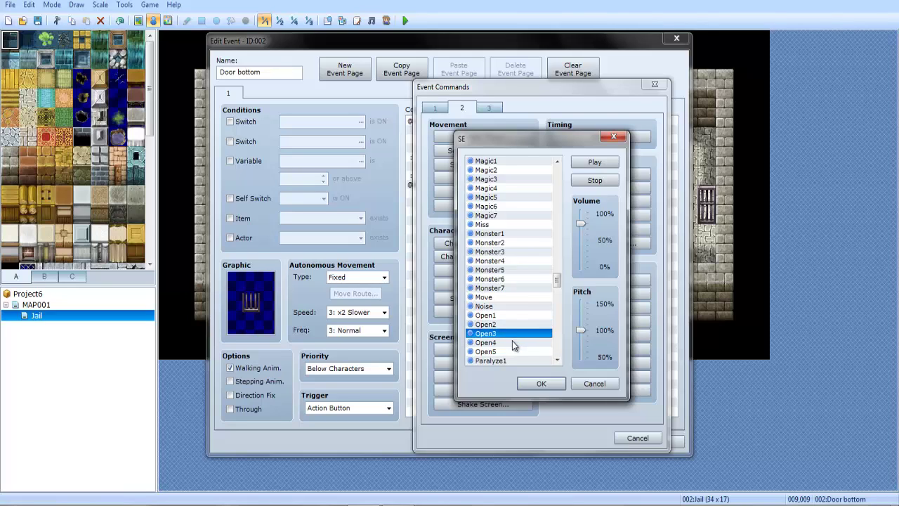
click(511, 342)
click(511, 351)
click(511, 333)
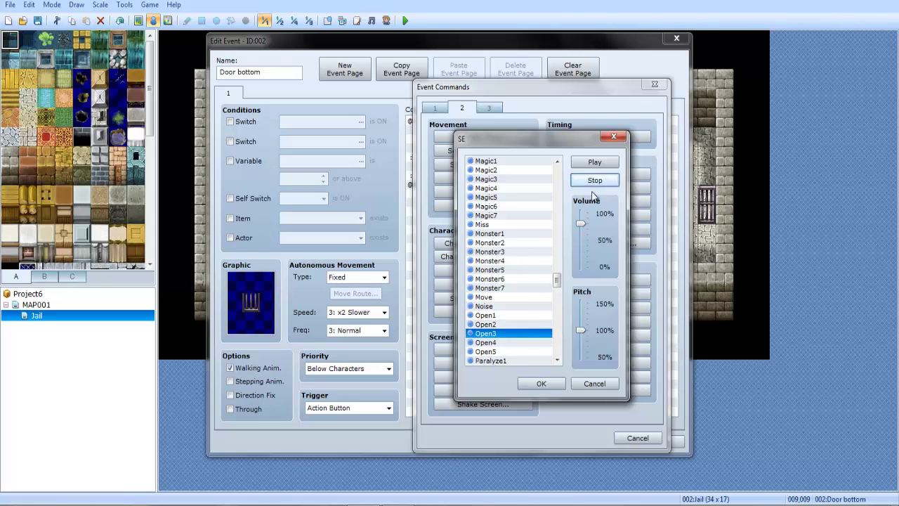
click(553, 386)
click(489, 158)
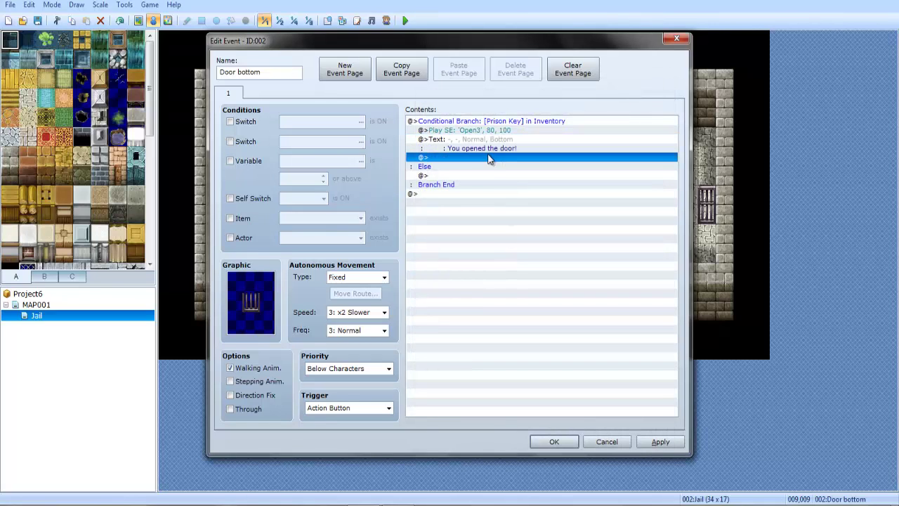
double_click(483, 157)
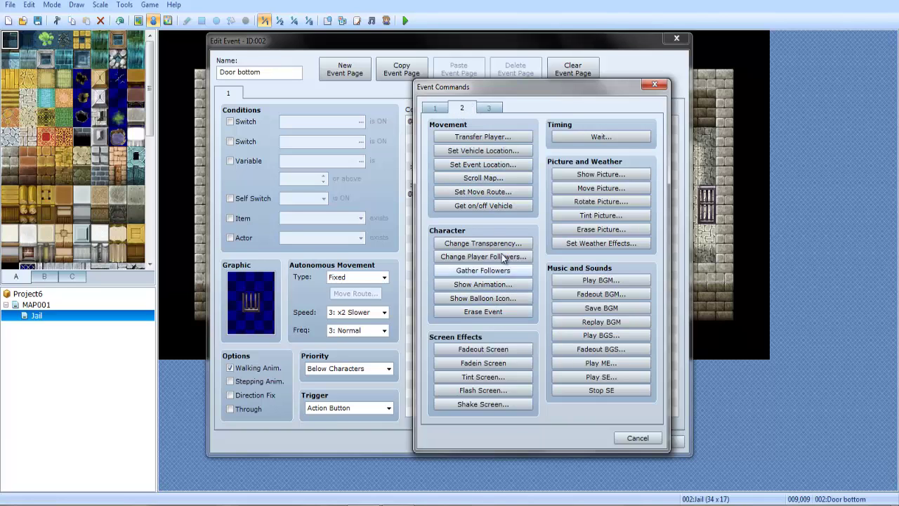
click(639, 439)
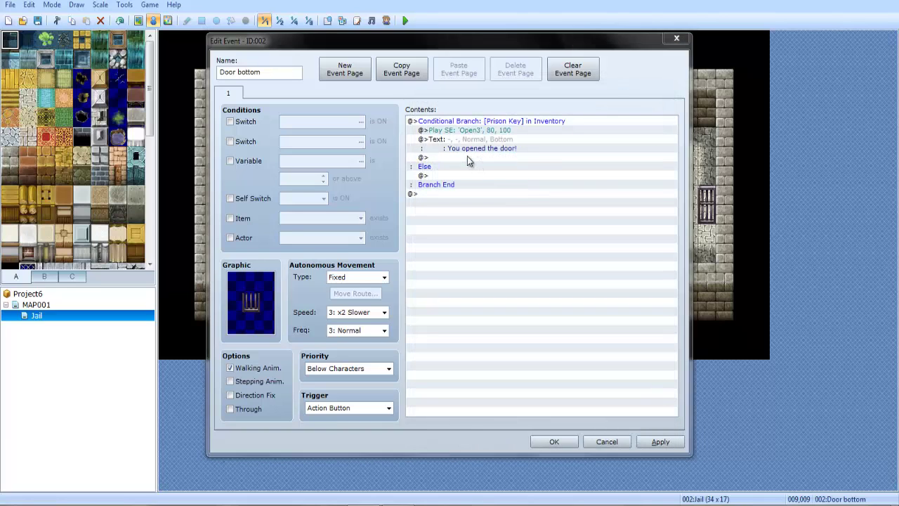
Start a Control Switches command below the door-opened message and name switch 0001 DOOR1
double_click(467, 157)
click(491, 242)
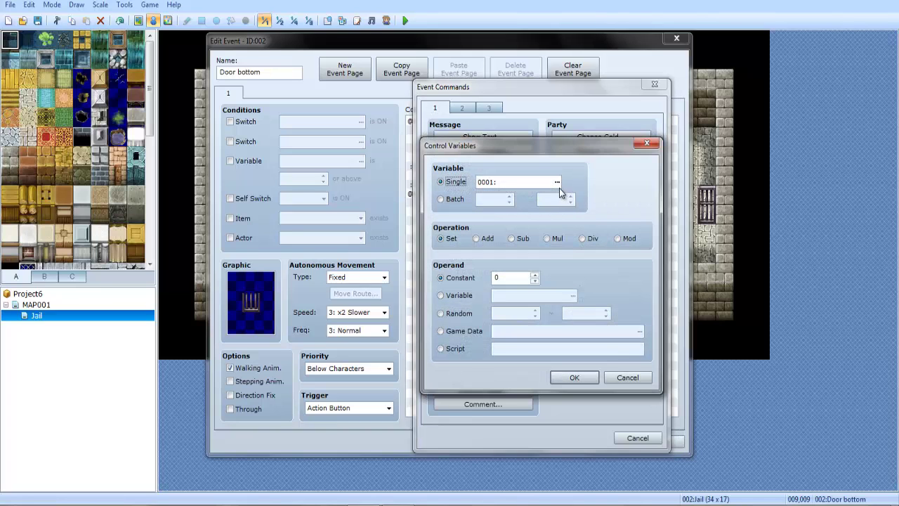
click(623, 374)
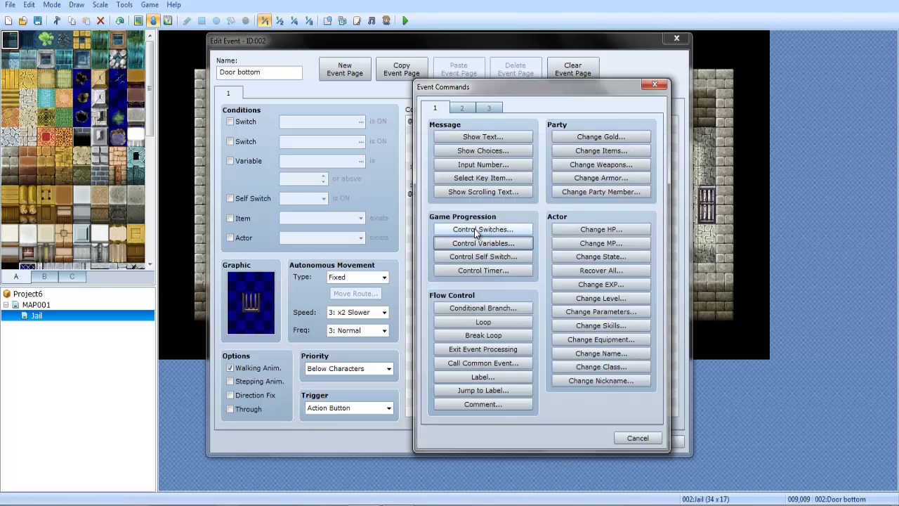
click(474, 228)
click(534, 237)
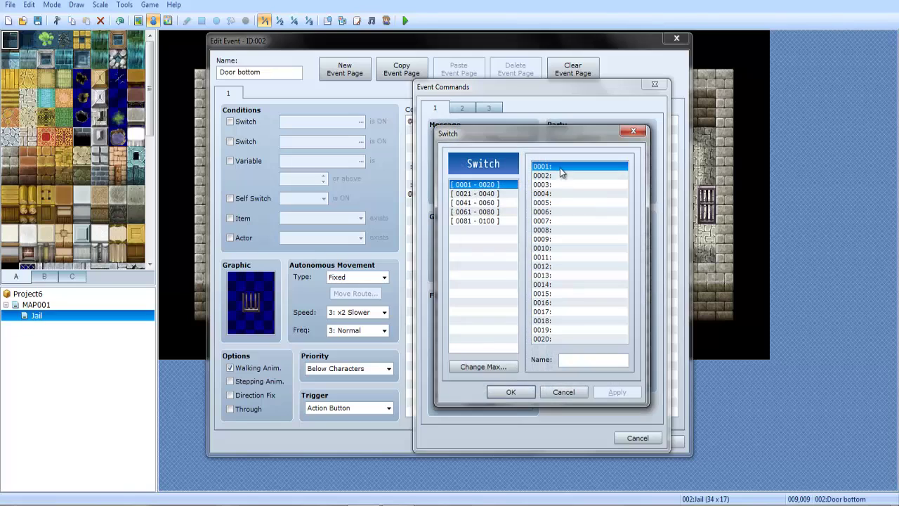
text(DOOR1)
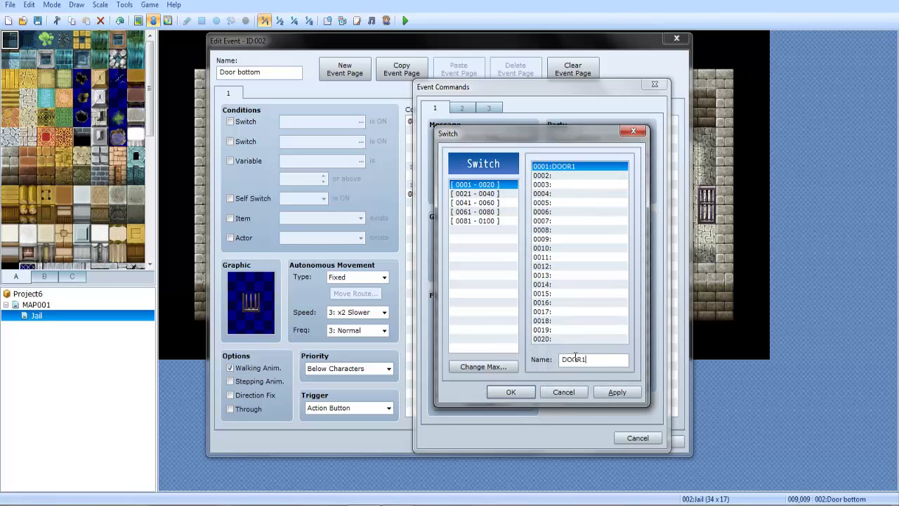
Name switch 0002 DOOR2 and copy that name to switches 0003, 0004 and 0005
click(571, 176)
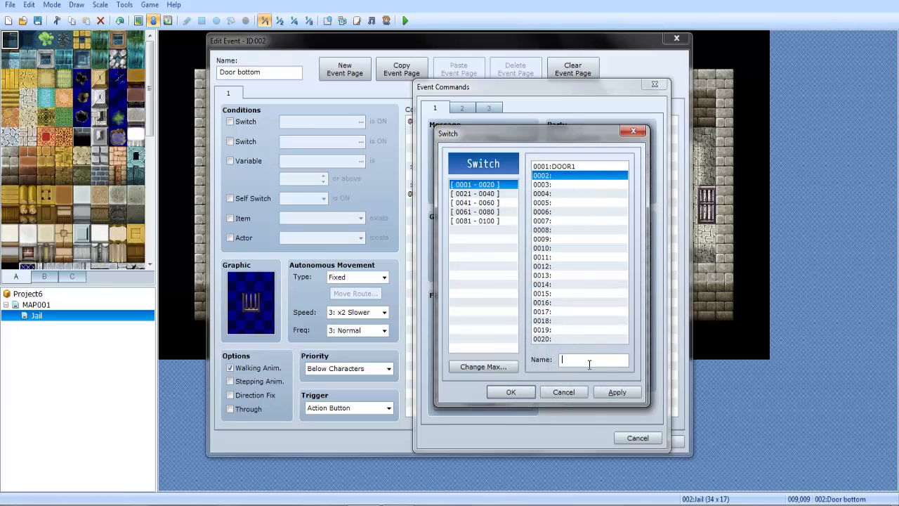
right_click(568, 187)
click(568, 185)
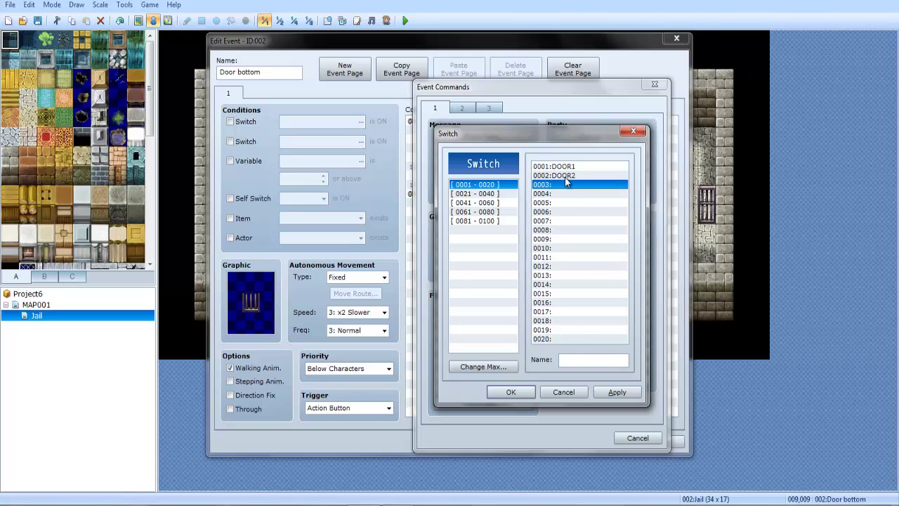
text(DOOR2)
click(568, 193)
key(ctrl+v)
click(571, 202)
key(ctrl+v)
Rename switches 0003, 0004 and 0005 as DOOR3, DOOR4 and DOOR5, and accept the switch list
click(575, 184)
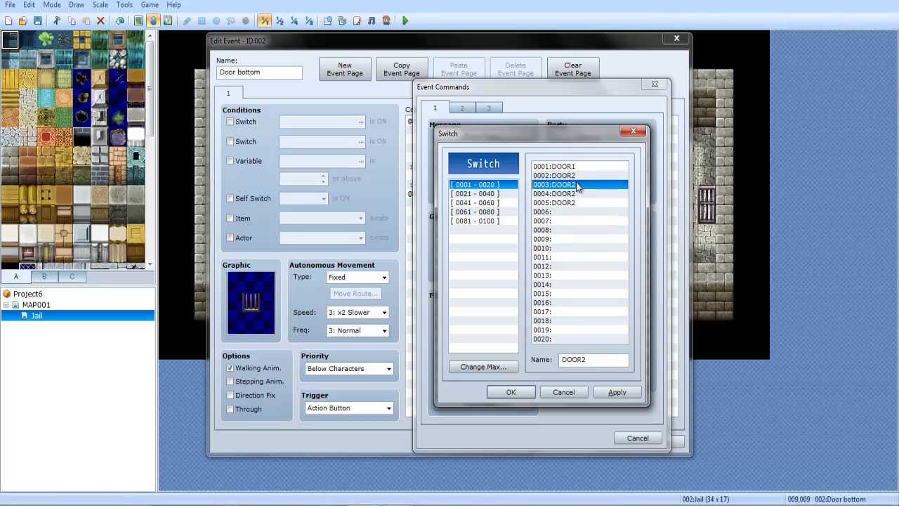
double_click(593, 359)
click(586, 193)
double_click(604, 360)
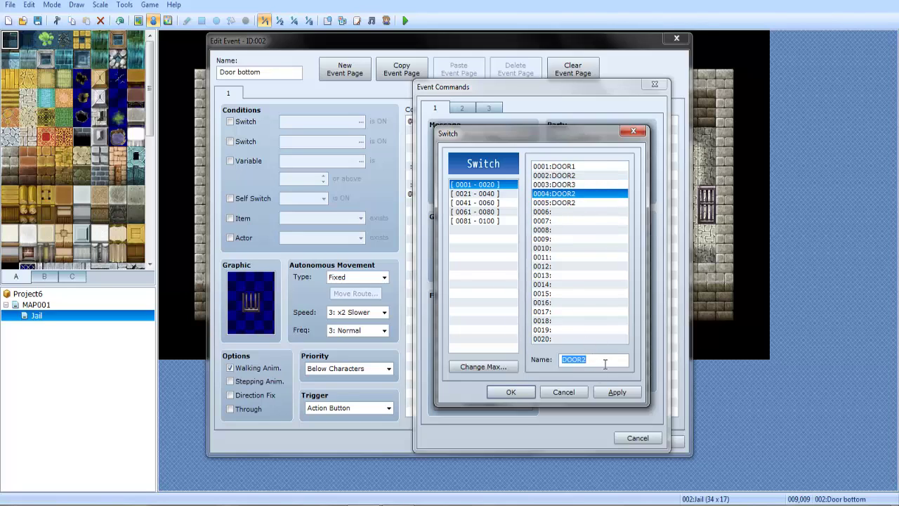
click(608, 363)
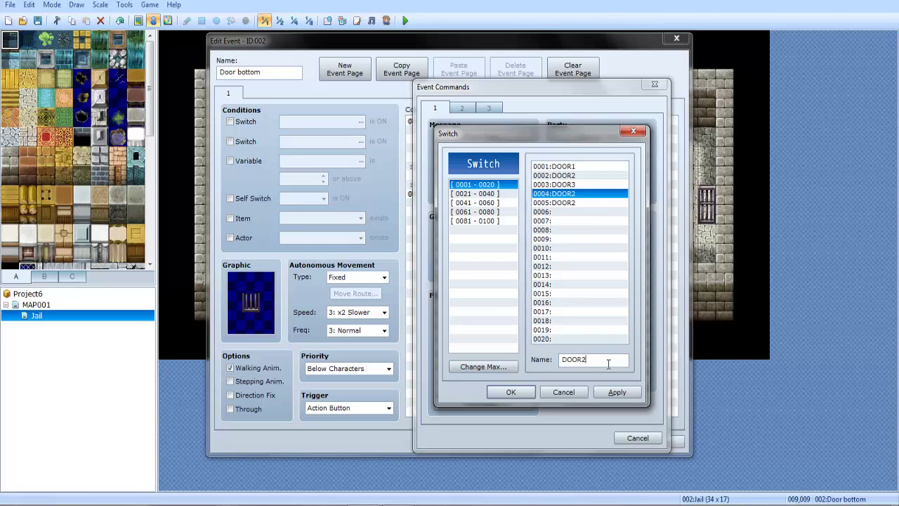
click(578, 202)
double_click(621, 359)
click(621, 360)
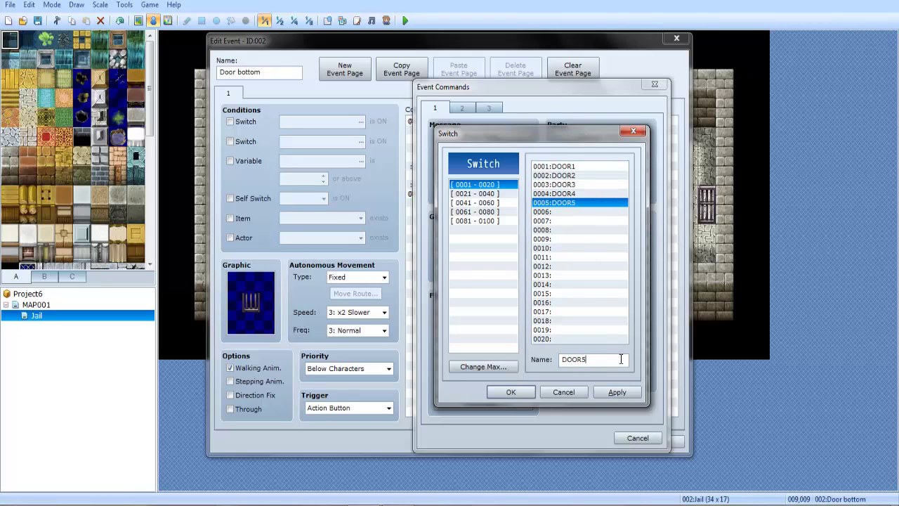
click(523, 392)
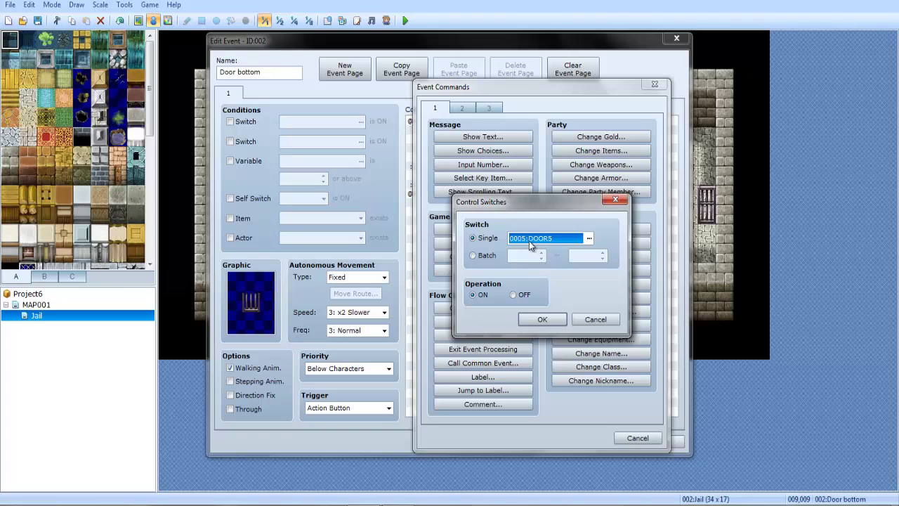
Set the Control Switches command to turn switch 0001:DOOR1 ON
click(529, 241)
click(555, 168)
click(511, 391)
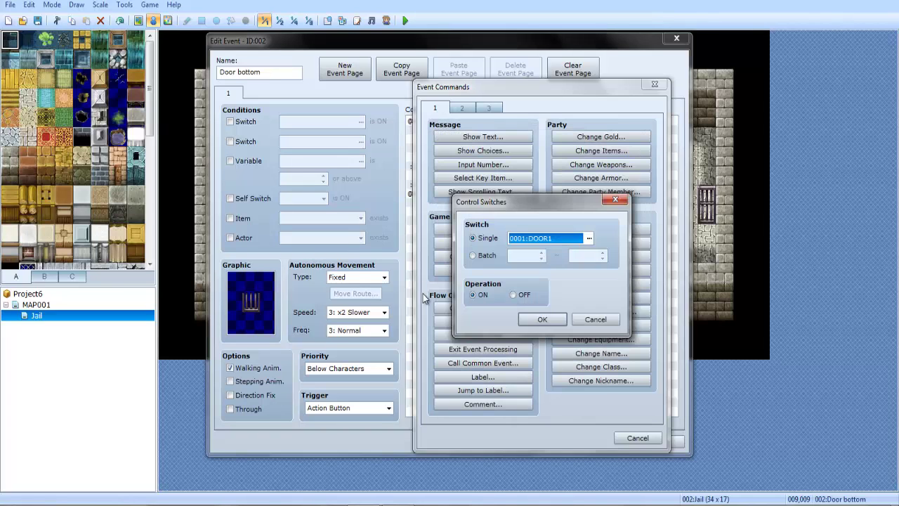
click(545, 315)
Add a second page to the Door bottom event that requires switch 0001:DOOR1 to be ON
click(344, 68)
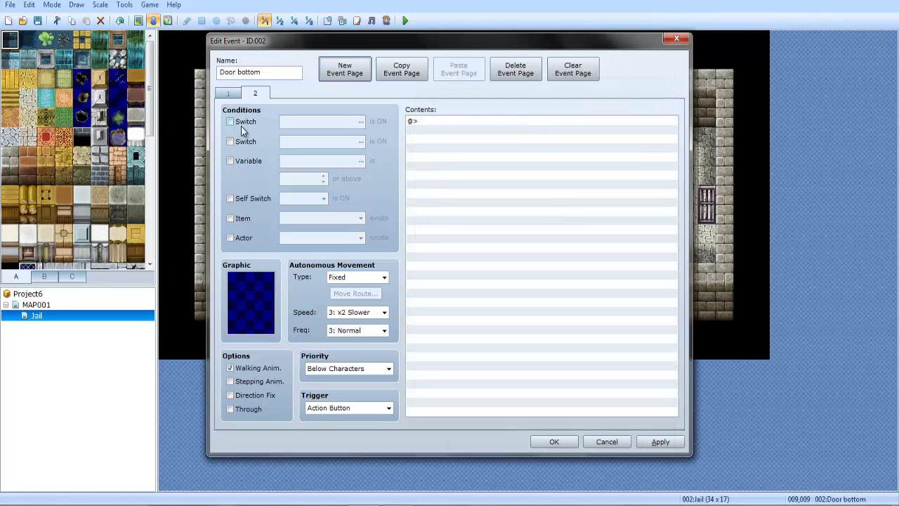
click(241, 125)
click(335, 123)
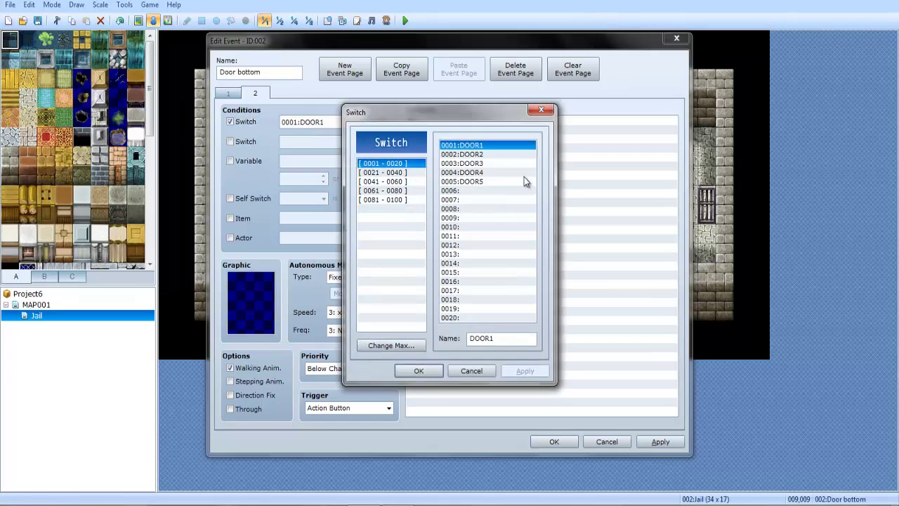
double_click(478, 146)
Add the message "You don't has the key! :3" to the Else branch on the first page and save the event
click(228, 93)
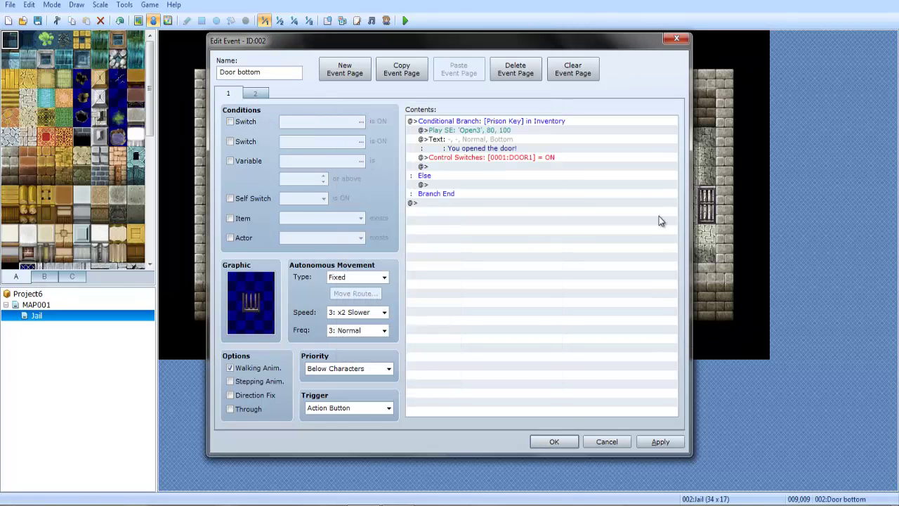
double_click(462, 184)
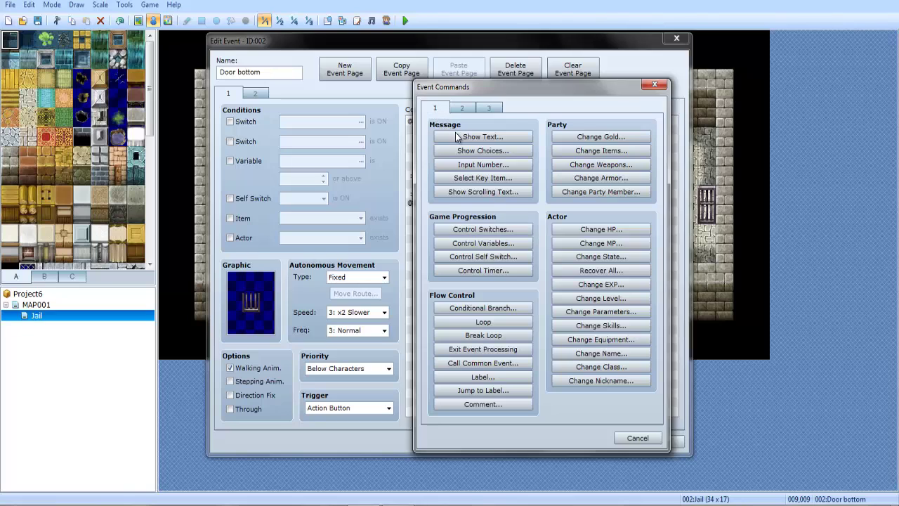
click(458, 138)
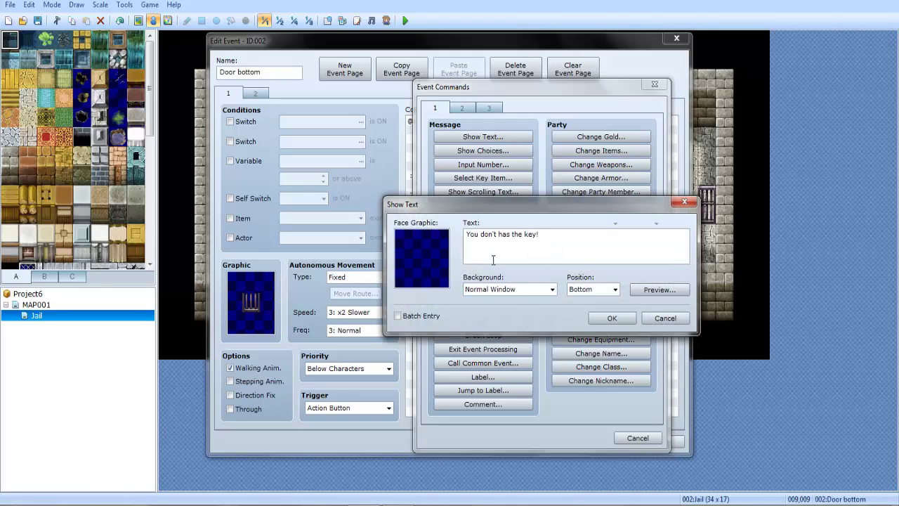
click(612, 318)
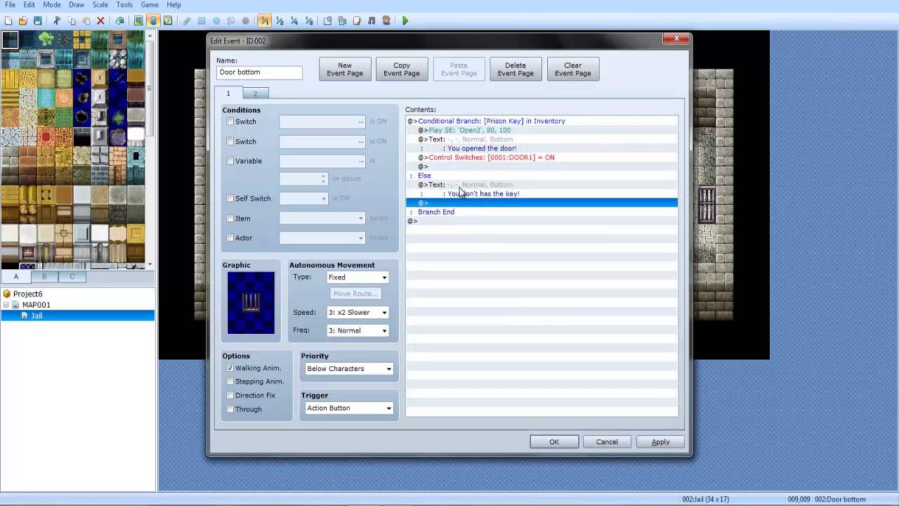
double_click(461, 192)
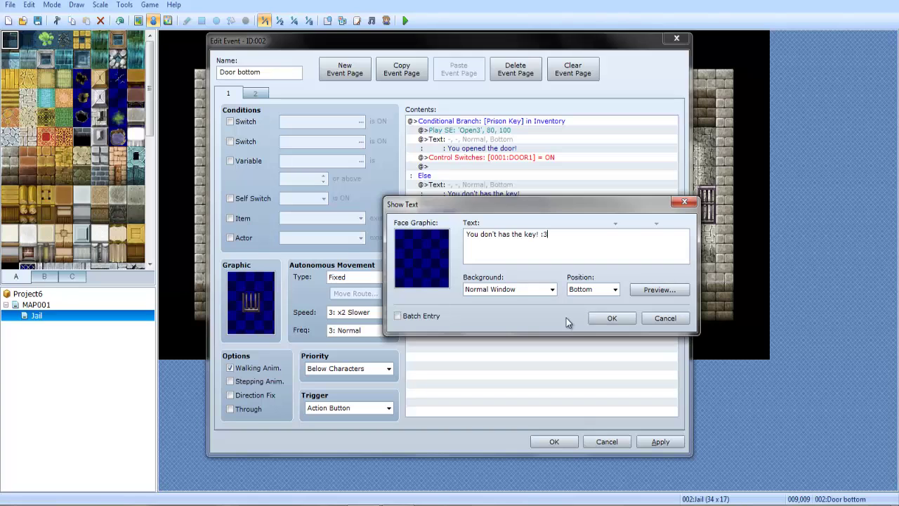
click(608, 318)
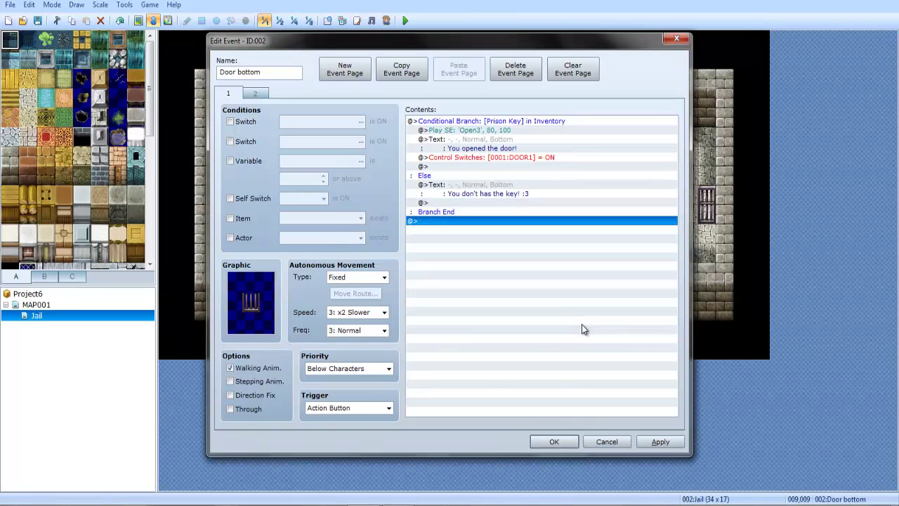
click(560, 441)
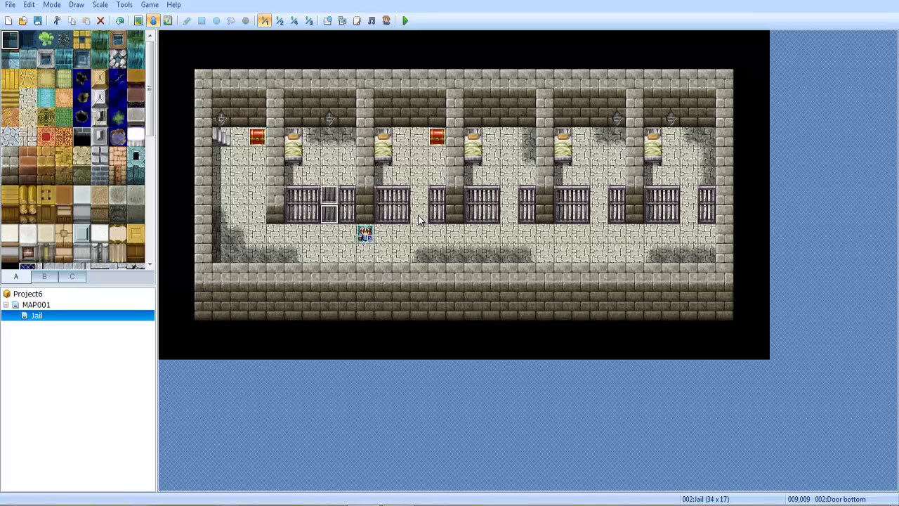
Add a second page to the first cell's Door Top event that requires switch 0001:DOOR1 to be ON
double_click(328, 196)
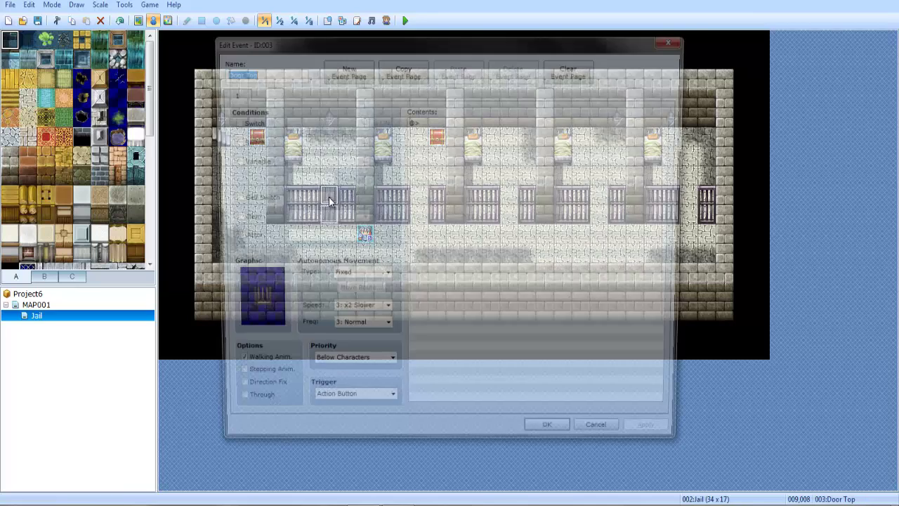
click(367, 71)
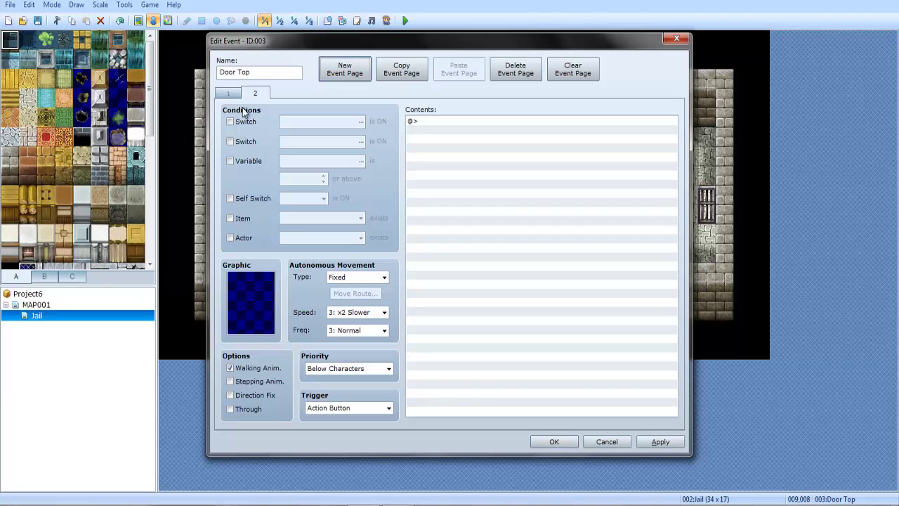
click(252, 124)
click(311, 125)
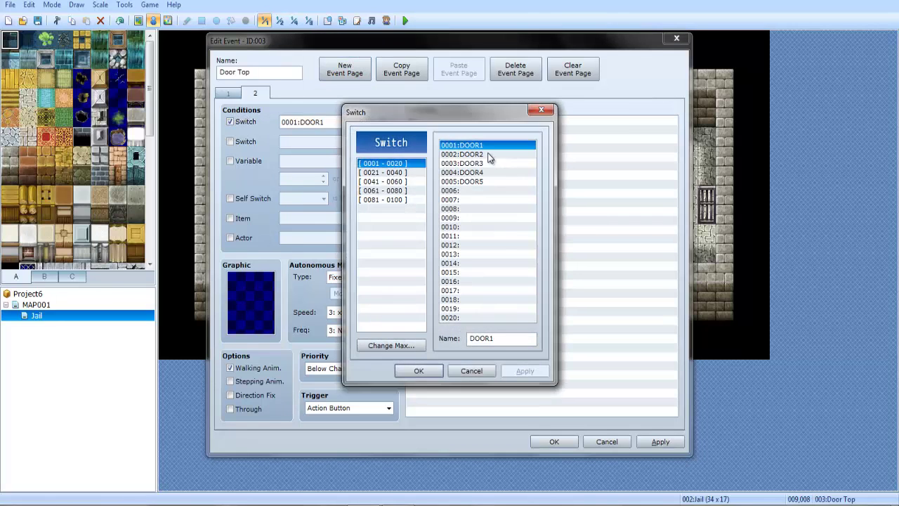
Set the priority to Same as Characters on both pages of the Door Top event and save it
click(349, 370)
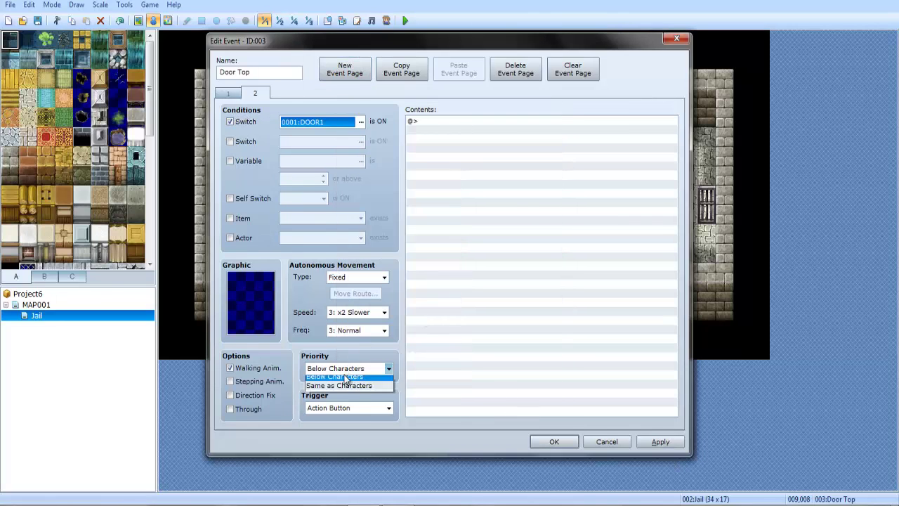
click(340, 389)
click(230, 94)
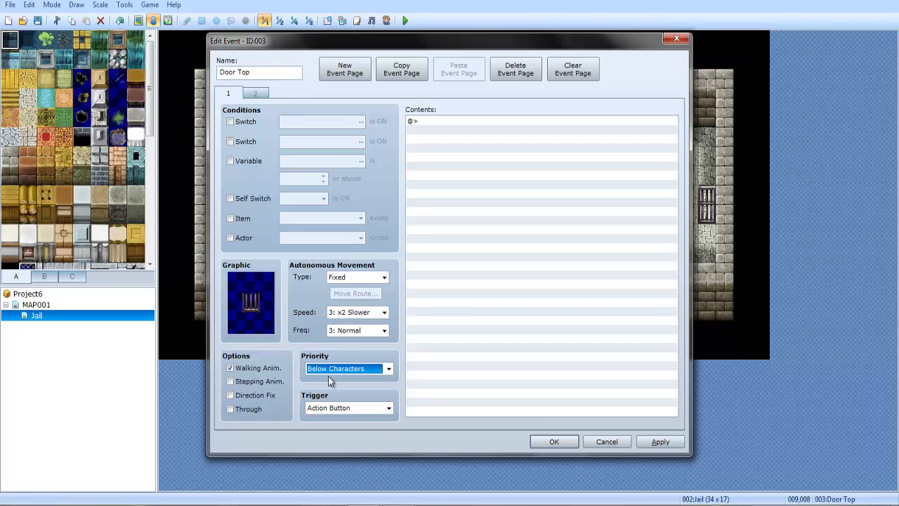
click(350, 369)
click(341, 385)
click(554, 442)
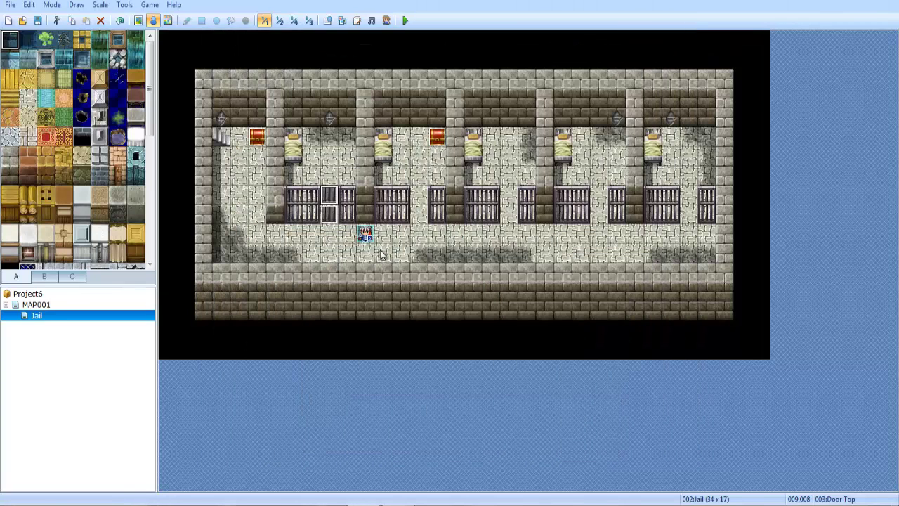
Set the priority of the first Door Top event's second page to Below Characters and save the event
double_click(327, 194)
click(254, 94)
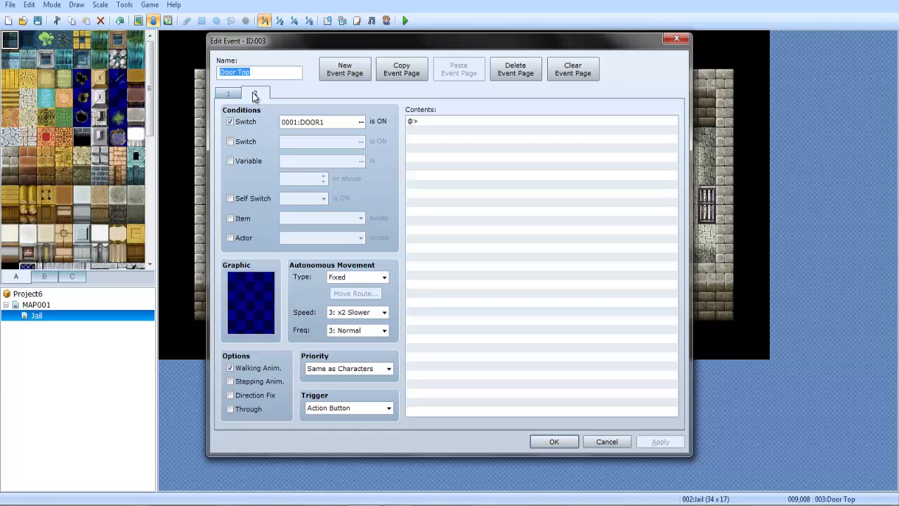
click(330, 369)
click(337, 378)
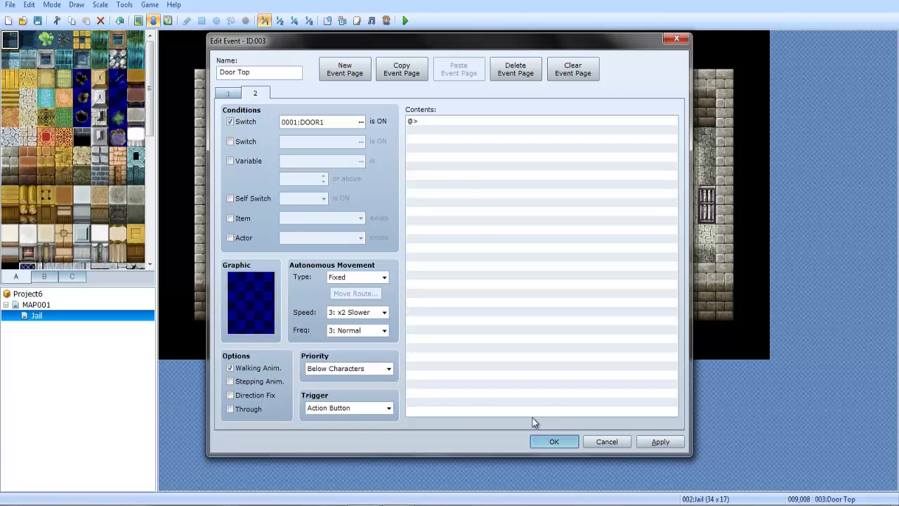
click(545, 441)
Set the first page of the Door bottom event to Same as Characters priority, check its second page, and save
double_click(330, 232)
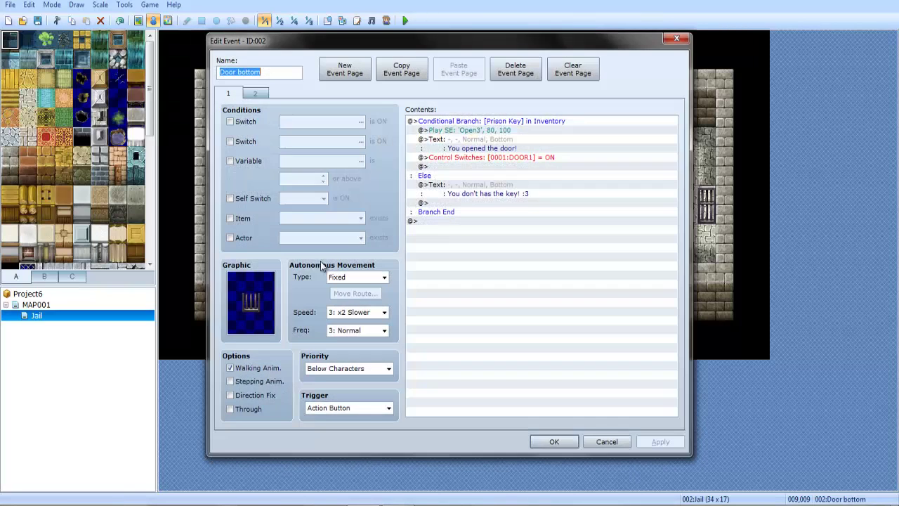
click(320, 368)
click(327, 389)
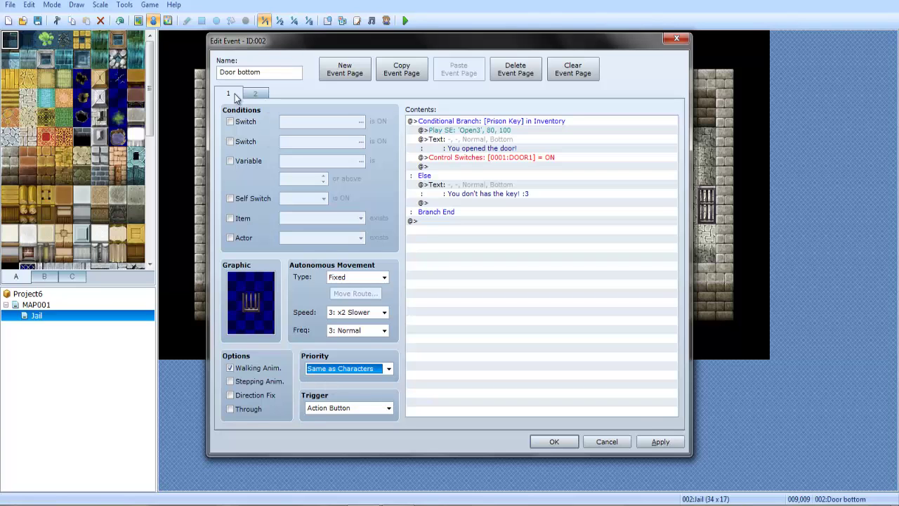
click(255, 94)
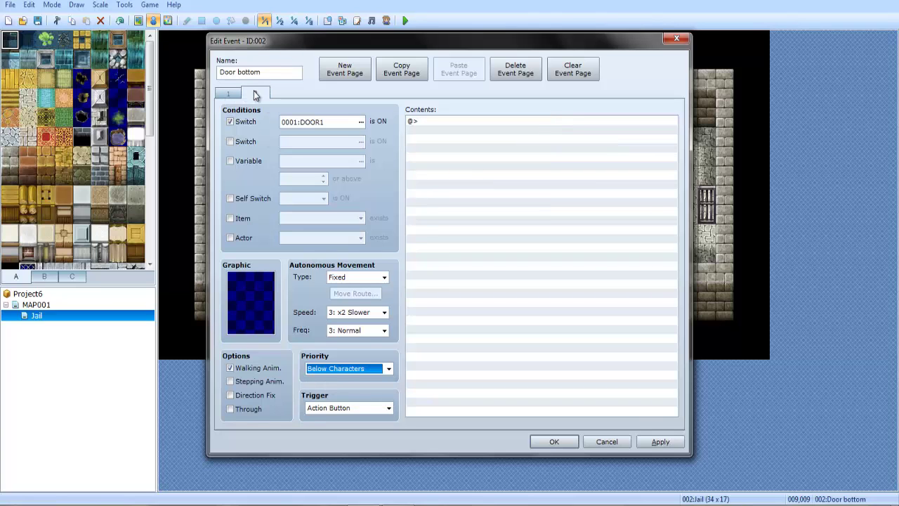
click(544, 441)
Copy the first cell's Door bottom event into the lower gate gaps of the other four cells
click(420, 237)
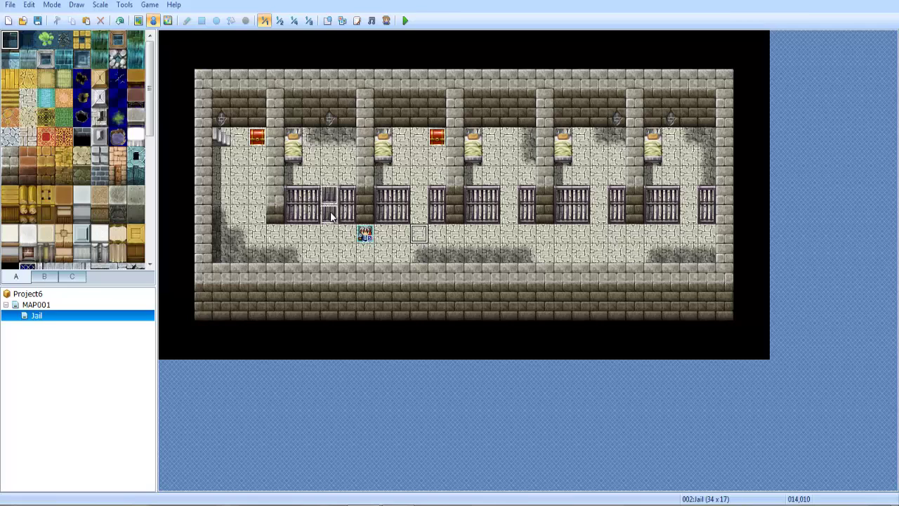
click(331, 215)
click(422, 216)
key(ctrl+v)
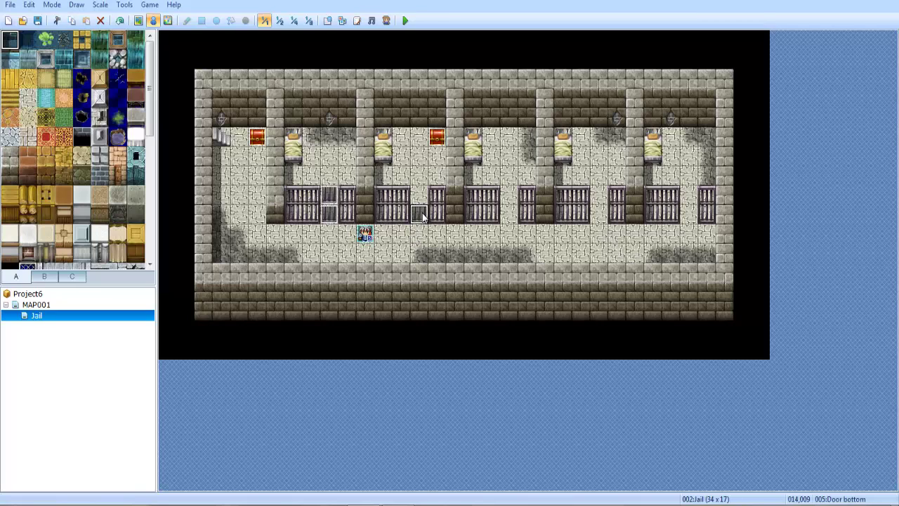
click(508, 215)
key(ctrl+v)
click(598, 215)
key(ctrl+v)
click(689, 215)
key(ctrl+v)
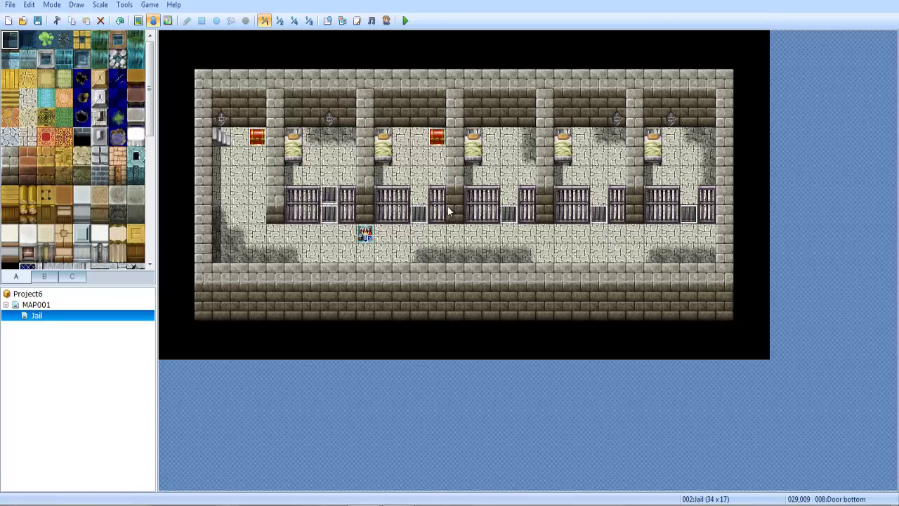
Copy the first cell's Door Top event into the upper gate gaps of the other four cells
click(330, 198)
key(ctrl+c)
click(419, 196)
key(ctrl+v)
click(508, 197)
key(ctrl+v)
click(599, 197)
key(ctrl+v)
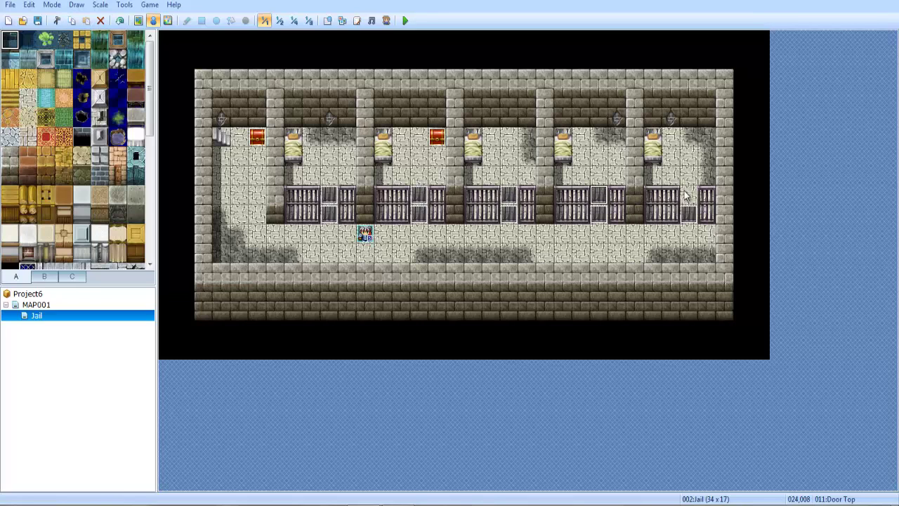
click(688, 197)
key(ctrl+v)
Set the second-page condition of the second cell's Door Top event to switch 0002:DOOR2 and save the event
double_click(419, 196)
click(256, 94)
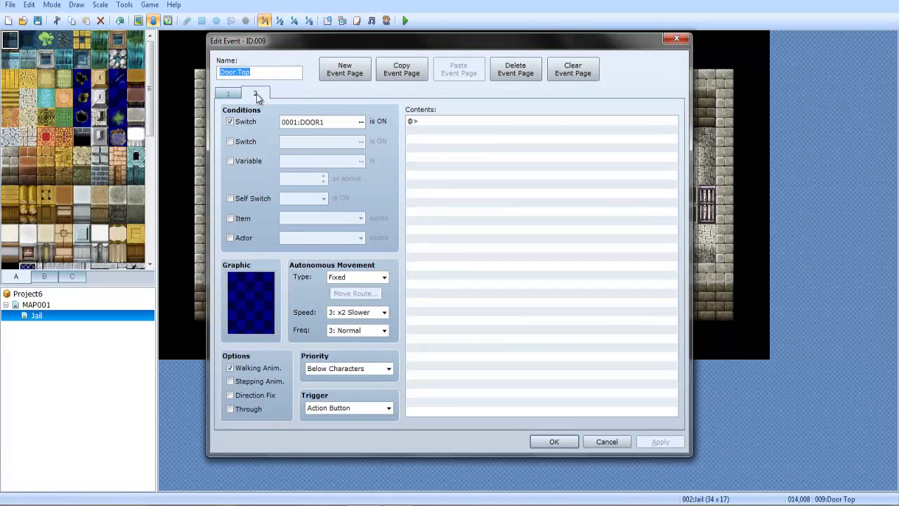
double_click(300, 122)
double_click(474, 159)
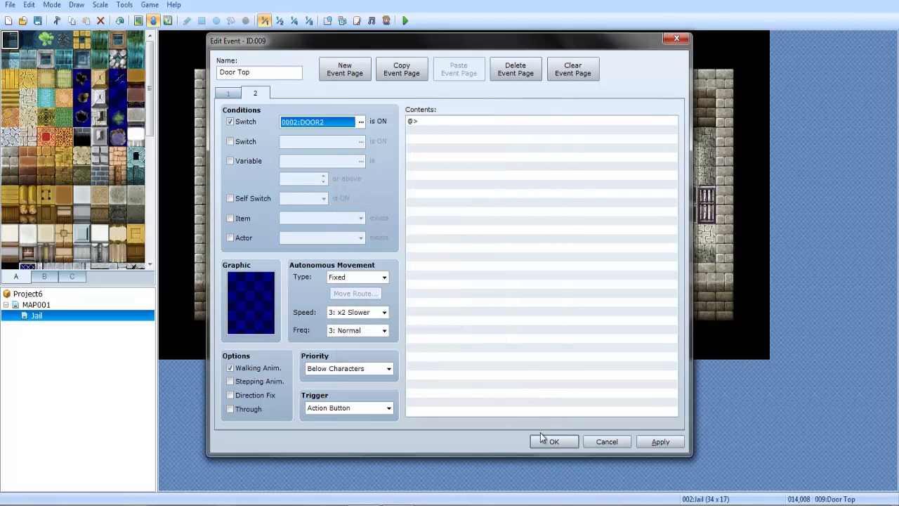
click(551, 440)
Make the Control Switches command in the second cell's Door bottom event turn on switch 0002:DOOR2
double_click(421, 214)
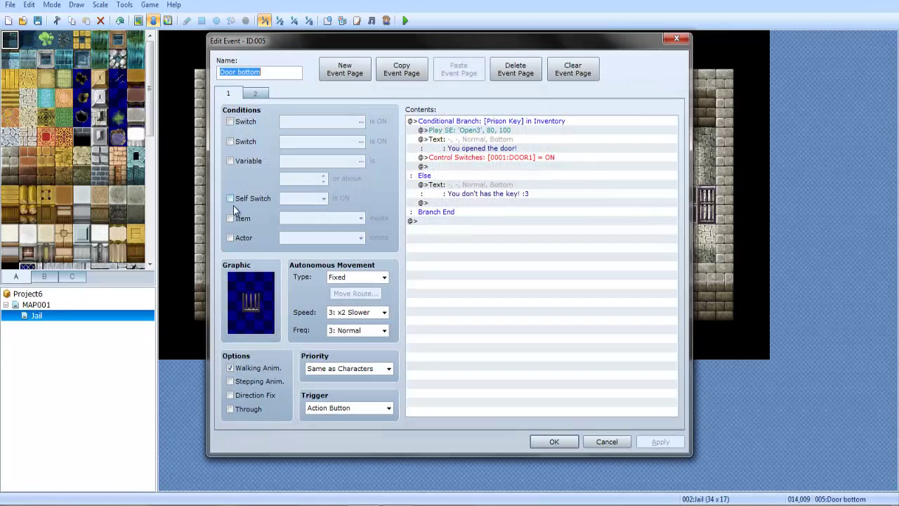
double_click(464, 159)
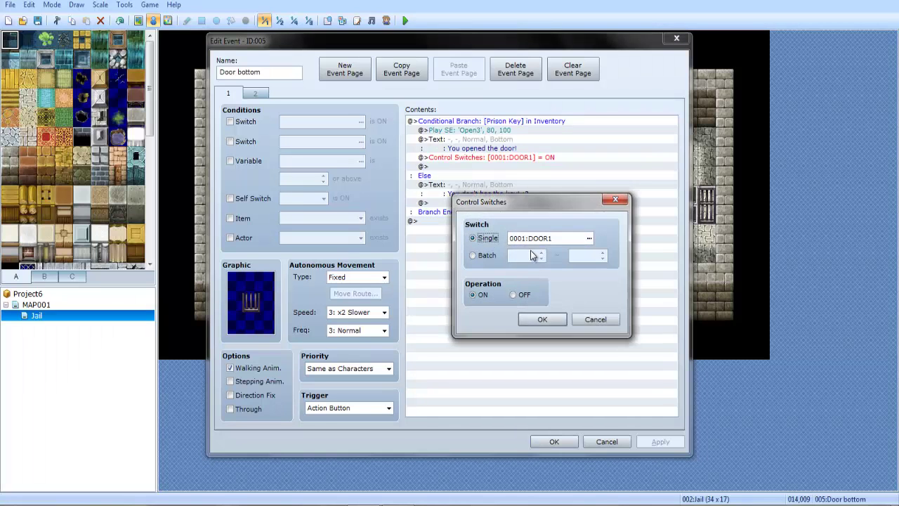
click(548, 236)
click(560, 175)
click(510, 392)
click(542, 317)
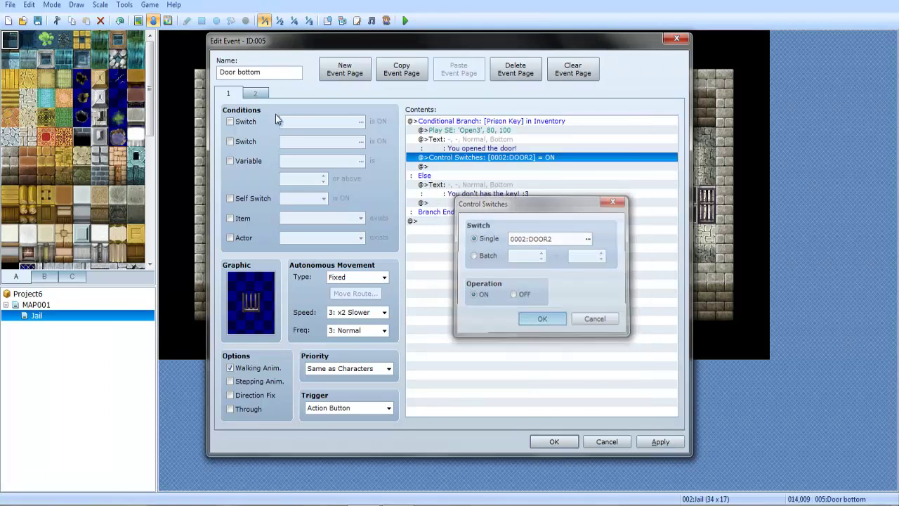
Set the second-page condition of the second cell's Door bottom event to switch 0002:DOOR2 and save the event
click(255, 93)
click(285, 125)
click(484, 155)
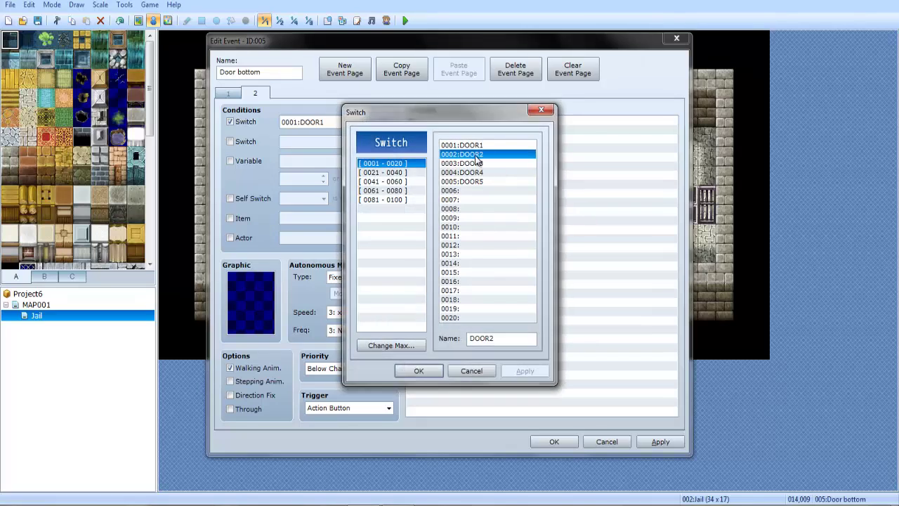
click(500, 394)
click(553, 439)
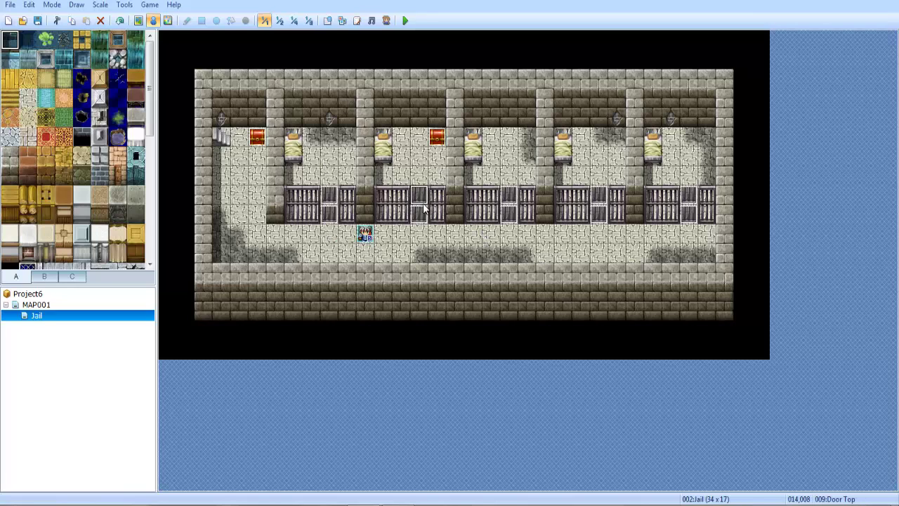
Set the second-page condition of the third cell's Door Top event to switch 0003:DOOR3 and save the event
double_click(512, 191)
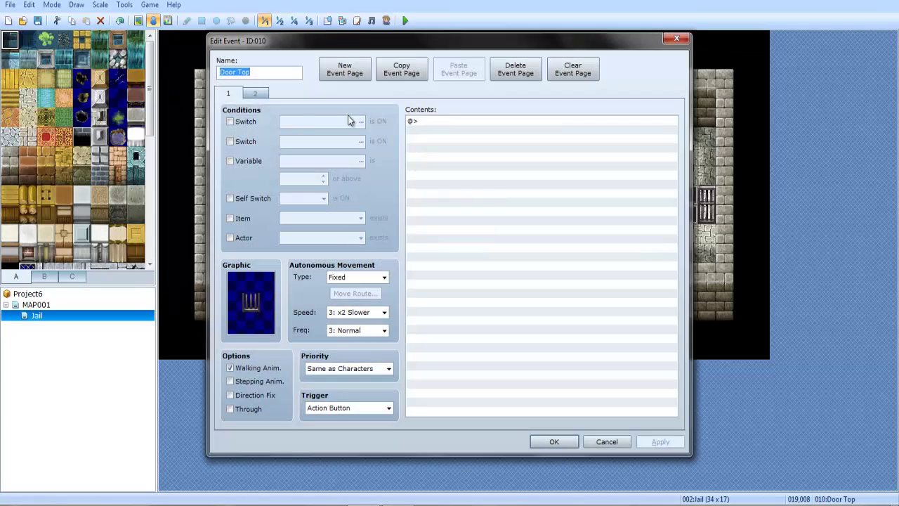
click(255, 94)
click(361, 121)
click(473, 162)
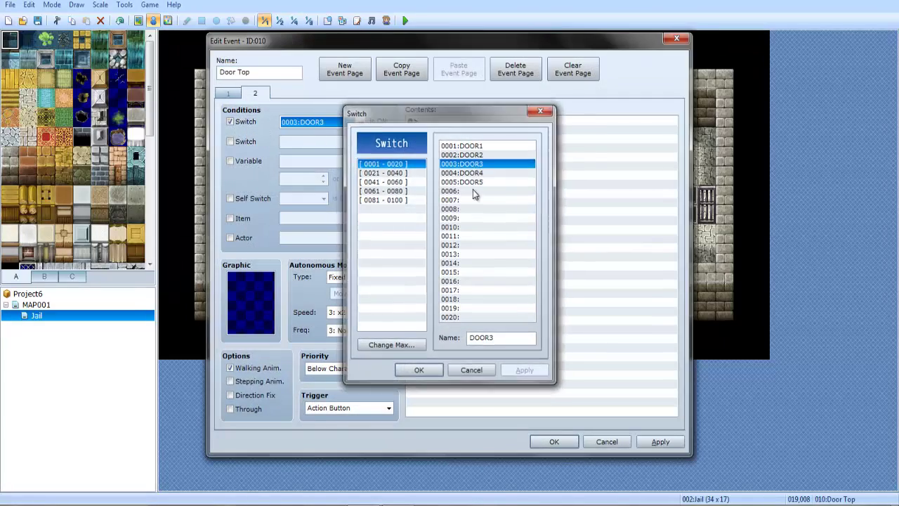
click(418, 370)
click(535, 439)
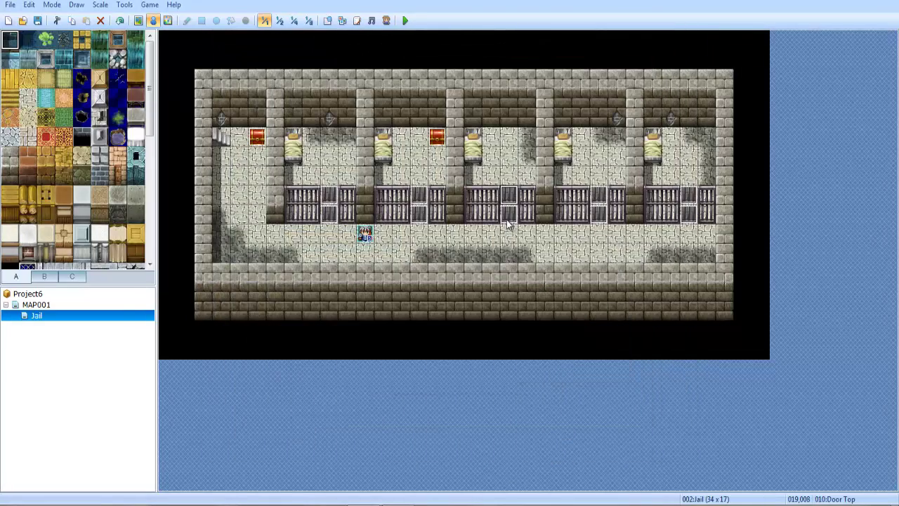
Make the Control Switches command in the third cell's Door bottom event turn on switch 0003:DOOR3, and save the event
double_click(506, 219)
click(500, 158)
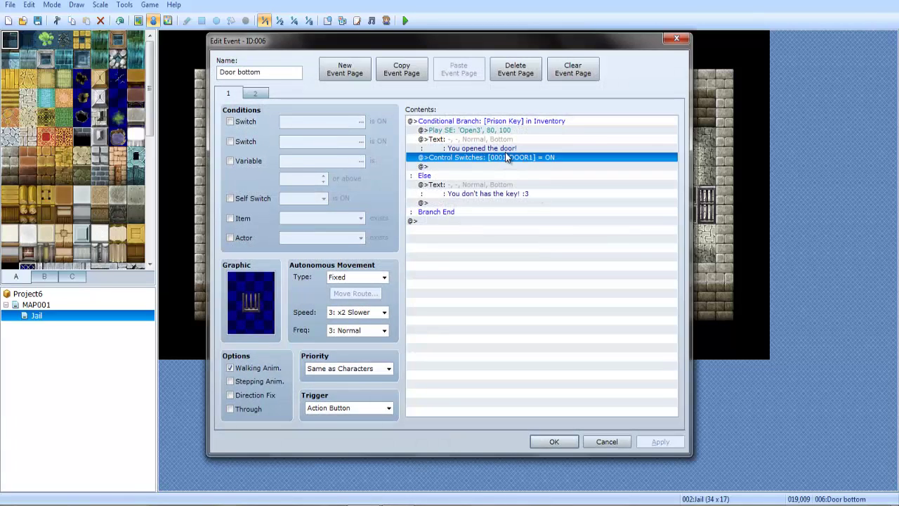
double_click(489, 161)
click(588, 238)
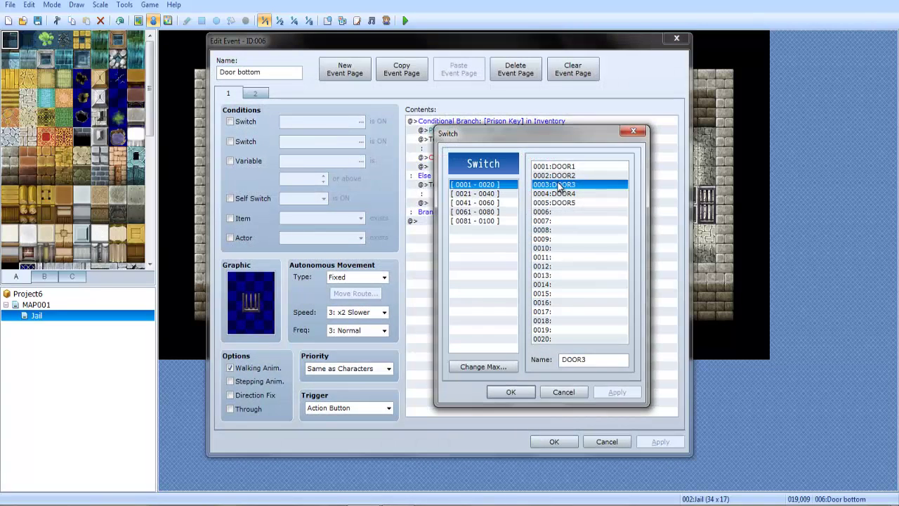
double_click(576, 190)
click(557, 320)
click(554, 441)
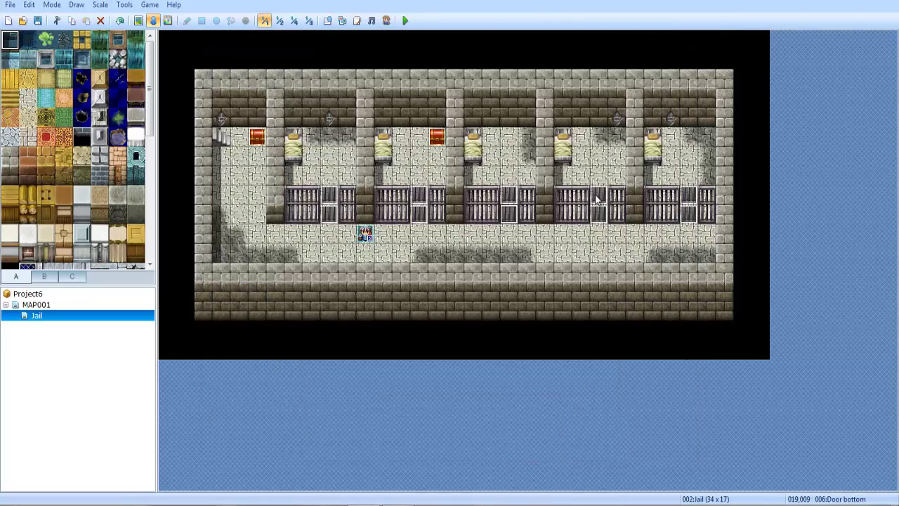
Set the second-page condition of the fourth cell's Door Top event to switch 0004:DOOR4 and save the event
double_click(596, 191)
click(255, 93)
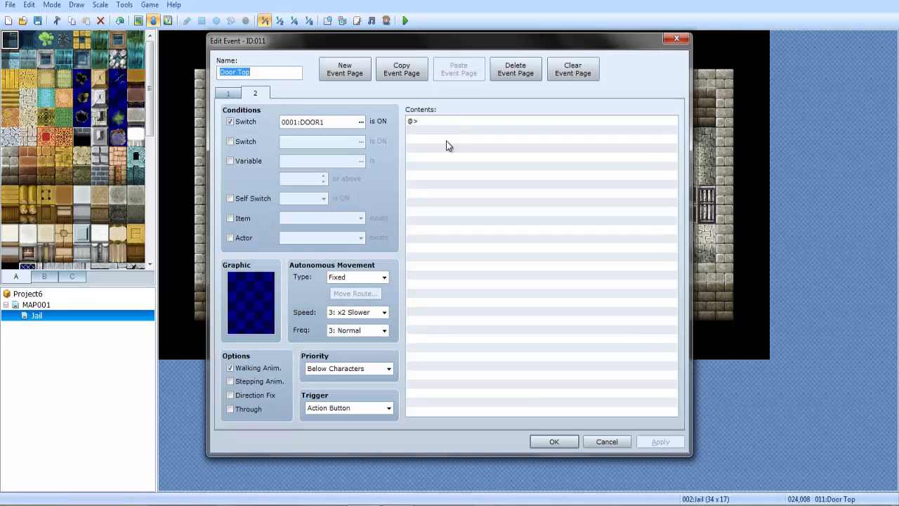
click(447, 141)
click(289, 125)
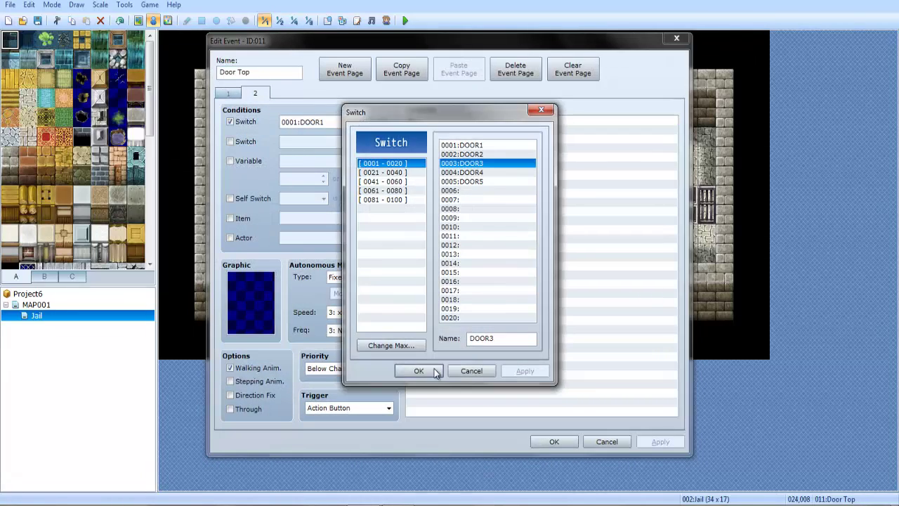
double_click(464, 173)
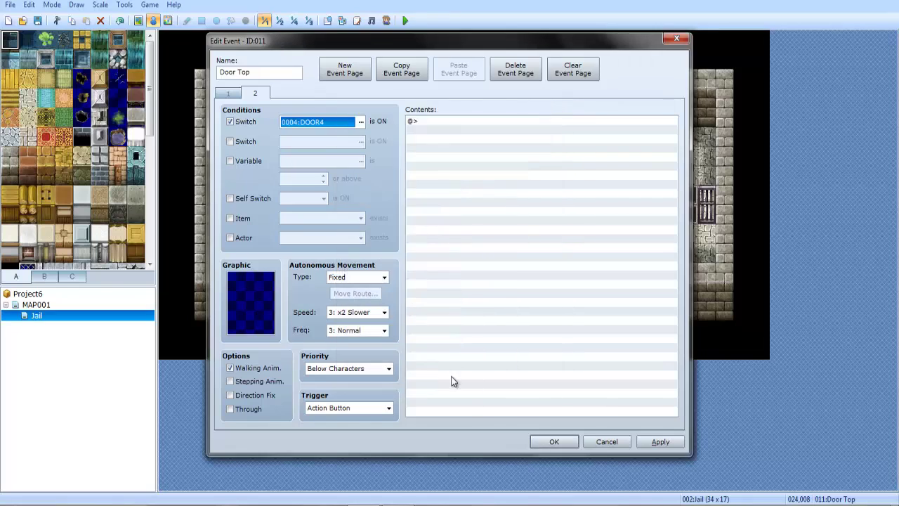
click(554, 441)
Make the Control Switches command in the fourth cell's Door bottom event turn on switch 0004:DOOR4, and save the event
double_click(601, 221)
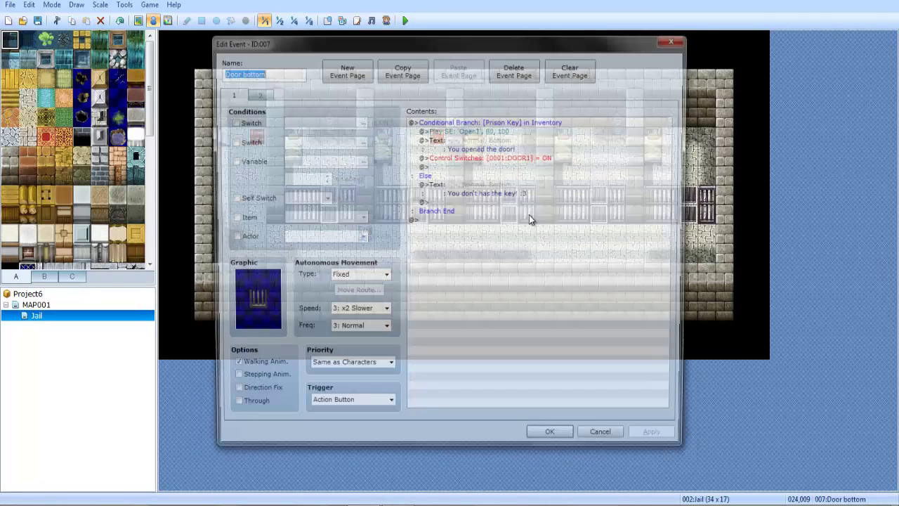
click(469, 194)
double_click(459, 158)
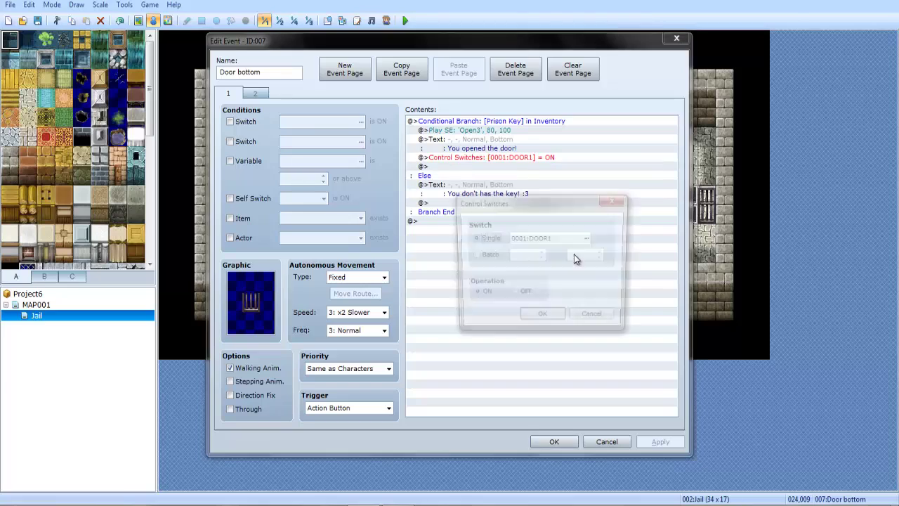
click(576, 240)
click(568, 195)
double_click(568, 195)
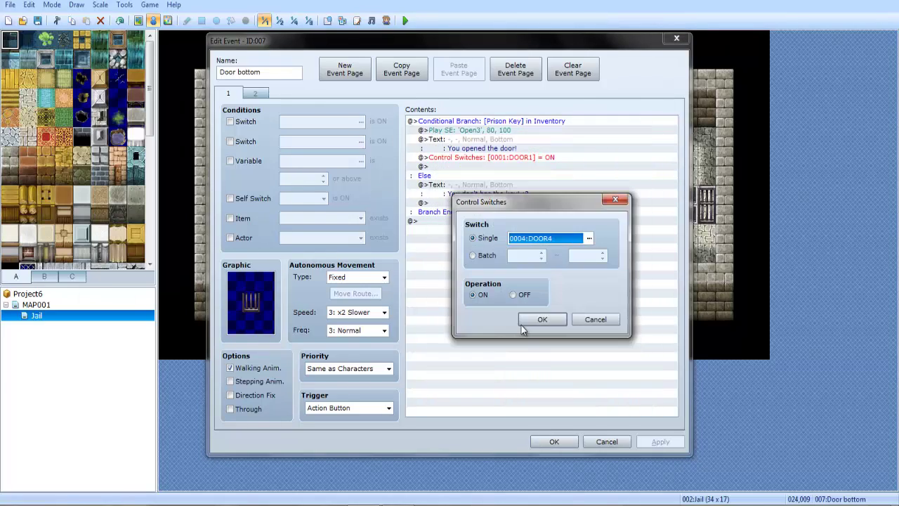
click(542, 322)
click(554, 441)
Set the second-page condition of the fifth cell's Door Top event to switch 0005:DOOR5 and save the event
double_click(685, 190)
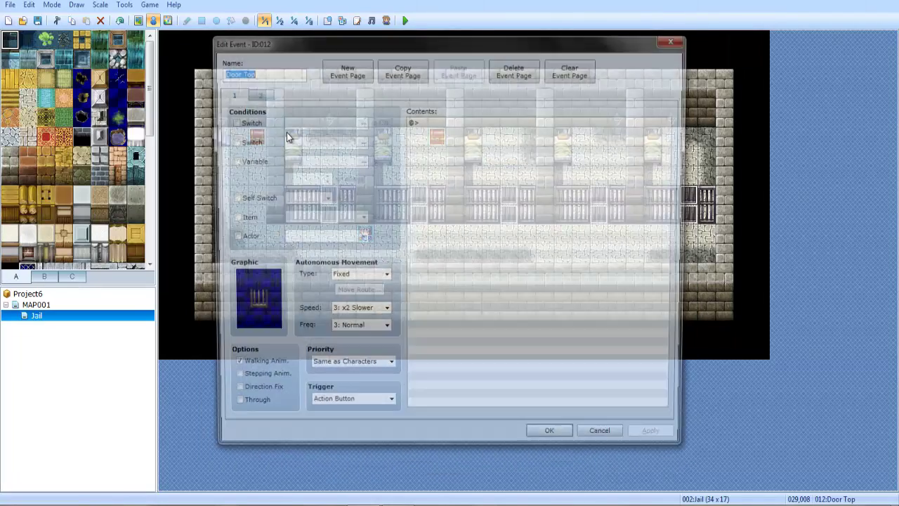
click(255, 93)
click(300, 122)
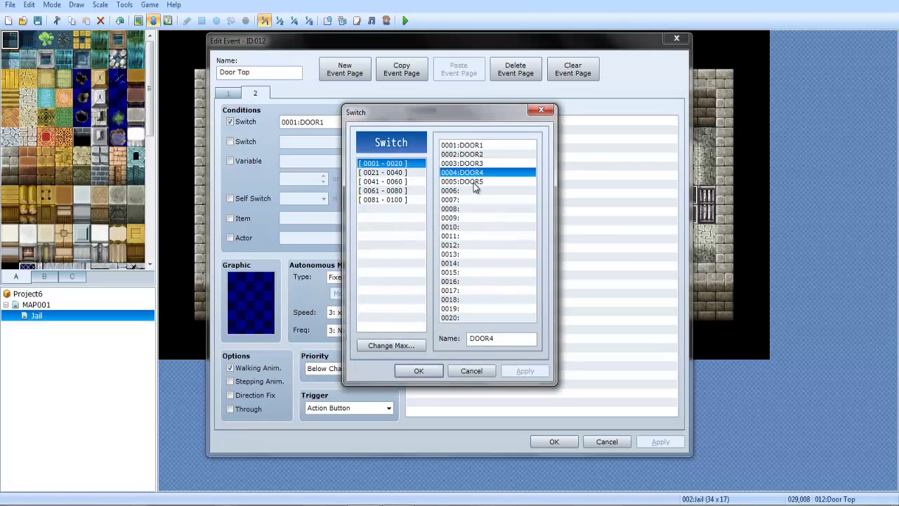
click(475, 183)
double_click(476, 183)
click(554, 441)
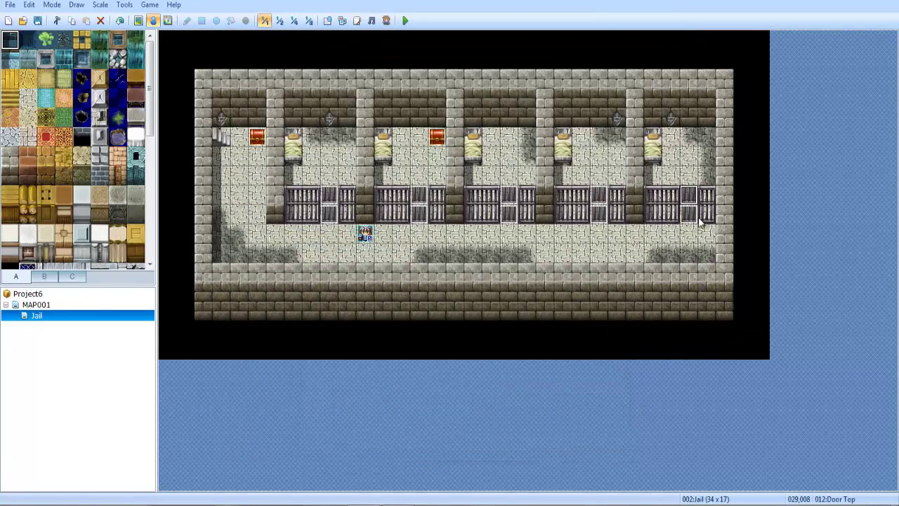
Make the Control Switches command in the fifth cell's Door bottom event turn on switch 0005:DOOR5, and save the event
double_click(691, 205)
click(470, 158)
double_click(468, 158)
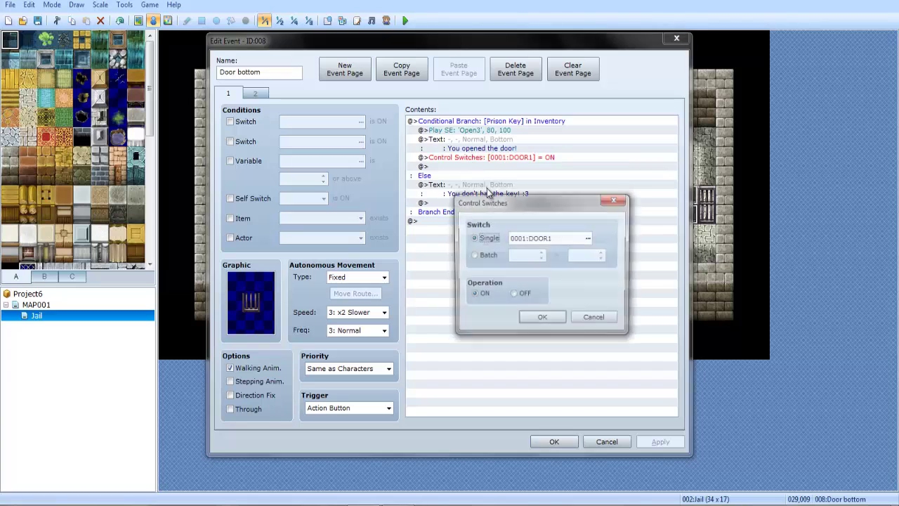
click(537, 241)
double_click(562, 204)
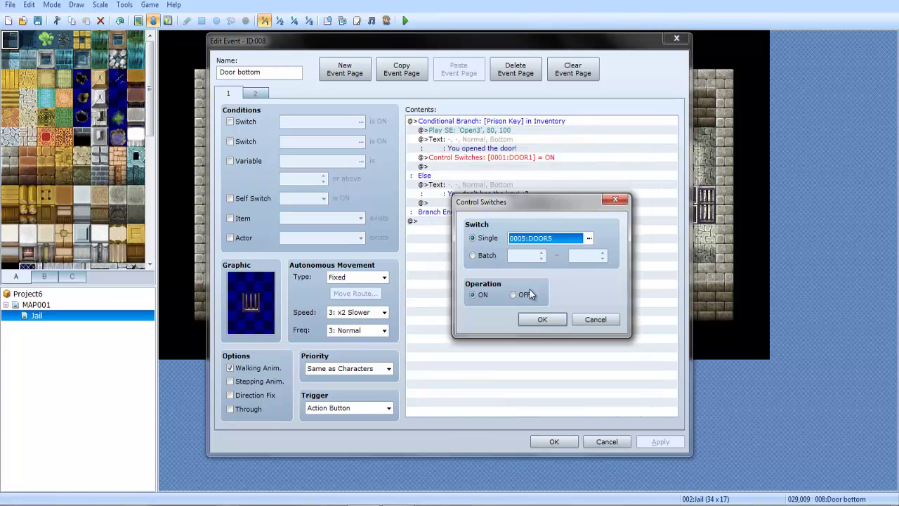
click(544, 317)
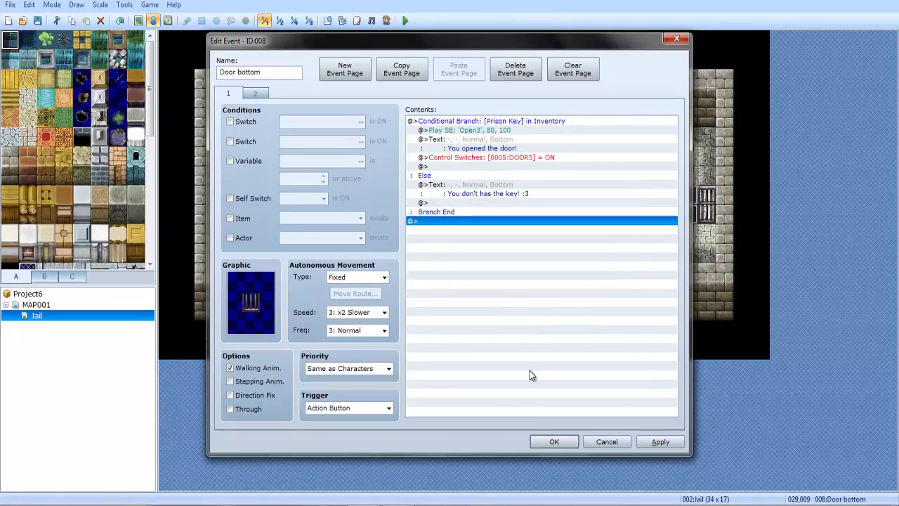
click(554, 441)
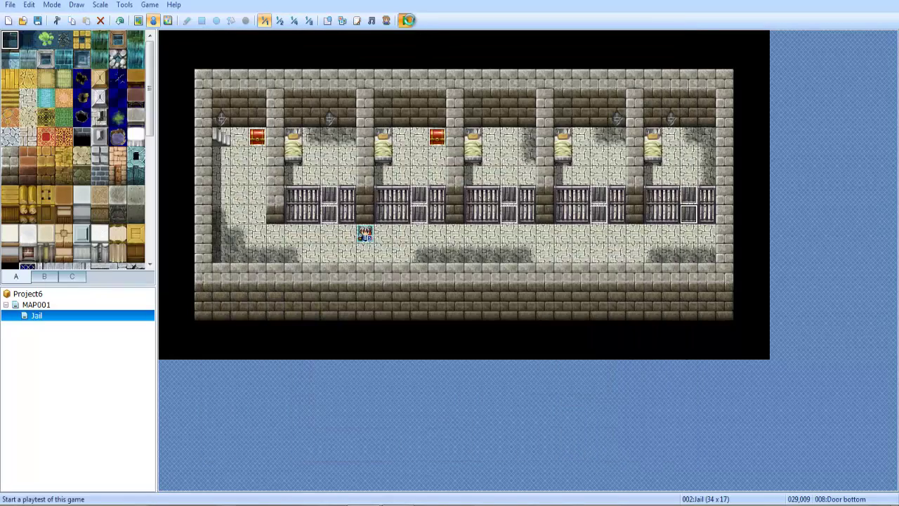
Start a playtest with a new game and try the first cell's gate without the Prison Key
click(407, 21)
click(404, 279)
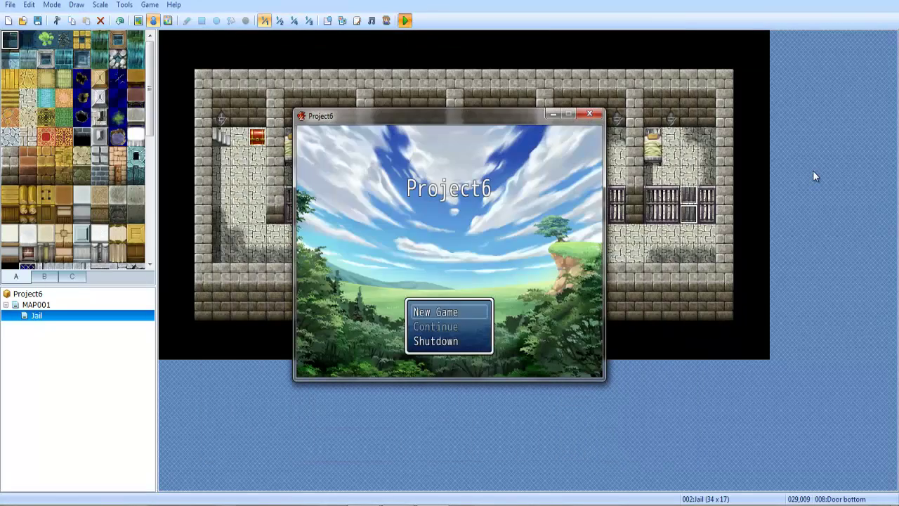
key(Return)
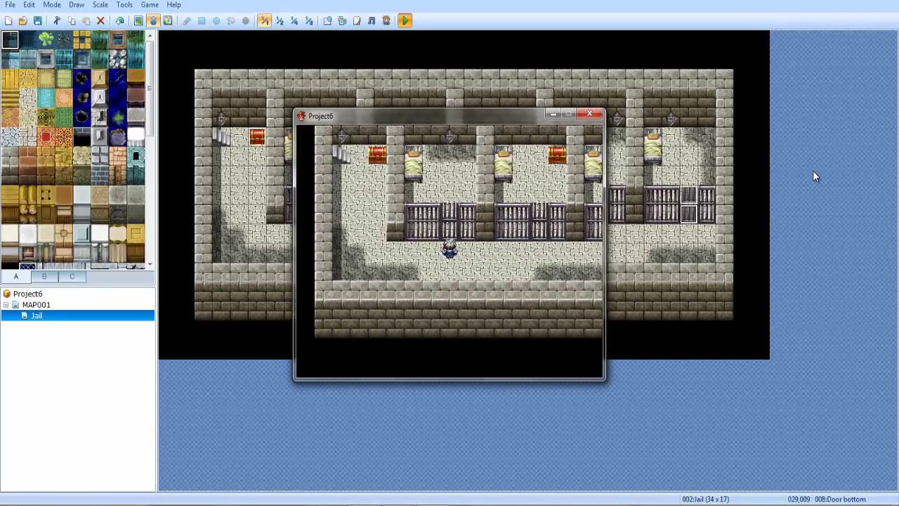
key(Return)
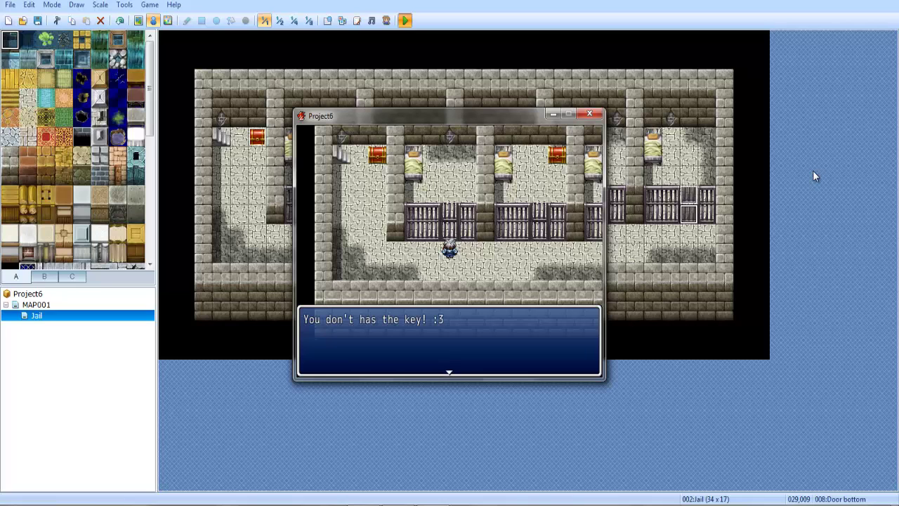
key(Return)
Walk the character to the chest beside the stairs and collect the Prison Key from it
key(Left)
key(Left)
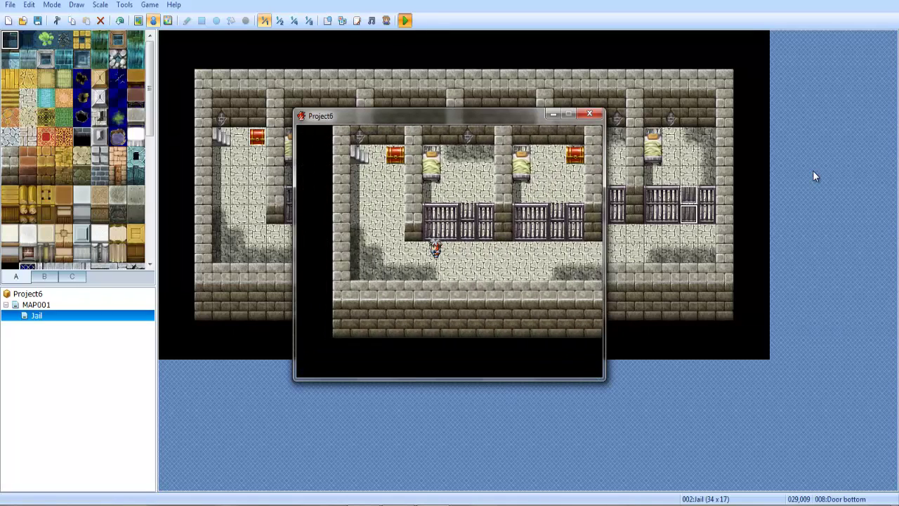
key(Left)
key(Up)
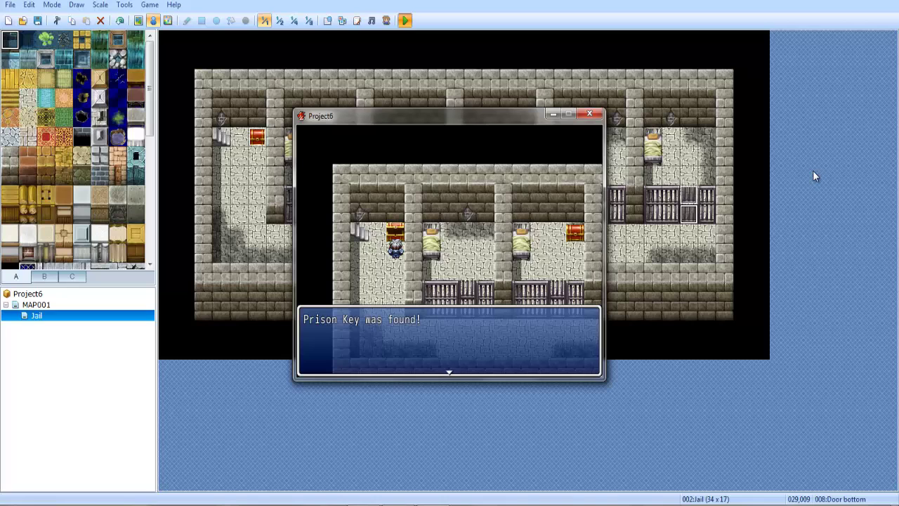
key(Return)
Check the Prison Key among the Key Items in the game's inventory, and return to the map
key(Escape)
key(Return)
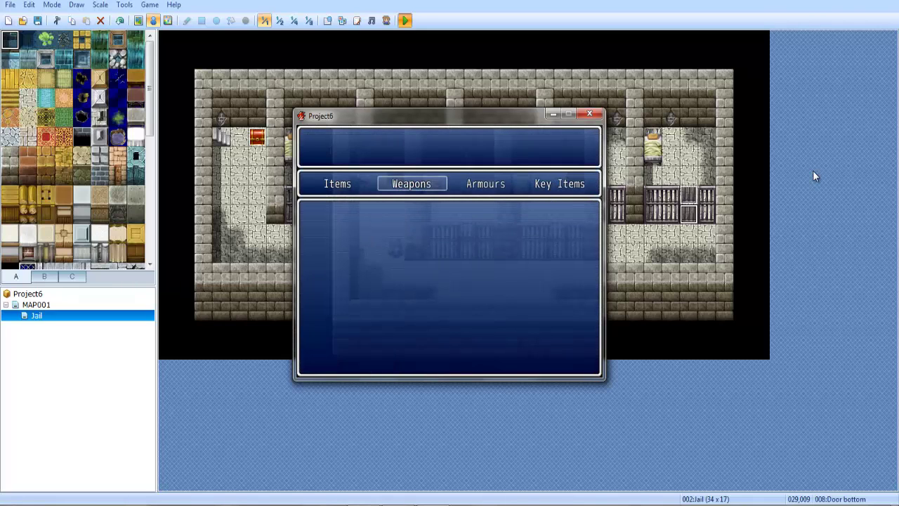
key(Right)
key(Right)
key(Right)
key(Return)
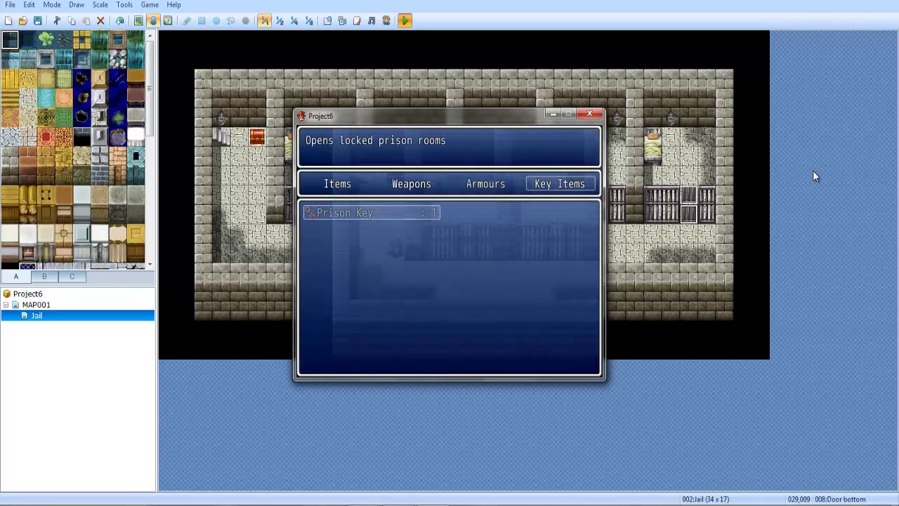
key(Escape)
key(Escape)
key(Escape)
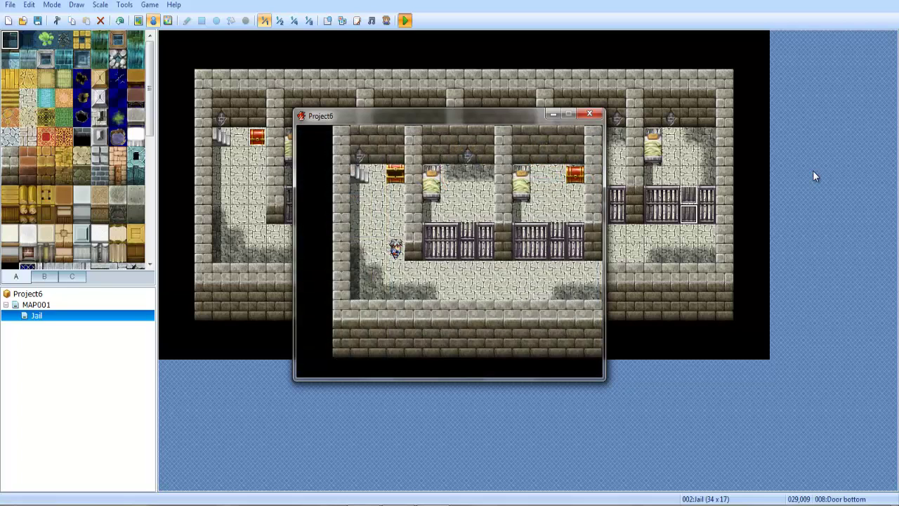
Open the first cell's gate with the Prison Key and walk through the doorway and back out
key(Down)
key(Right)
key(Down)
key(Return)
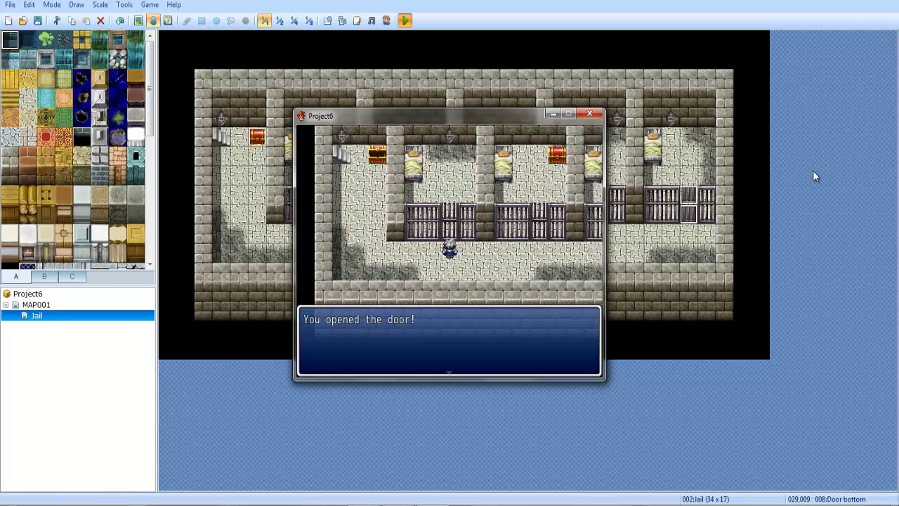
key(Return)
key(Up)
key(Down)
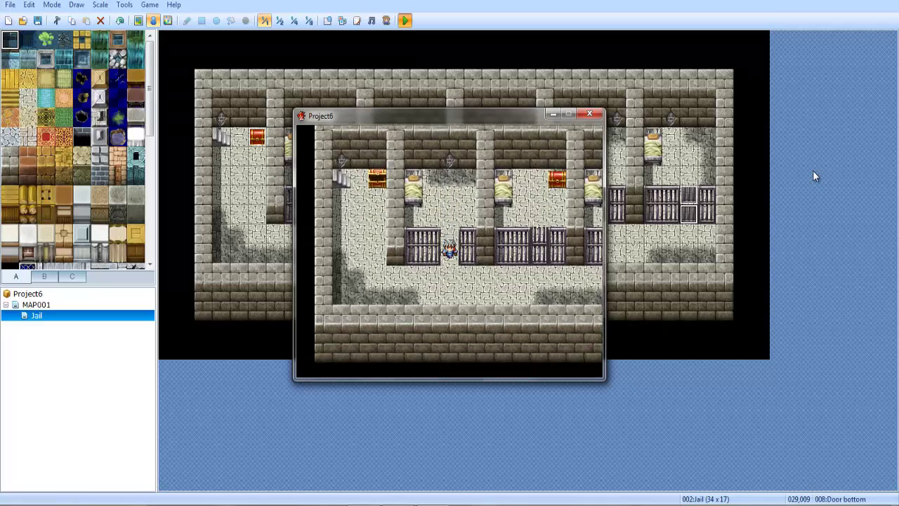
key(Down)
Check the other cell gates along the corridor, step into the third cell's gateway, and close the playtest
key(Right)
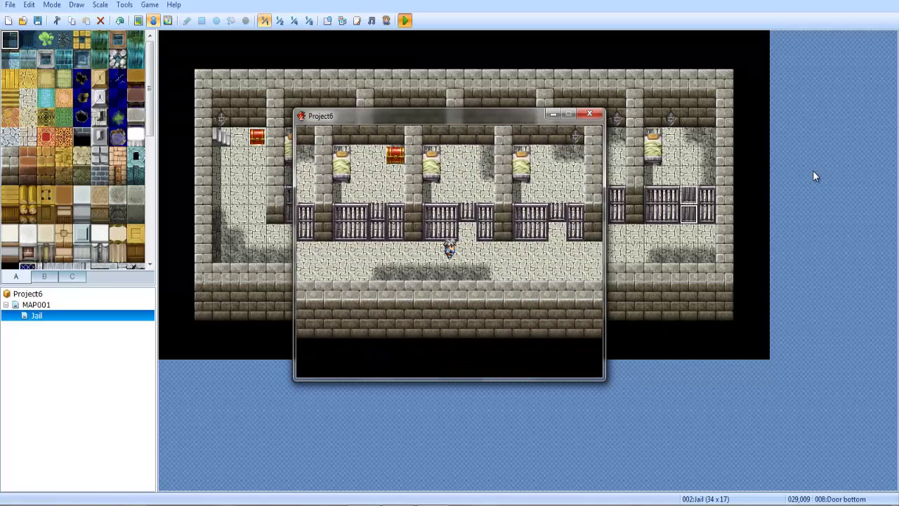
key(Right)
key(Up)
key(Down)
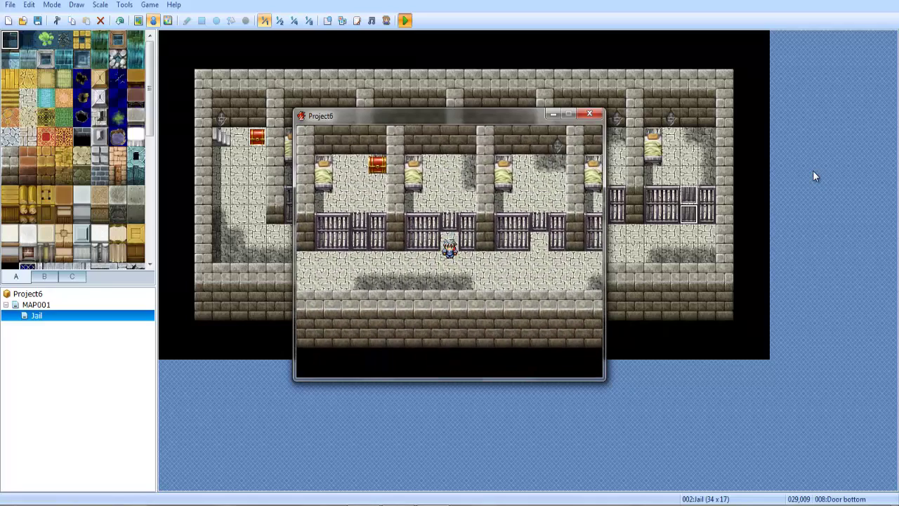
key(Left)
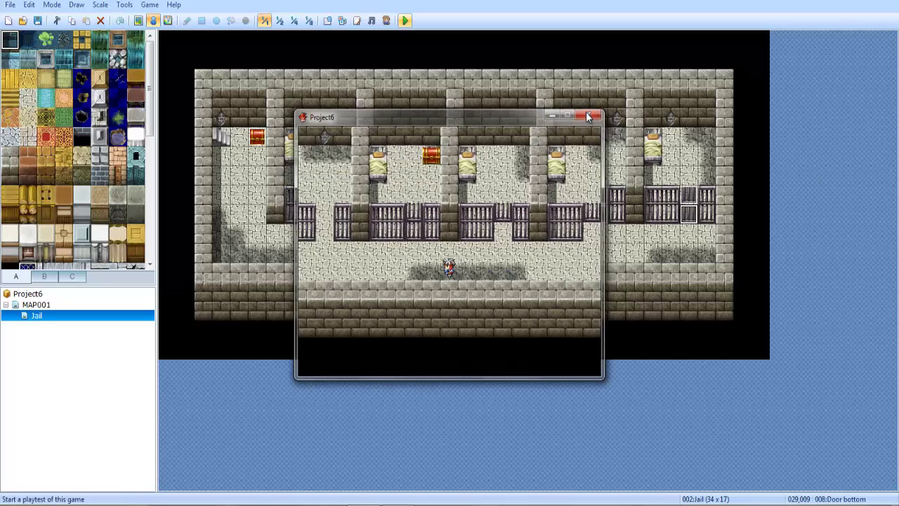
click(589, 114)
Enable the Through option on the second page of the third cell's Door Top event and save the event
double_click(510, 201)
click(254, 93)
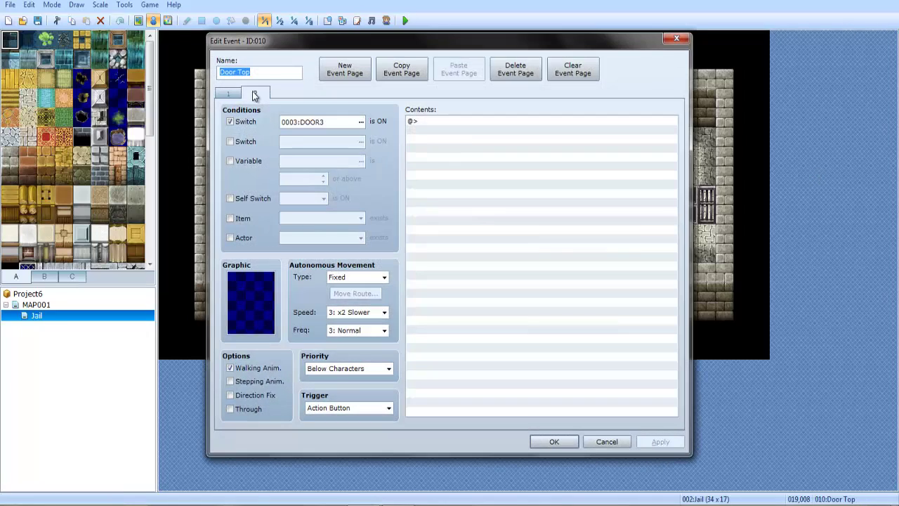
click(337, 370)
click(338, 367)
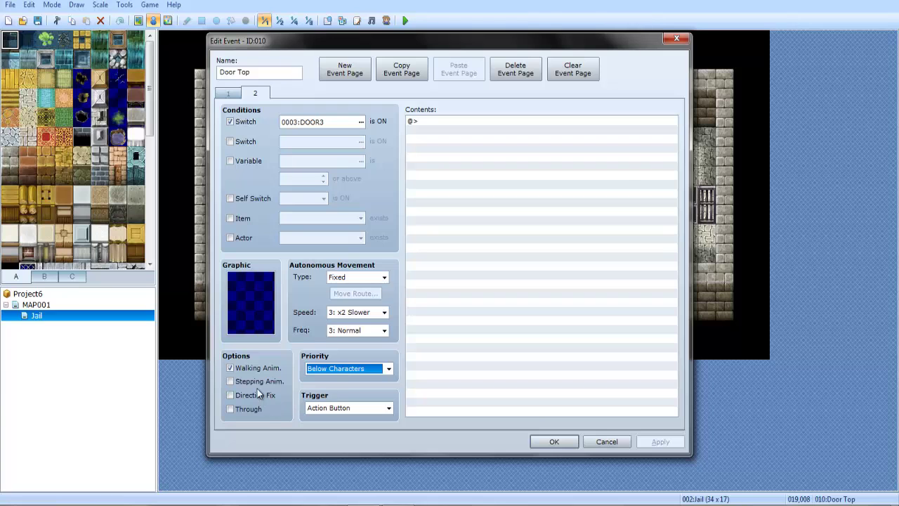
click(254, 409)
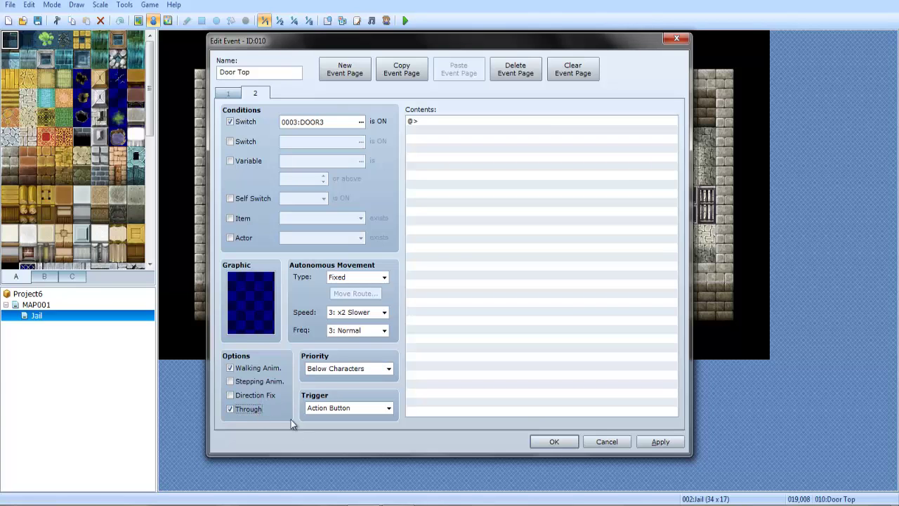
click(554, 441)
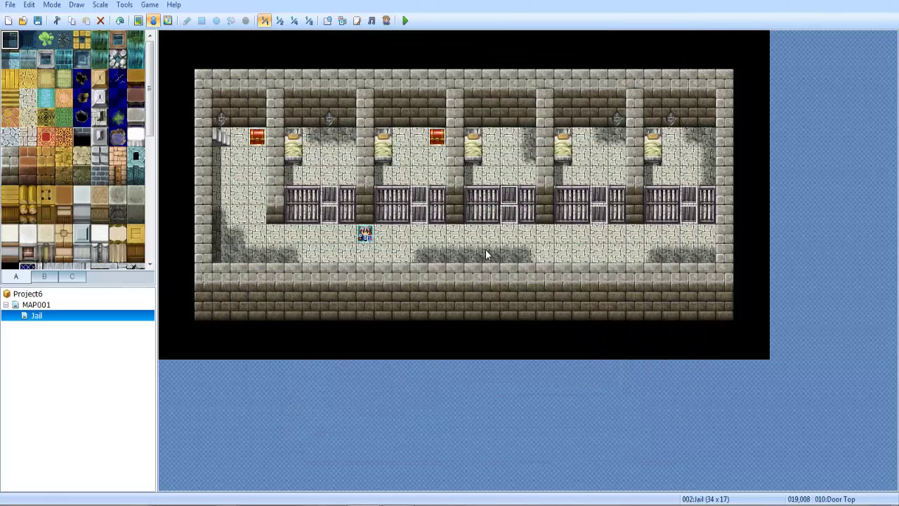
Turn the Through option back off on the second page of the third cell's Door Top event and save it
double_click(507, 194)
click(238, 411)
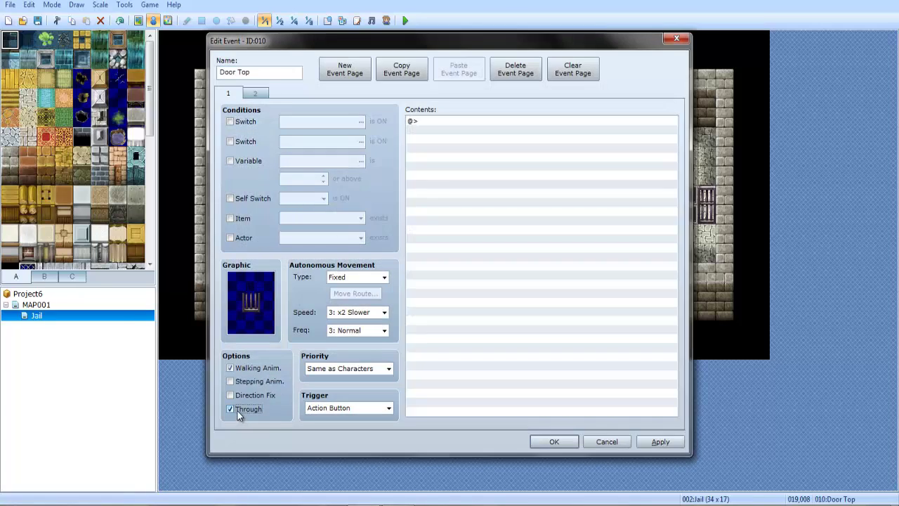
click(264, 95)
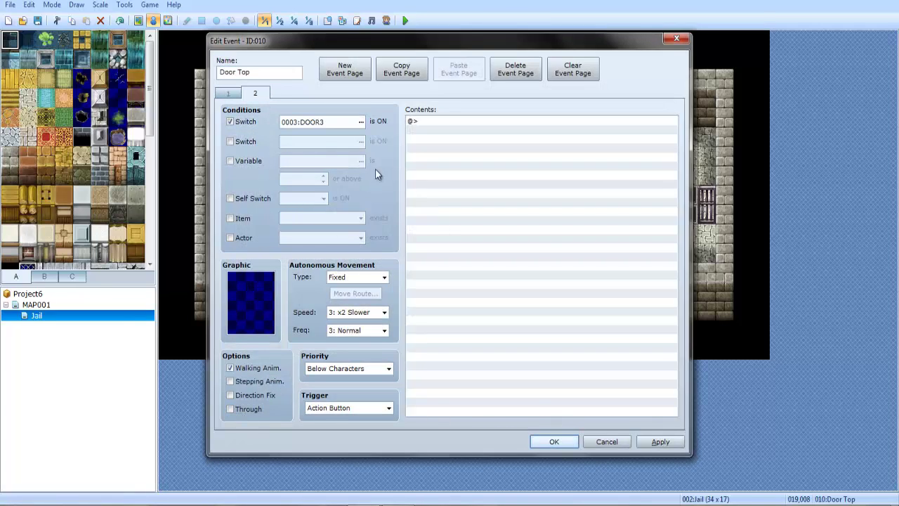
click(554, 441)
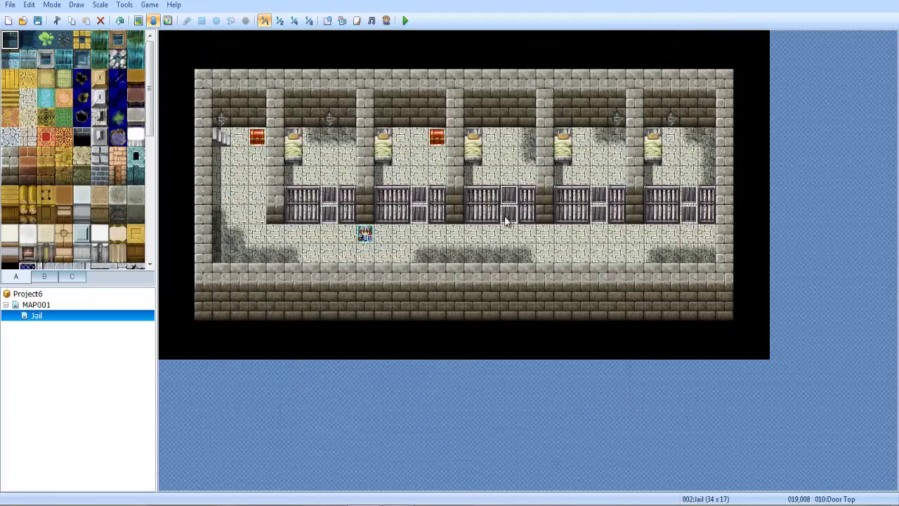
Set the second-page condition of the third cell's Door bottom event to switch 0003:DOOR3 and save the event
double_click(508, 211)
click(259, 96)
click(312, 122)
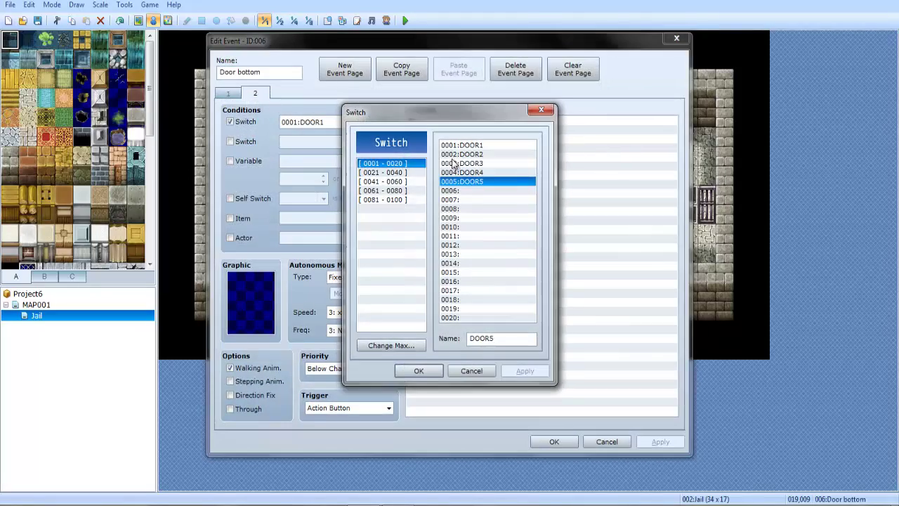
click(462, 166)
key(Return)
click(554, 441)
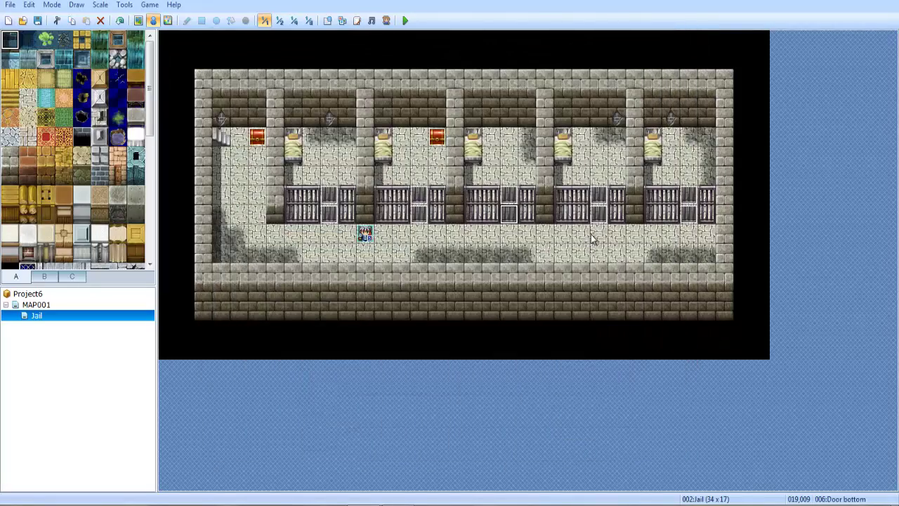
Change the second-page switch condition of the fourth cell's Door bottom event and save the event
double_click(599, 218)
click(255, 93)
click(311, 122)
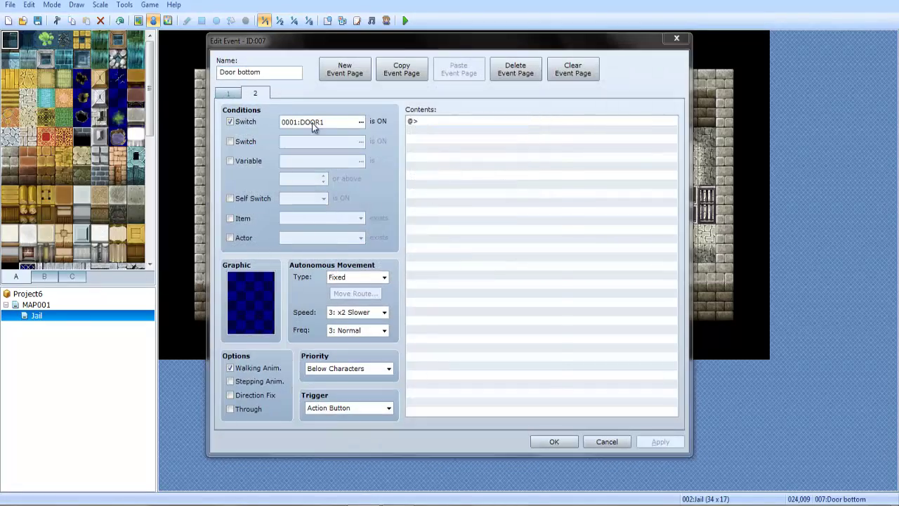
click(505, 168)
key(Return)
click(554, 441)
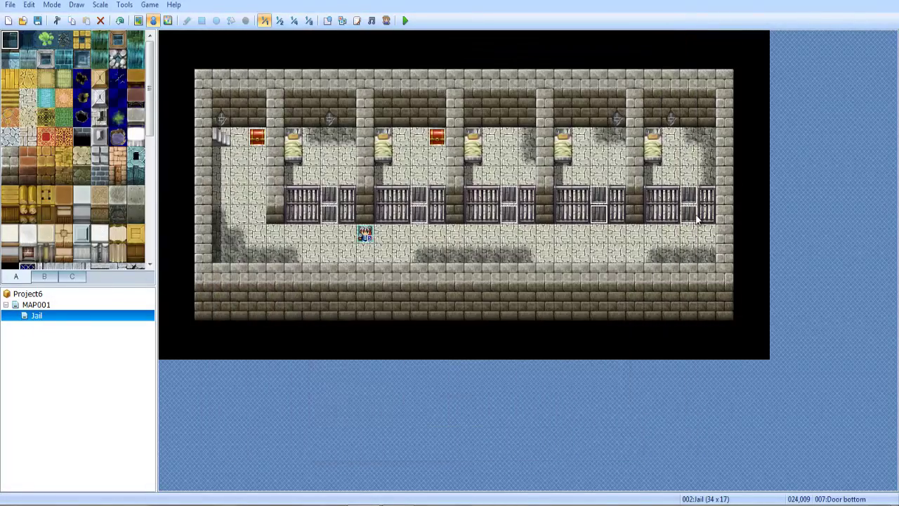
Set the second-page condition of the fifth cell's Door bottom event to switch 0005:DOOR5 and save the event
double_click(698, 219)
click(256, 94)
click(357, 121)
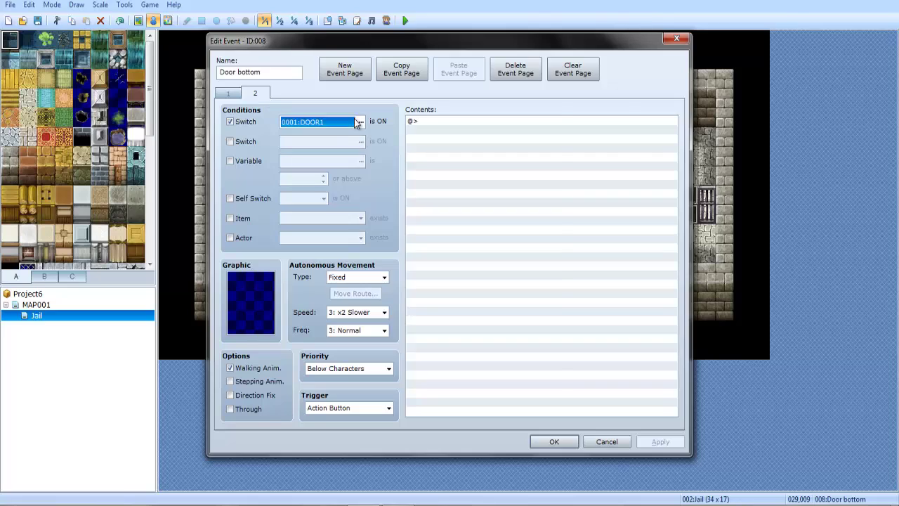
click(485, 173)
key(Return)
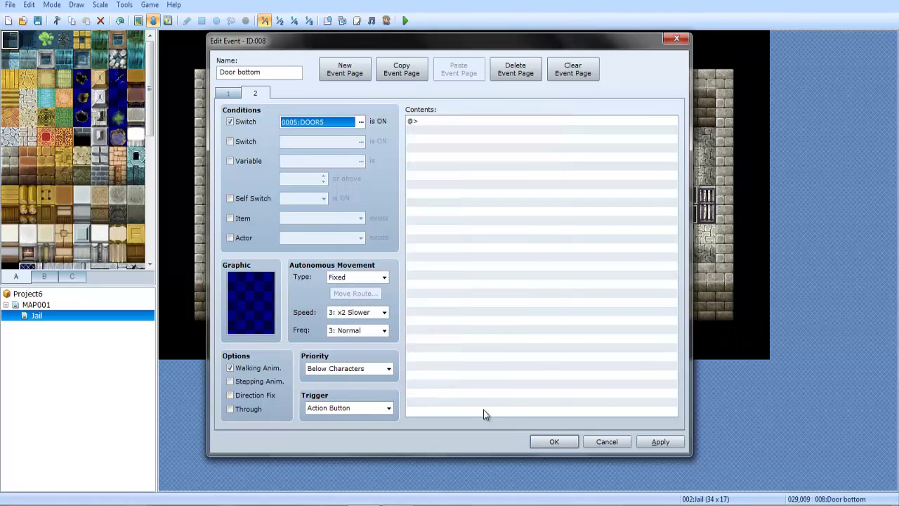
click(562, 440)
Set the second-page condition of the fourth cell's Door bottom event to switch 0004:DOOR4 and save the event
double_click(604, 214)
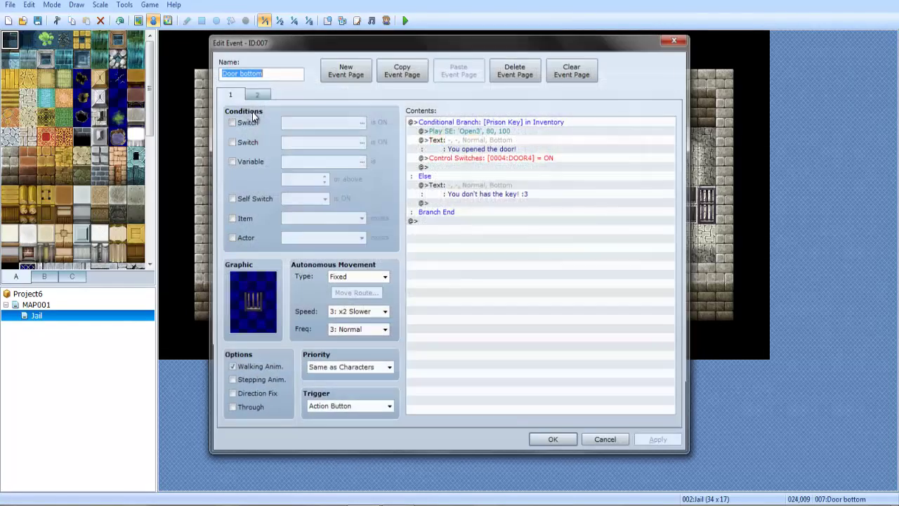
click(255, 93)
click(358, 122)
click(449, 172)
click(420, 360)
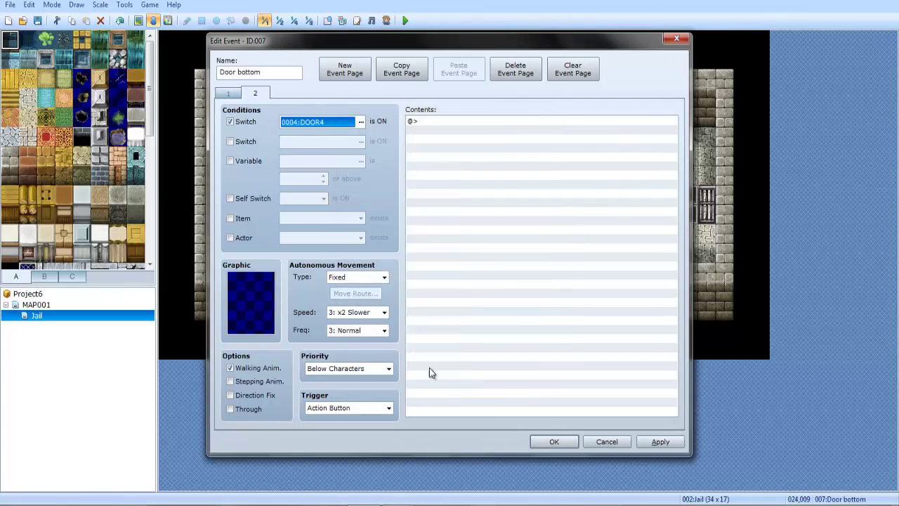
click(552, 441)
Change the first-page graphic of the third cell's Door Top event to Tileset-B's upper barred gate tile and save it
double_click(510, 199)
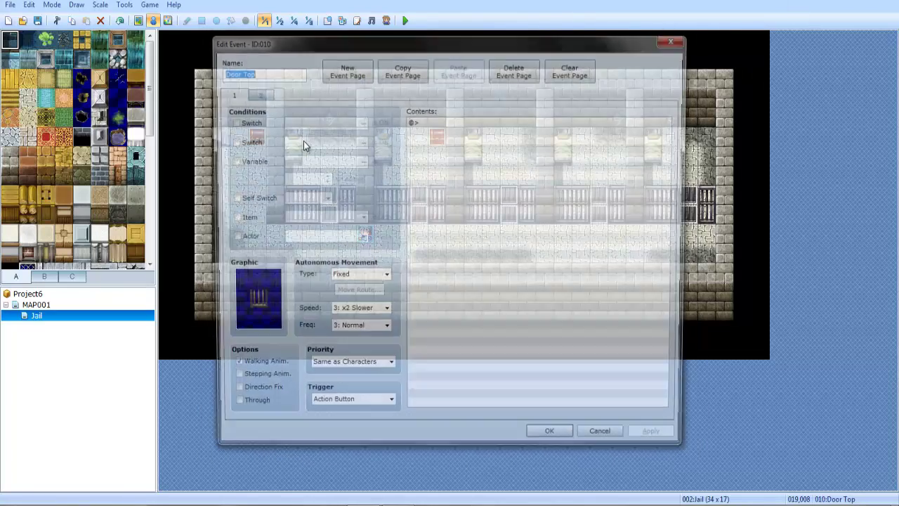
double_click(249, 302)
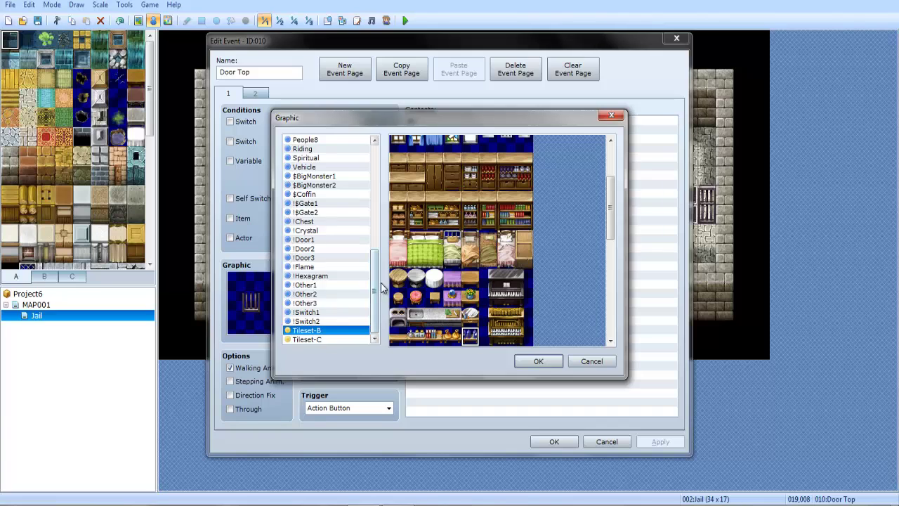
drag(607, 223, 610, 330)
click(538, 361)
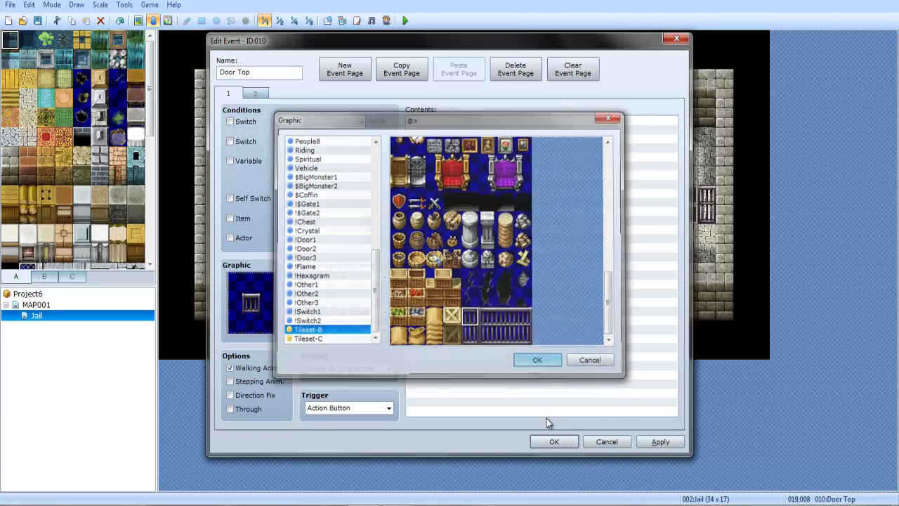
click(545, 441)
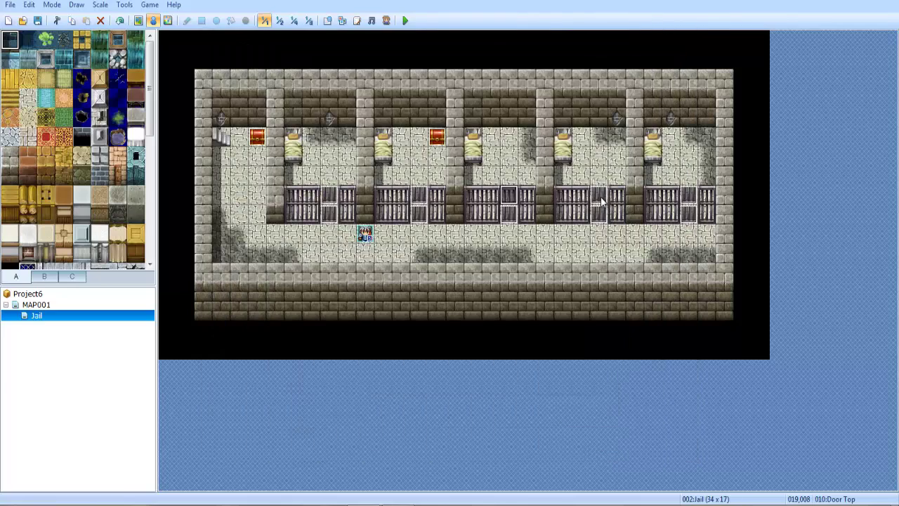
Give the fourth cell's Door Top event the upper barred gate tile from Tileset-B as its first-page graphic and save it
click(600, 197)
key(ctrl+v)
double_click(601, 197)
double_click(255, 314)
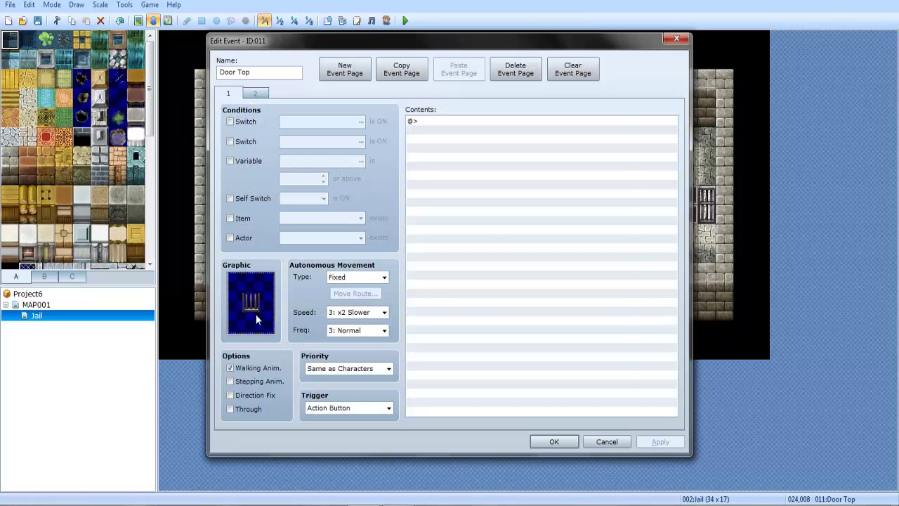
scroll(488, 288, down, 3)
click(469, 315)
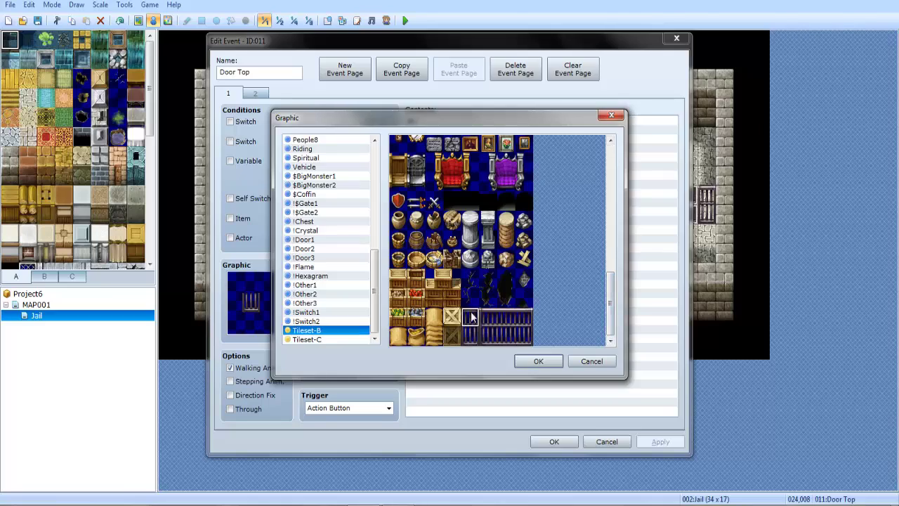
click(538, 361)
click(554, 441)
Replace the first-page graphic of the fifth cell's Door Top event with Tileset-B's upper barred gate tile and save it
click(689, 192)
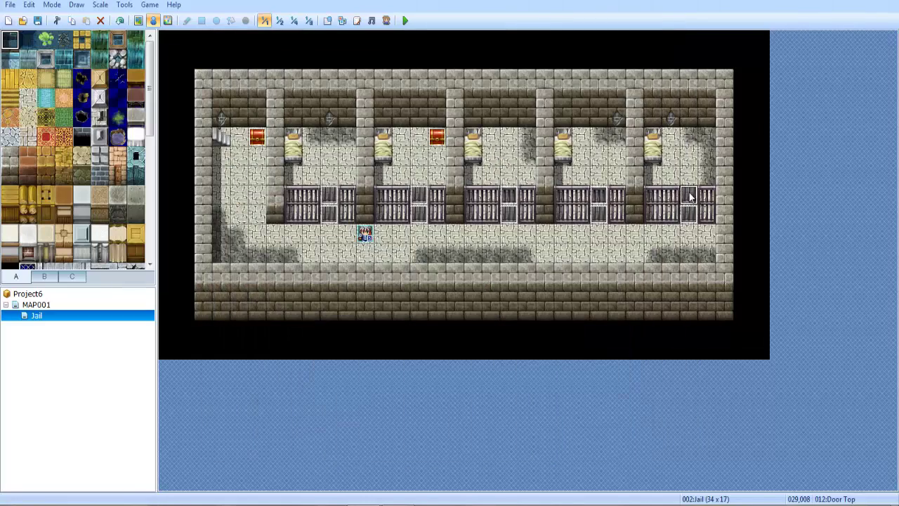
key(ctrl+v)
double_click(689, 192)
double_click(251, 302)
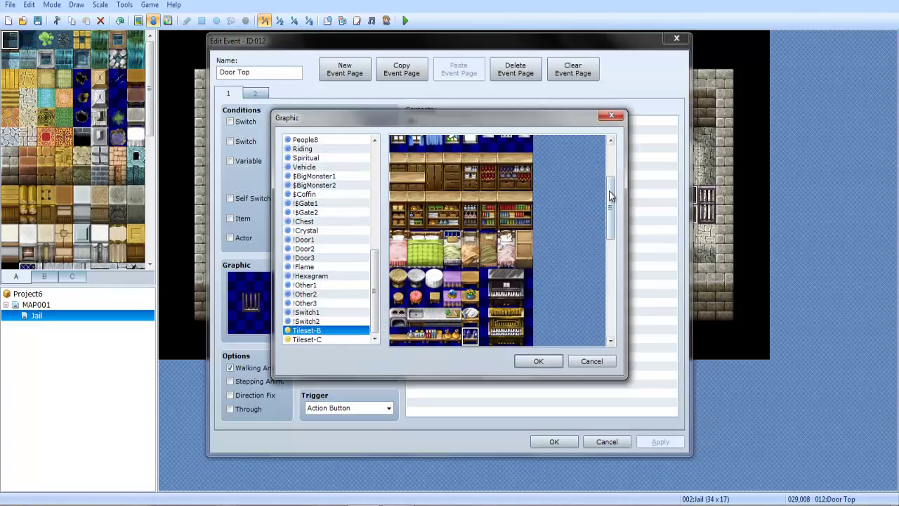
drag(610, 200, 610, 327)
click(522, 360)
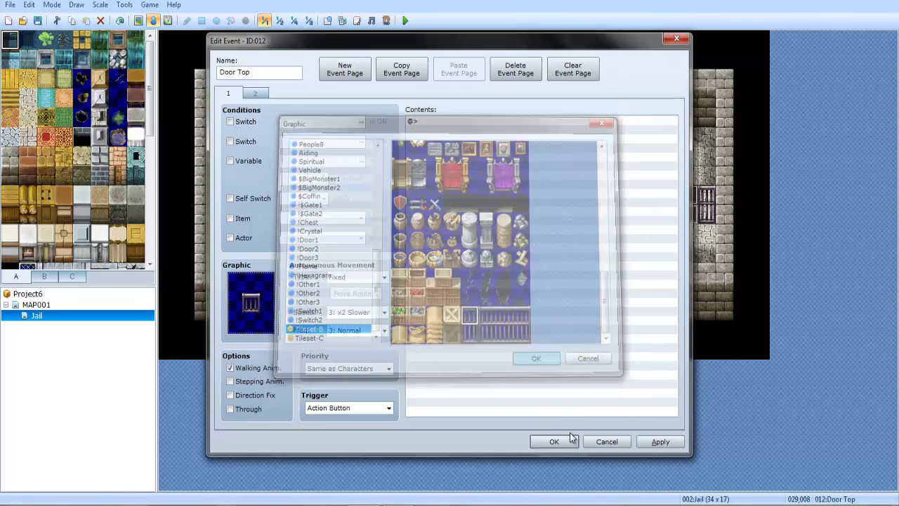
click(554, 441)
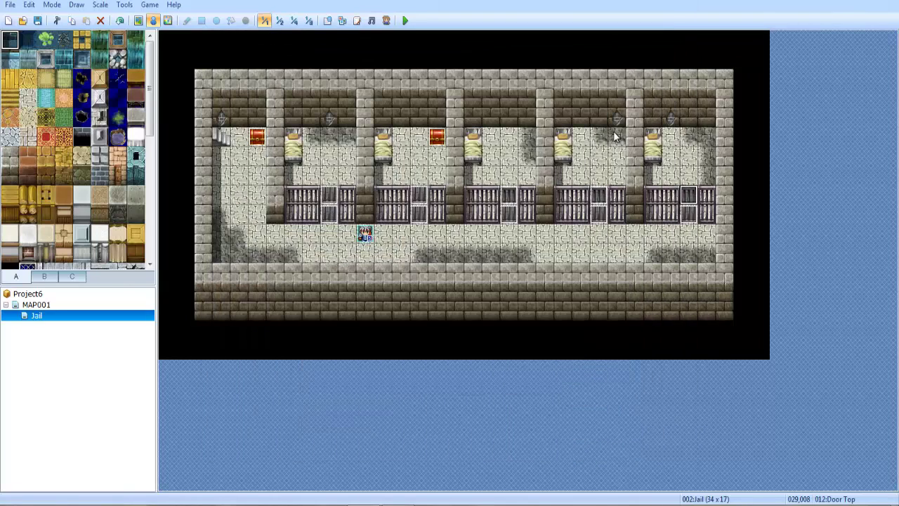
Set the first-page graphic of the second cell's Door Top event to Tileset-B's upper barred gate tile and save it
double_click(419, 189)
click(253, 93)
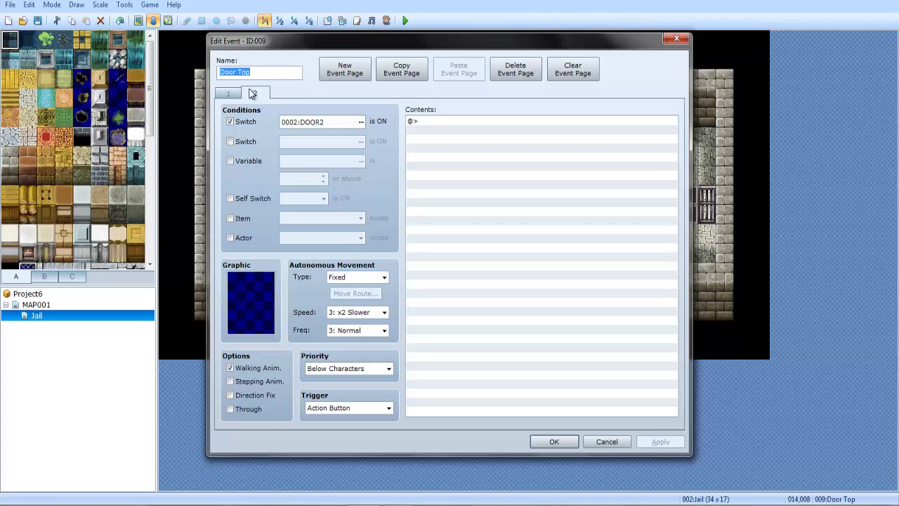
click(236, 94)
double_click(267, 295)
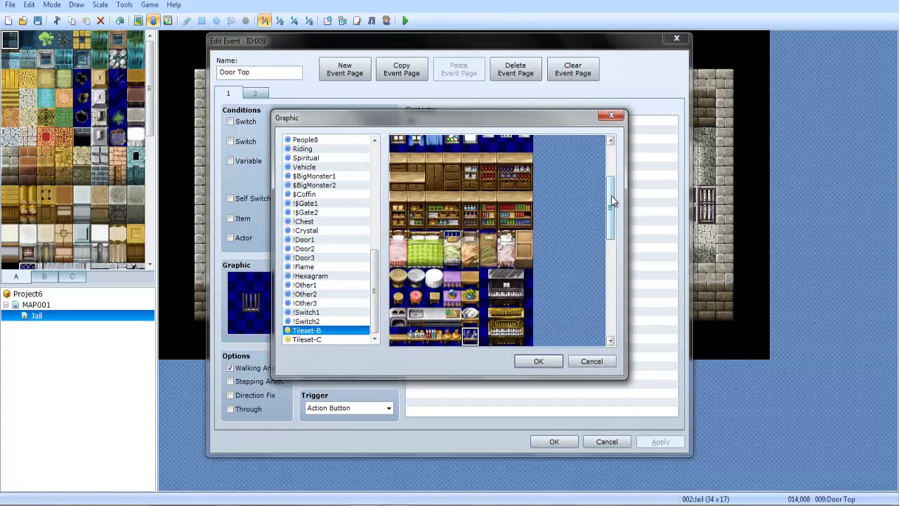
drag(611, 195, 611, 309)
click(538, 361)
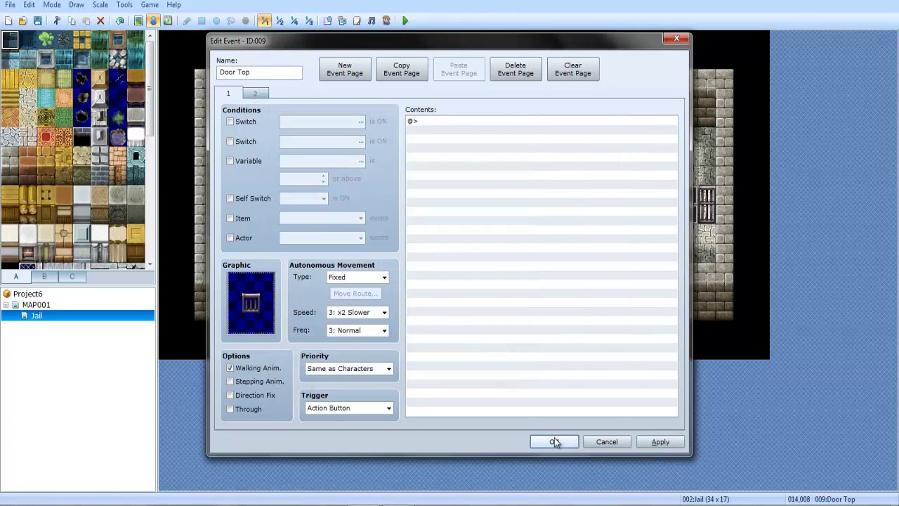
click(554, 441)
Switch the first cell's Door Top event to the upper barred gate tile from Tileset-B on page 1 and save it
double_click(330, 197)
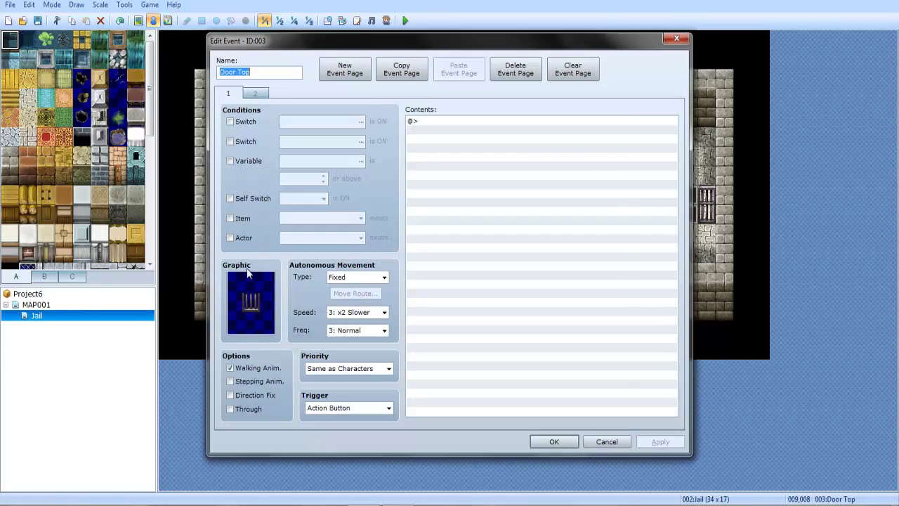
double_click(249, 295)
drag(610, 186, 609, 316)
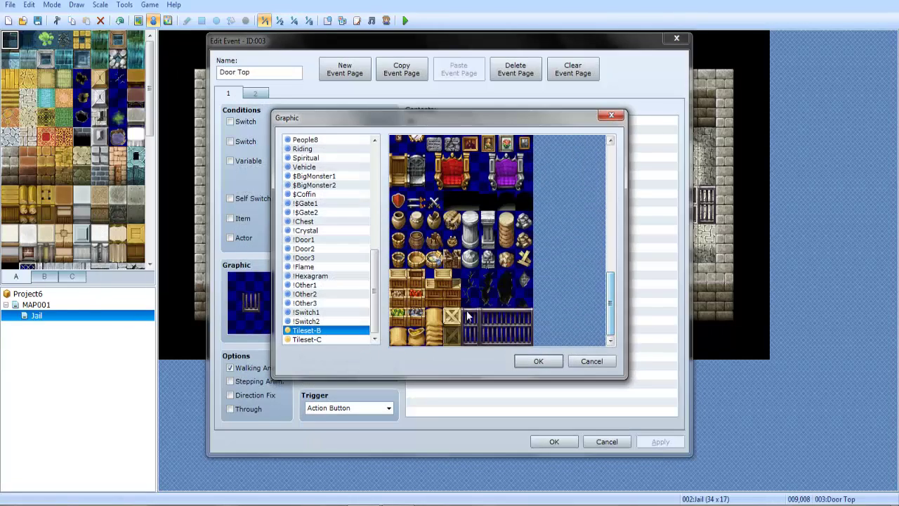
click(468, 316)
click(538, 361)
click(552, 440)
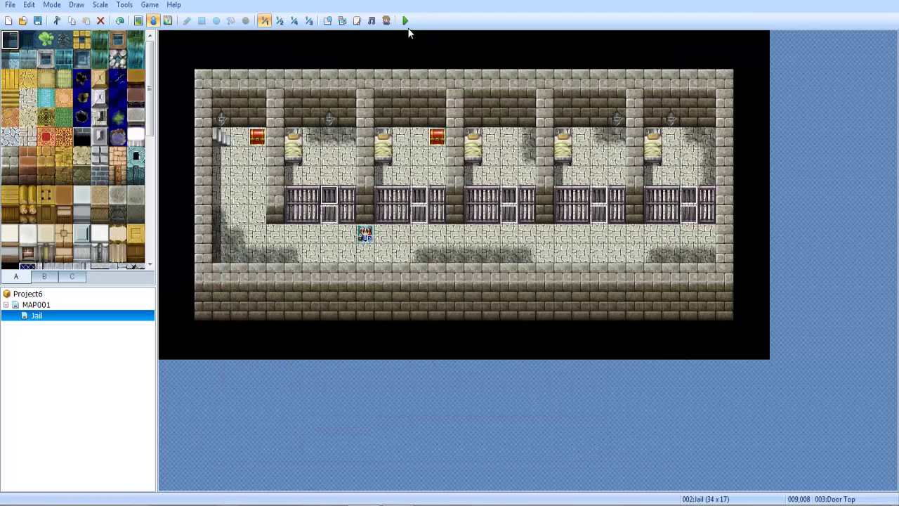
Start a playtest with a new game and try the first cell's gate without the Prison Key
click(405, 20)
click(405, 278)
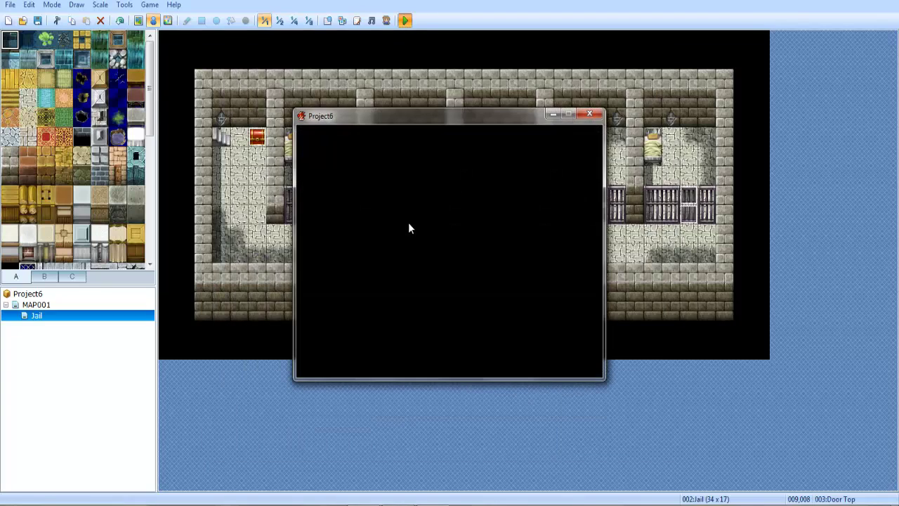
key(Return)
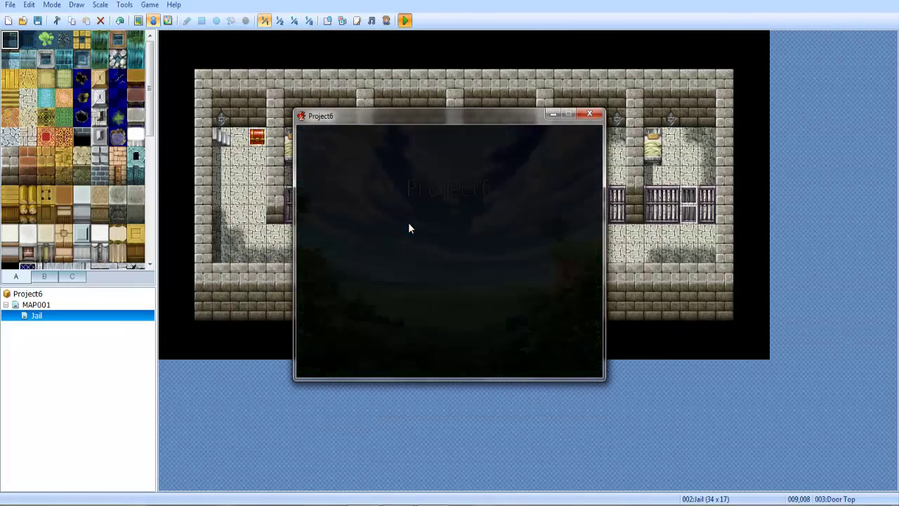
key(Left)
key(Left)
key(Up)
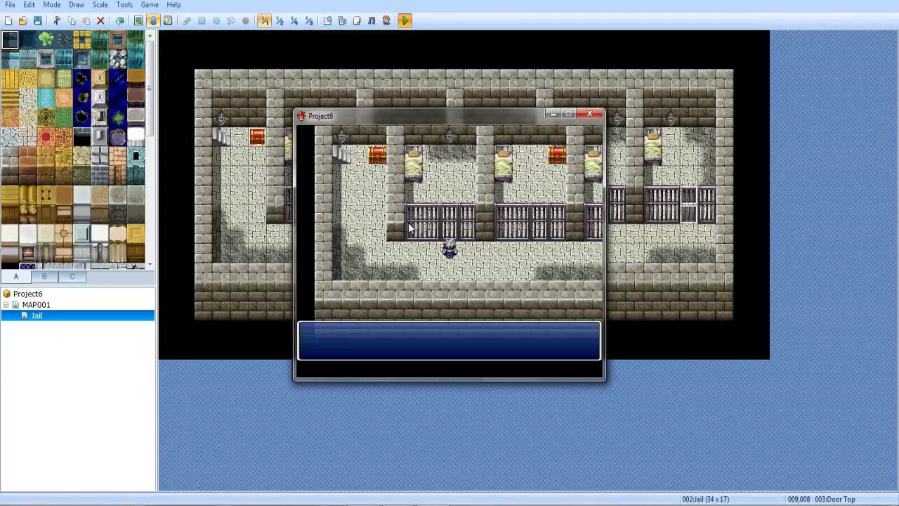
key(Return)
Walk to the treasure chest near the stairs and collect the Prison Key
key(Left)
key(Left)
key(Left)
key(Up)
key(Up)
key(Up)
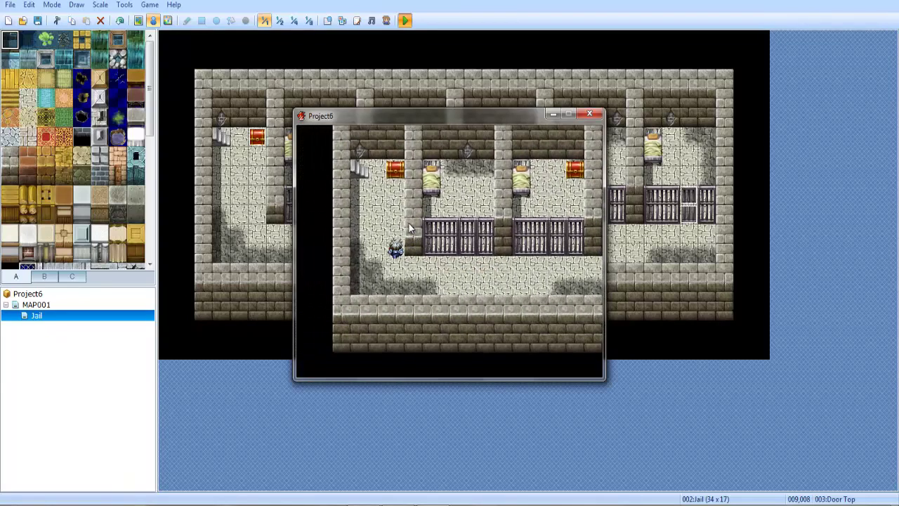
key(Return)
key(Return)
Return to the first cell's gate and open it with the Prison Key
key(Down)
key(Down)
key(Down)
key(Down)
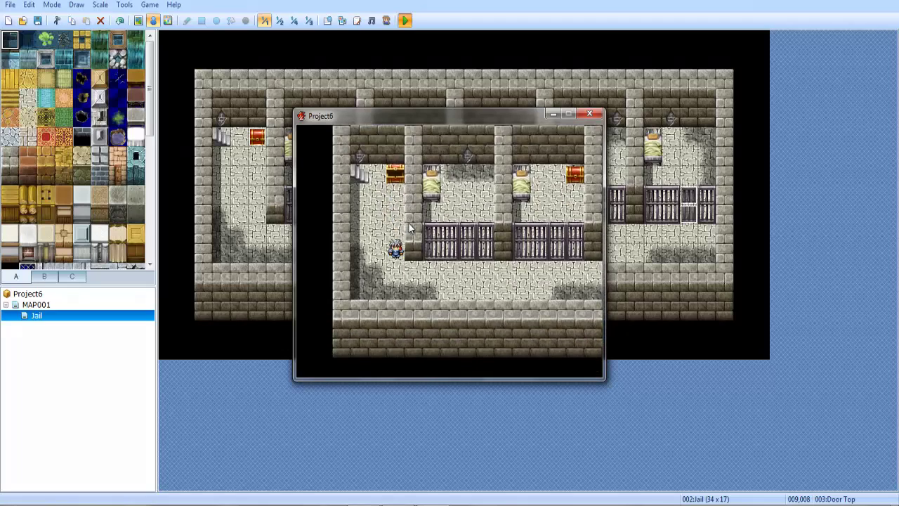
key(Right)
key(Right)
key(Right)
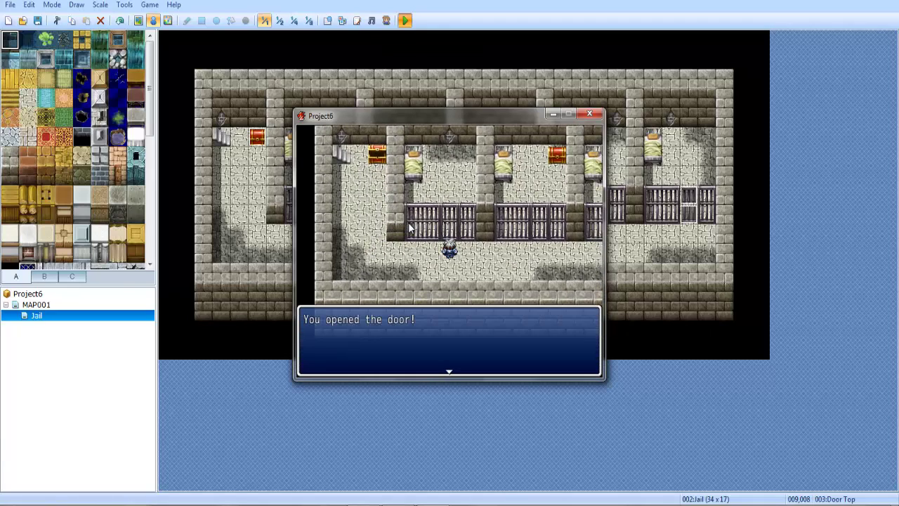
key(Return)
Walk through the first cell's open gate and back out, and open the second cell's gate
key(Up)
key(Up)
key(Up)
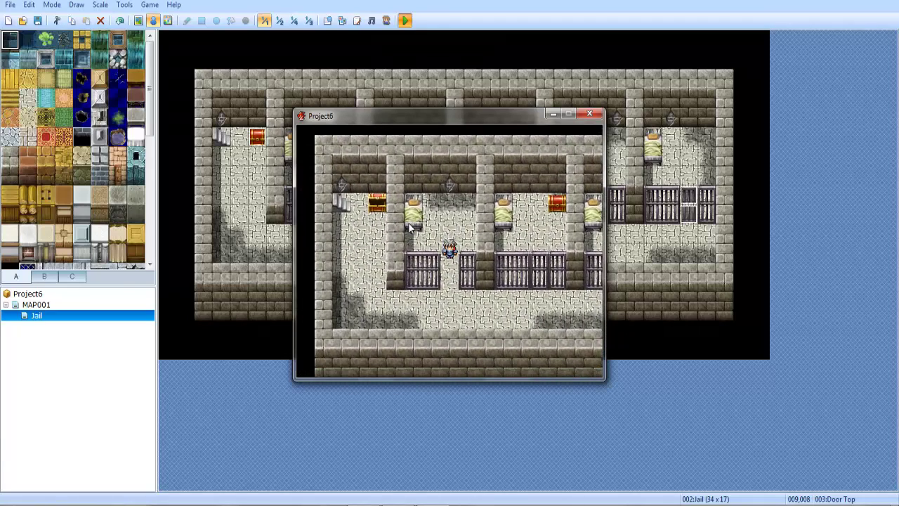
key(Down)
key(Down)
key(Down)
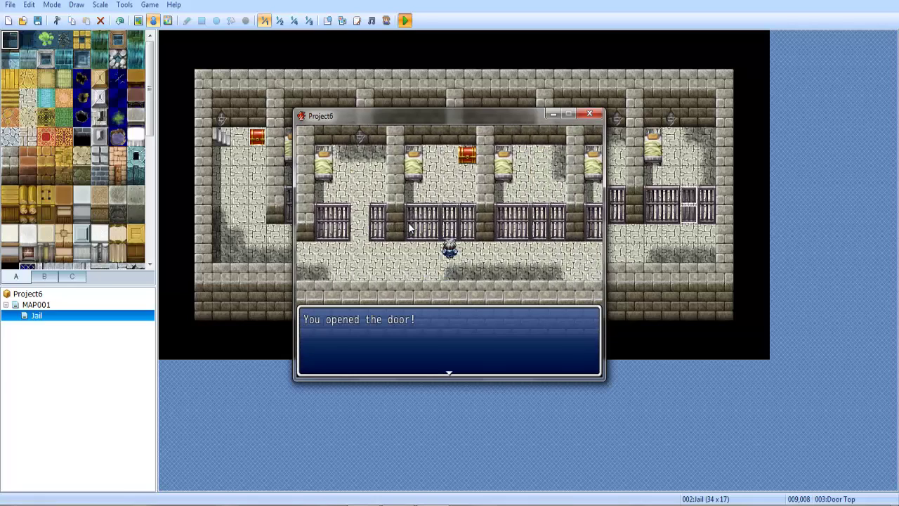
key(Return)
Walk along the corridor and test opening the fourth and fifth cells' gates
key(Right)
key(Right)
key(Right)
key(Right)
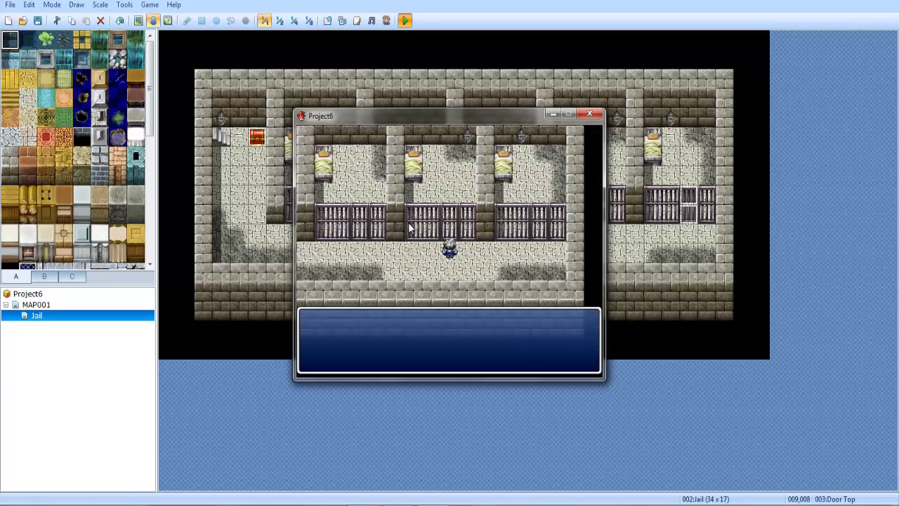
key(Right)
key(Right)
key(Right)
key(Right)
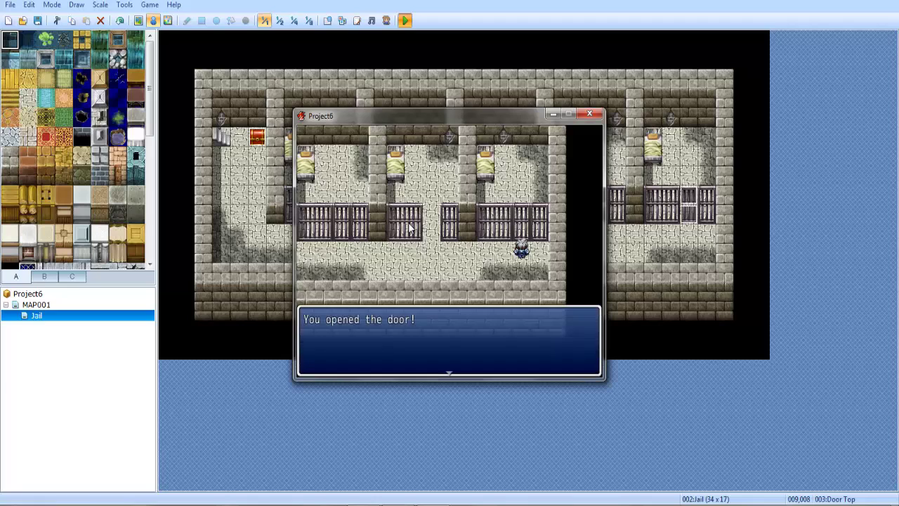
key(Return)
Go back along the corridor to the third cell and test opening its gate
key(Left)
key(Left)
key(Left)
key(Left)
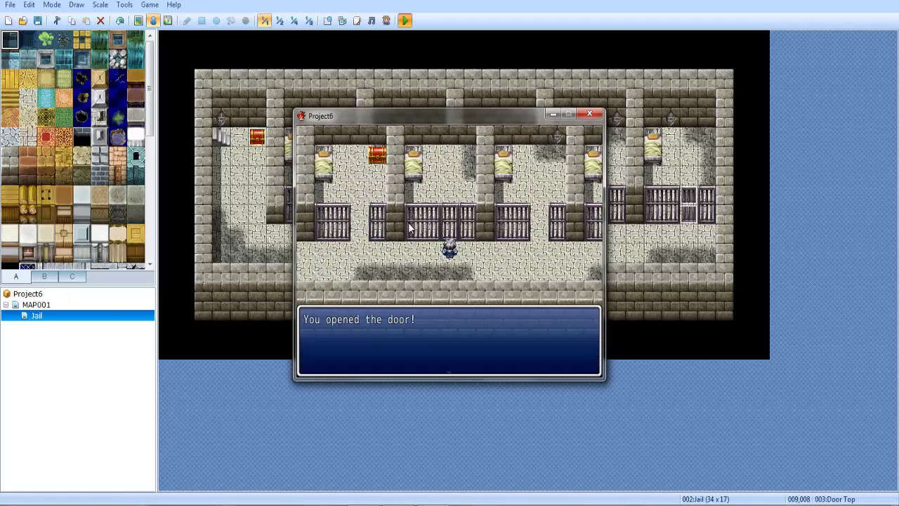
key(Return)
Enter the second cell, open its treasure chest, and end the playtest
key(Left)
key(Left)
key(Left)
key(Left)
key(Up)
key(Up)
key(Up)
key(Up)
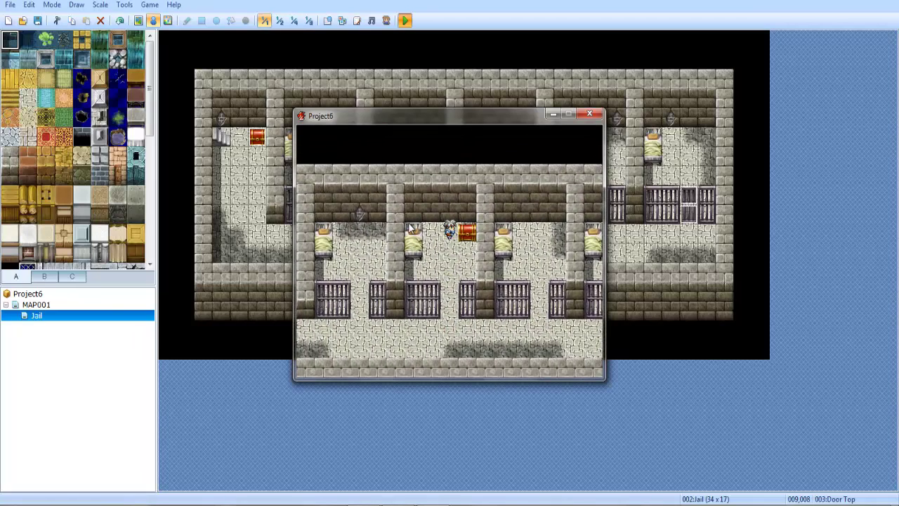
key(Return)
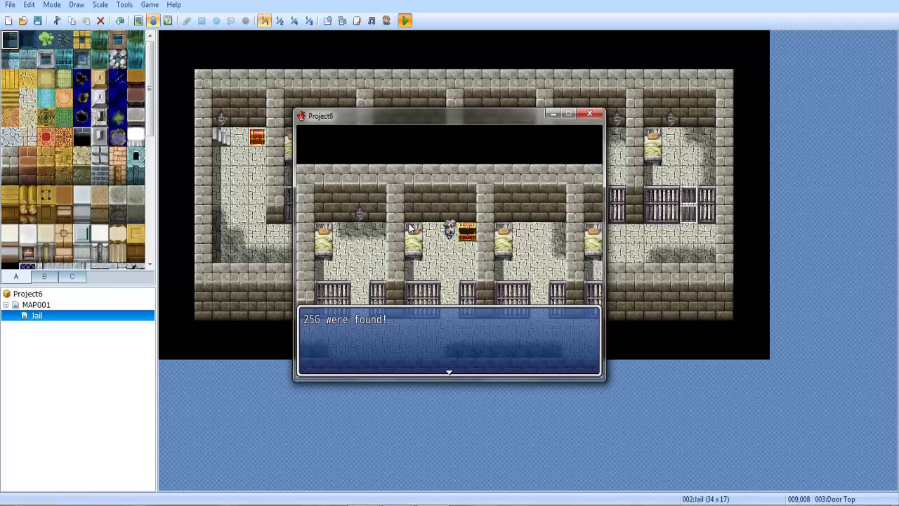
key(Return)
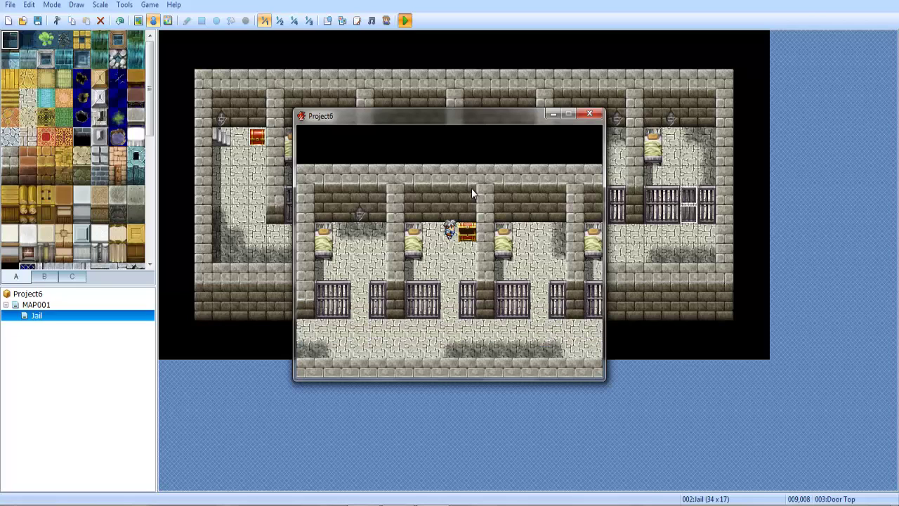
click(590, 114)
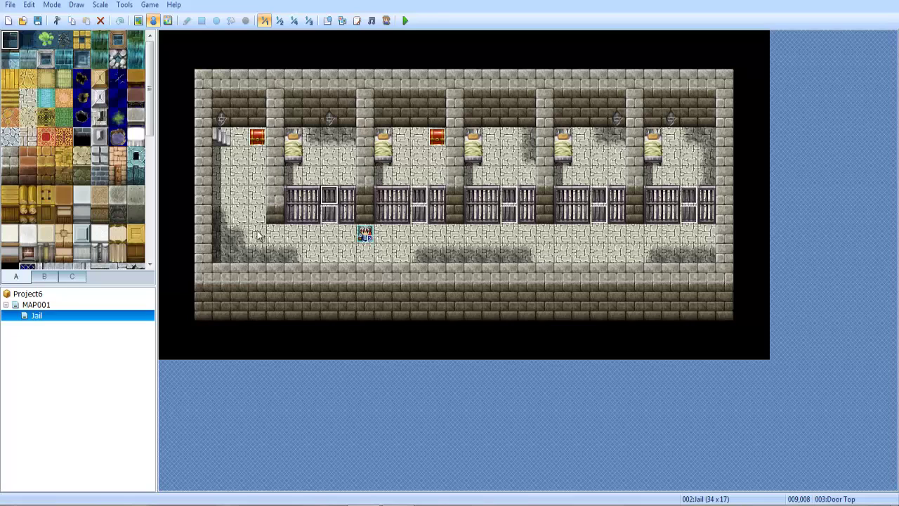
Add a quick treasure chest event containing a Potion against the west wall of the entrance area, and open it for editing
right_click(230, 195)
mouse_move(278, 284)
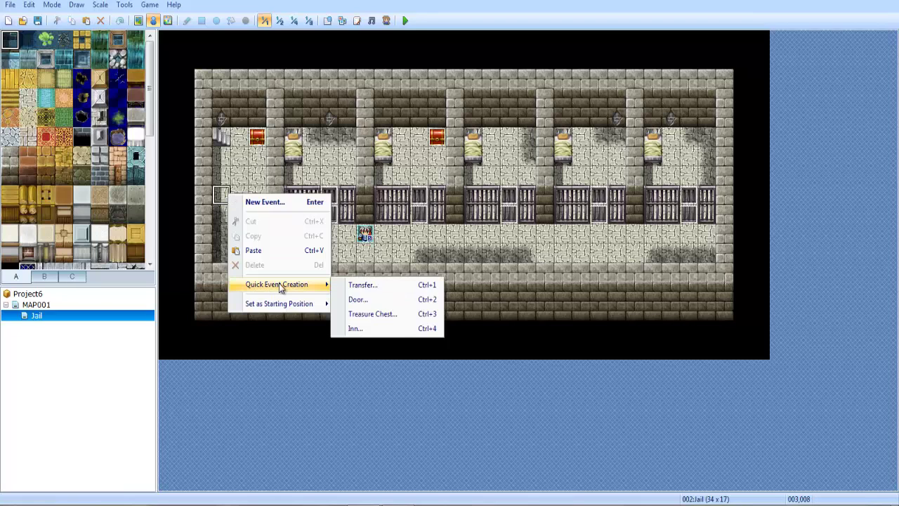
click(386, 315)
click(424, 233)
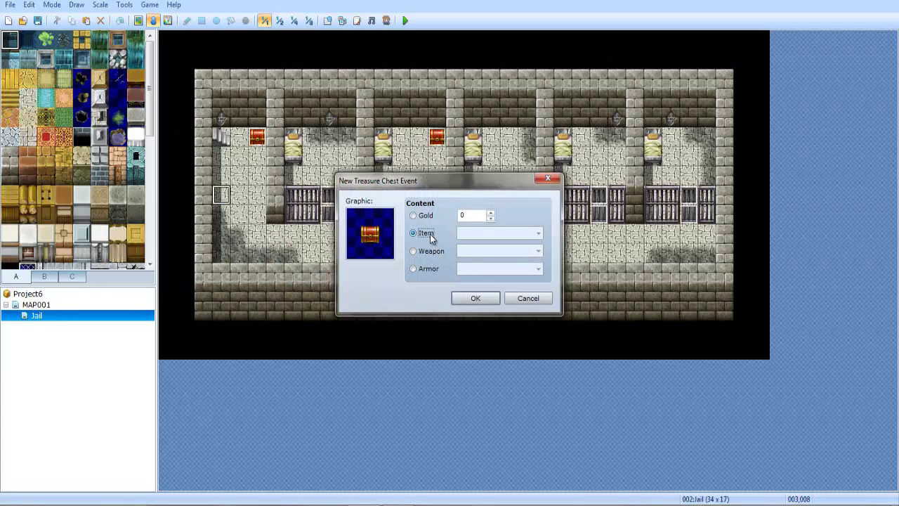
click(475, 298)
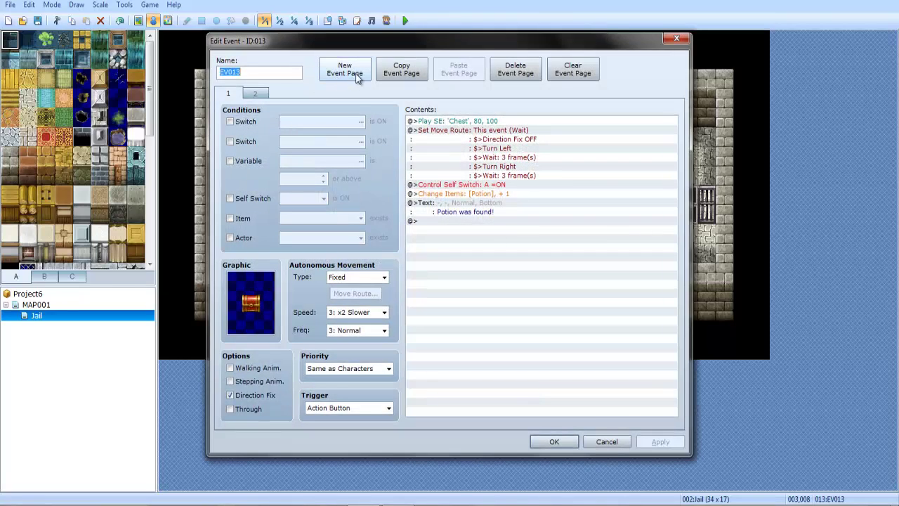
Make the chest event's first page require switch 0006, naming that switch CHEST1
click(253, 121)
click(310, 124)
click(475, 190)
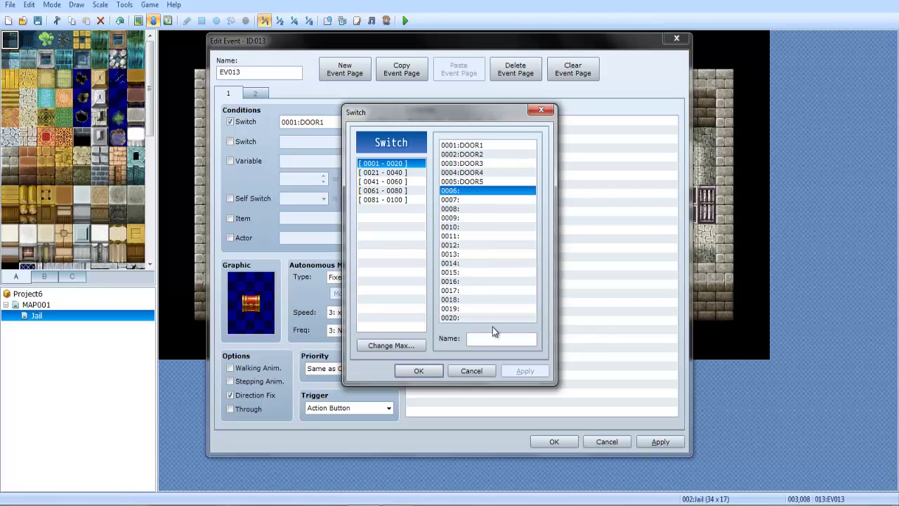
click(485, 338)
text(CHEST1)
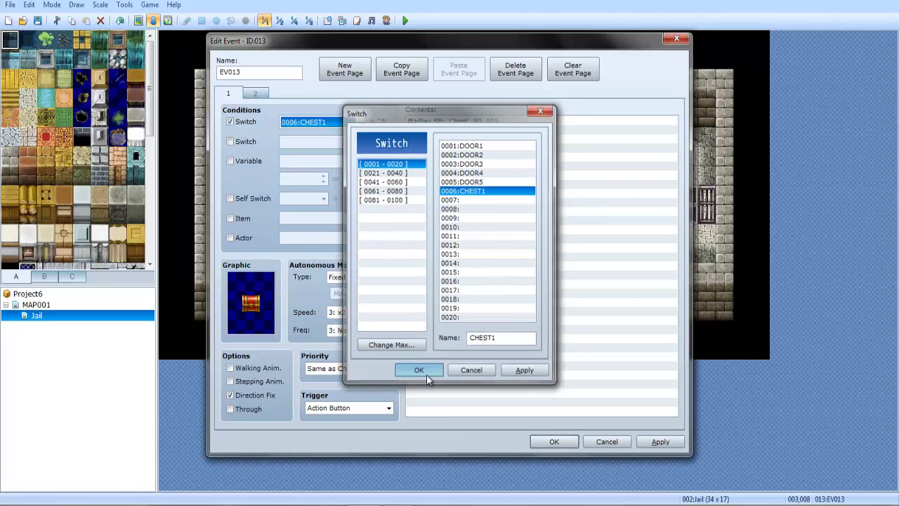
click(421, 370)
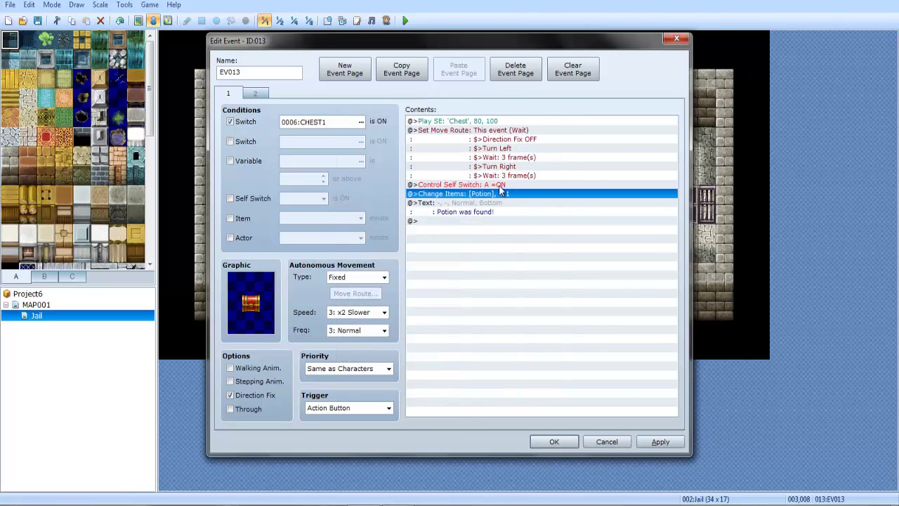
click(316, 123)
click(454, 197)
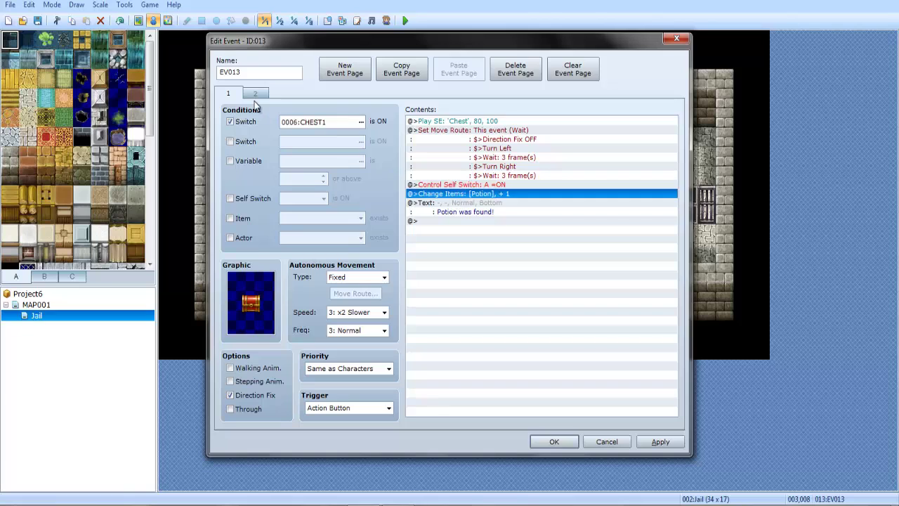
Duplicate the chest's first event page so the event has three pages, and return to page 1
click(395, 75)
click(459, 69)
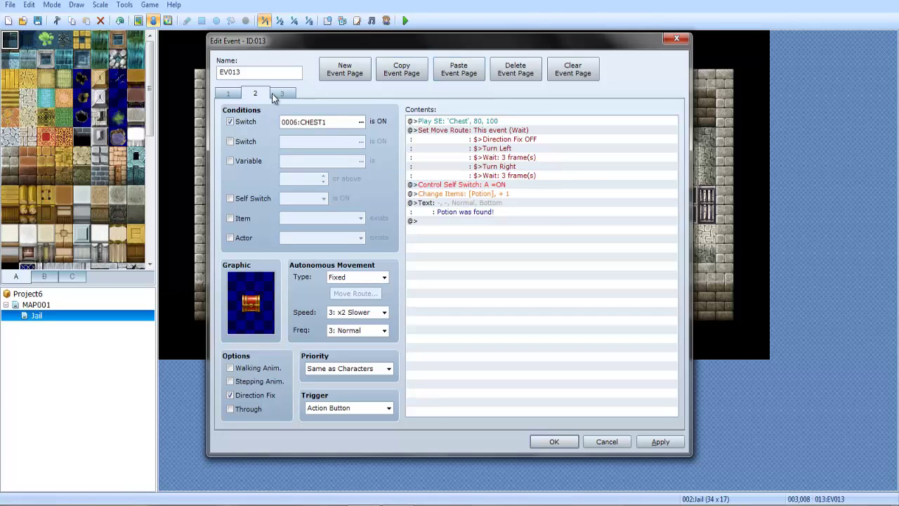
click(281, 94)
click(227, 94)
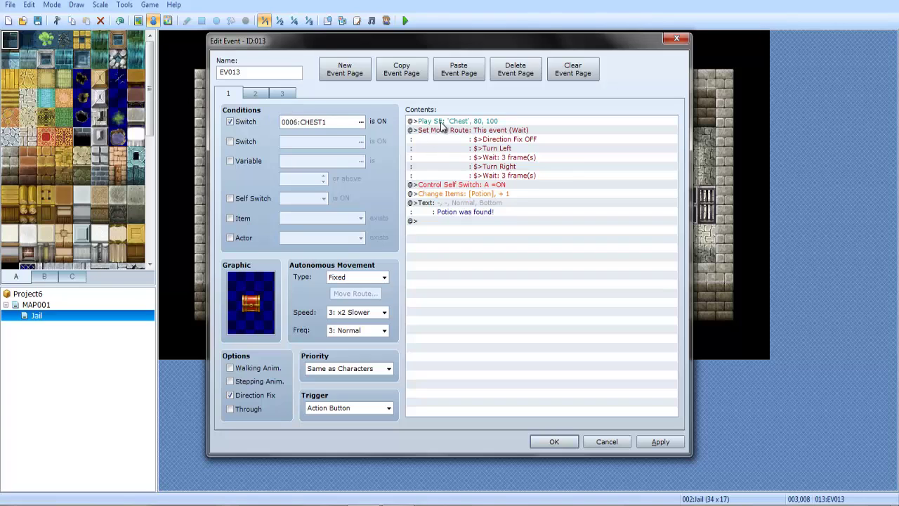
Remove the switch condition from the chest's first page and delete all of that page's commands
click(441, 122)
click(245, 123)
click(489, 122)
key(Delete)
key(Delete)
key(Delete)
key(Delete)
key(Delete)
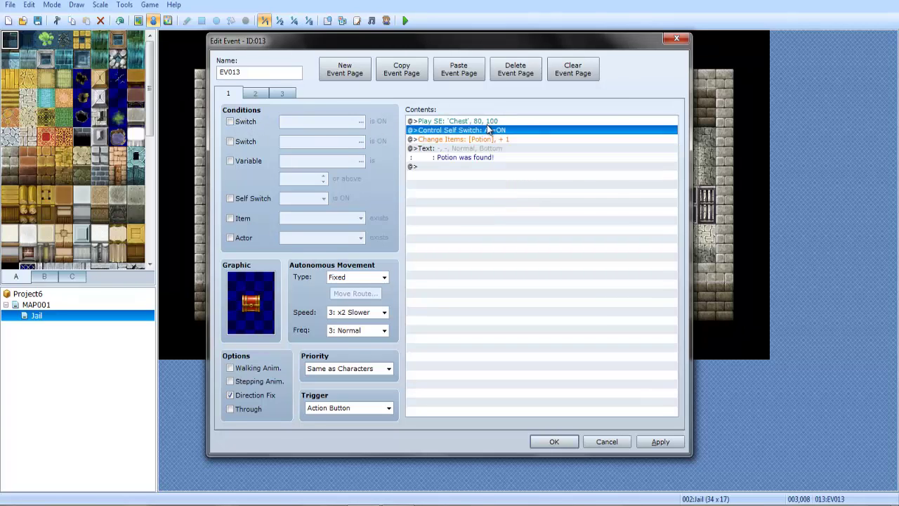
double_click(483, 124)
drag(535, 90, 665, 90)
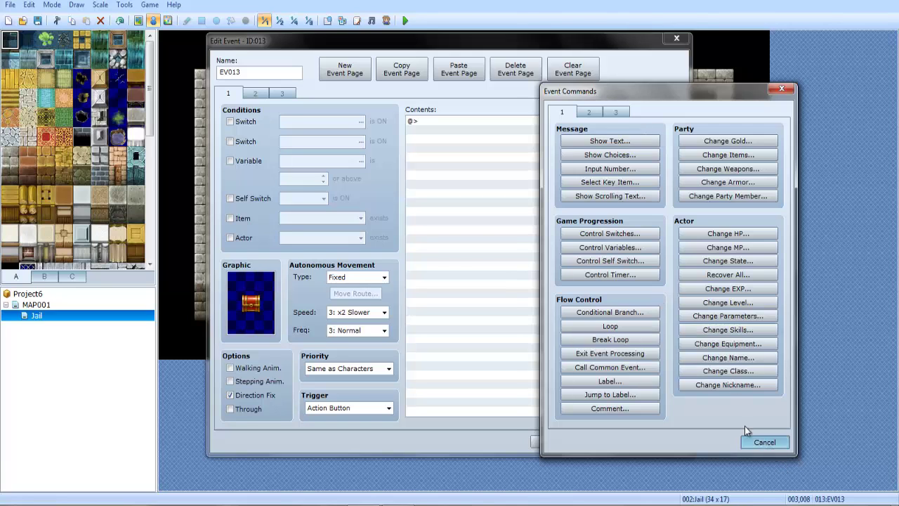
click(766, 443)
Review the conditions and commands on the chest event's three pages, and save the event
click(257, 95)
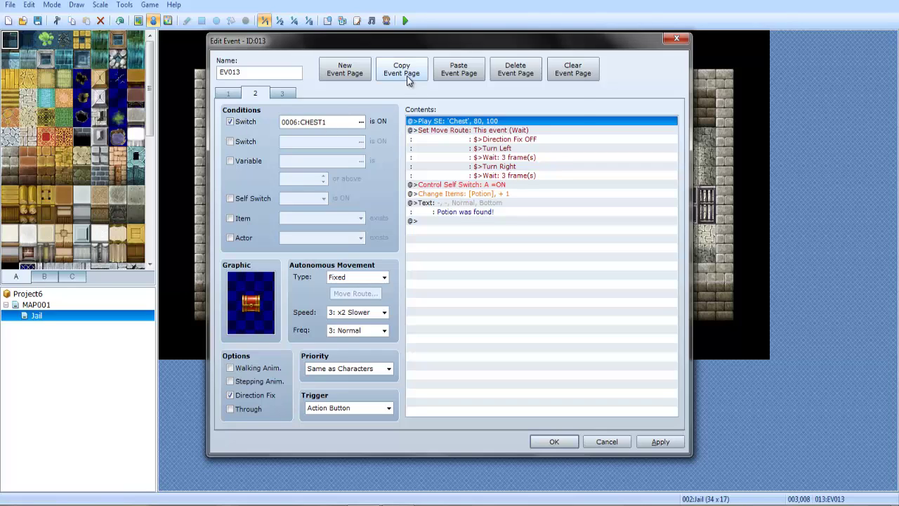
click(235, 95)
click(247, 96)
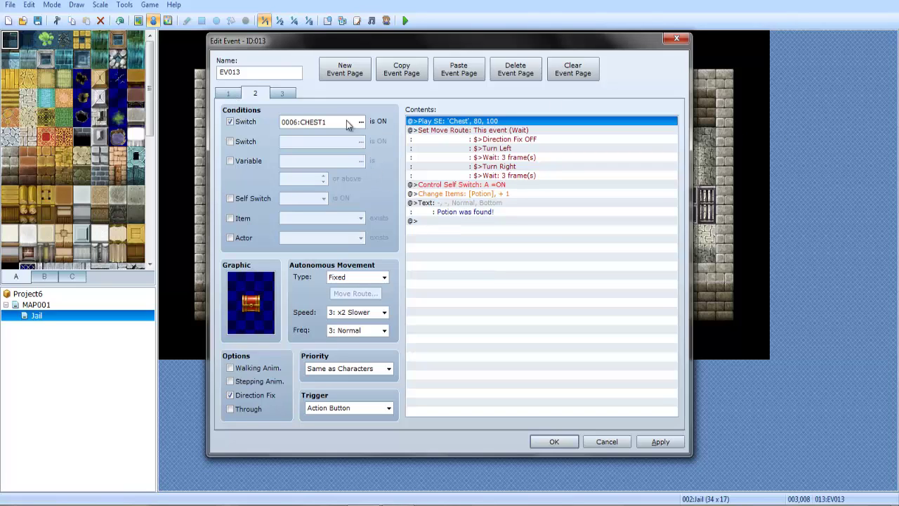
click(281, 94)
click(256, 93)
click(229, 93)
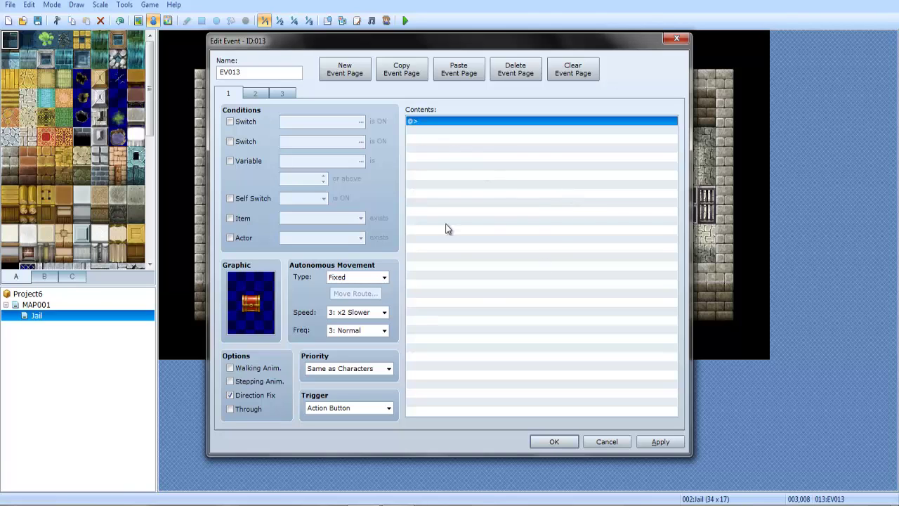
double_click(469, 146)
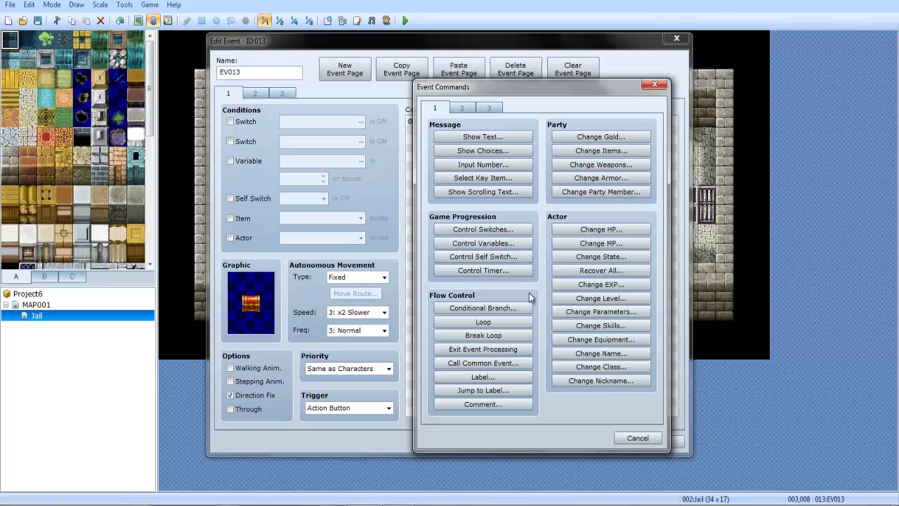
click(634, 439)
click(555, 440)
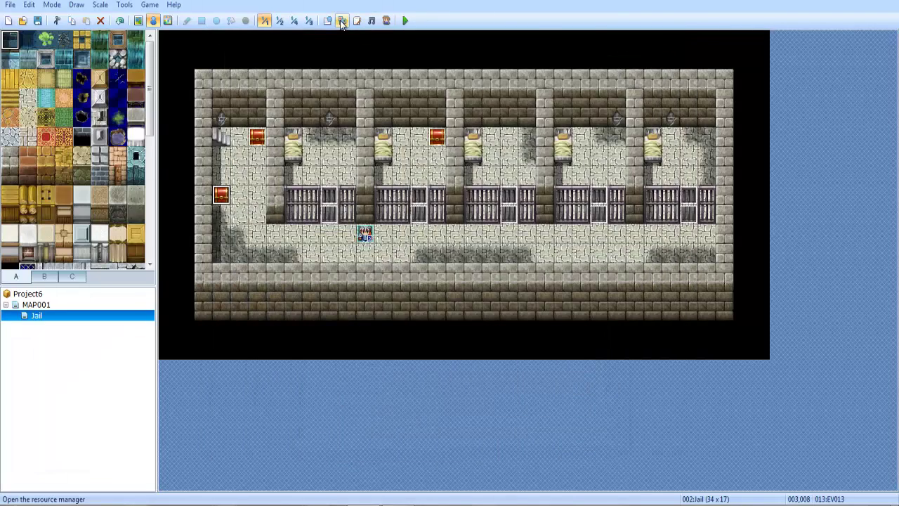
Add an 18th entry to the item database and name it Chest Key
click(333, 22)
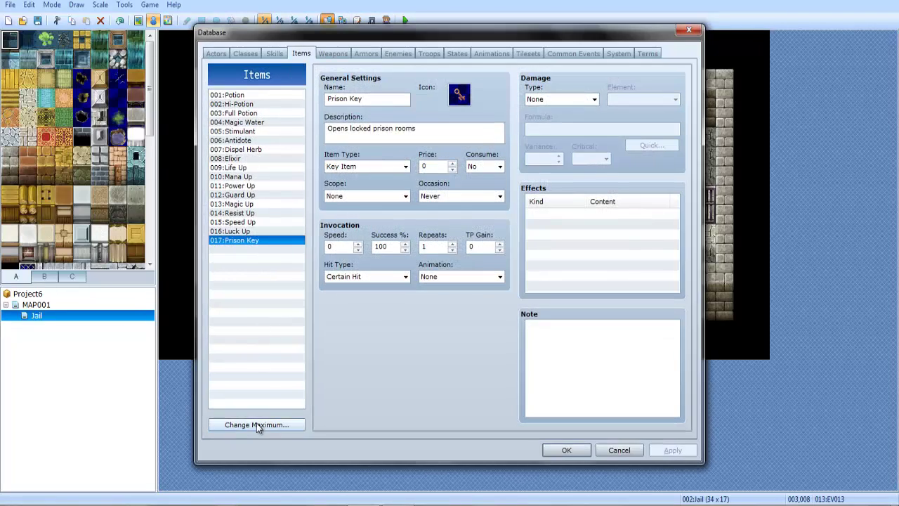
click(257, 427)
click(243, 428)
click(282, 422)
click(235, 249)
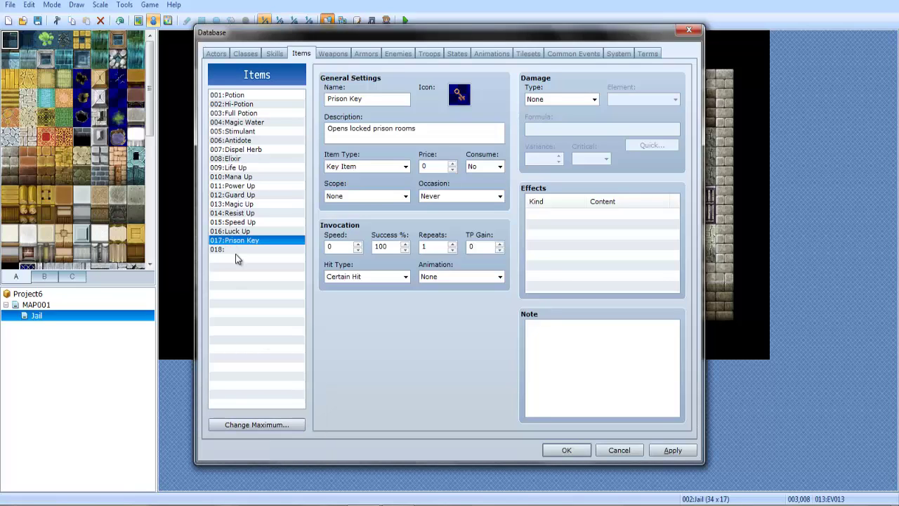
click(348, 100)
text(Chest Key)
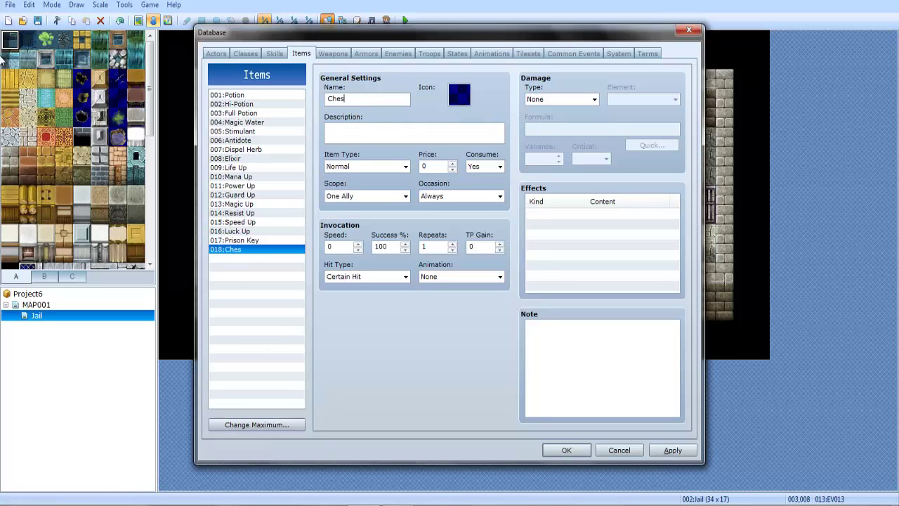
Set the Chest Key to a non-consumable Key Item with scope None and occasion Never
click(475, 169)
click(477, 185)
click(390, 167)
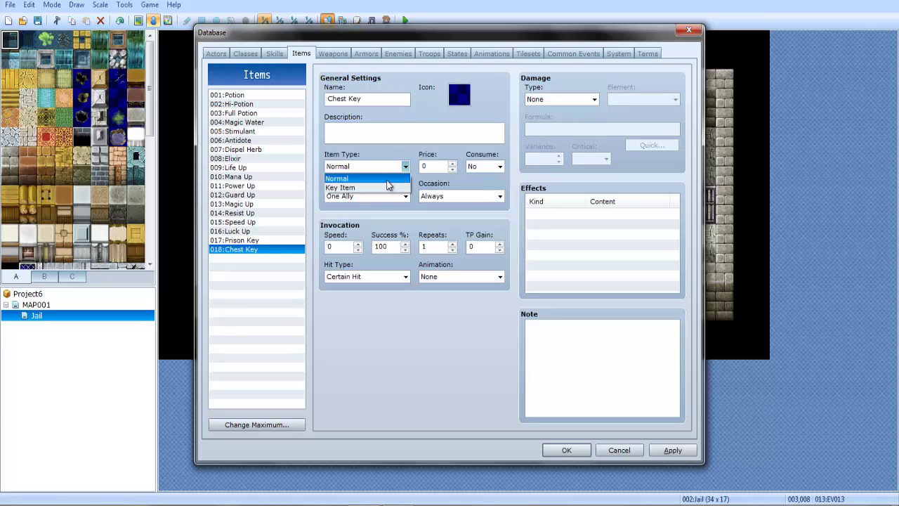
click(390, 175)
click(388, 169)
click(368, 184)
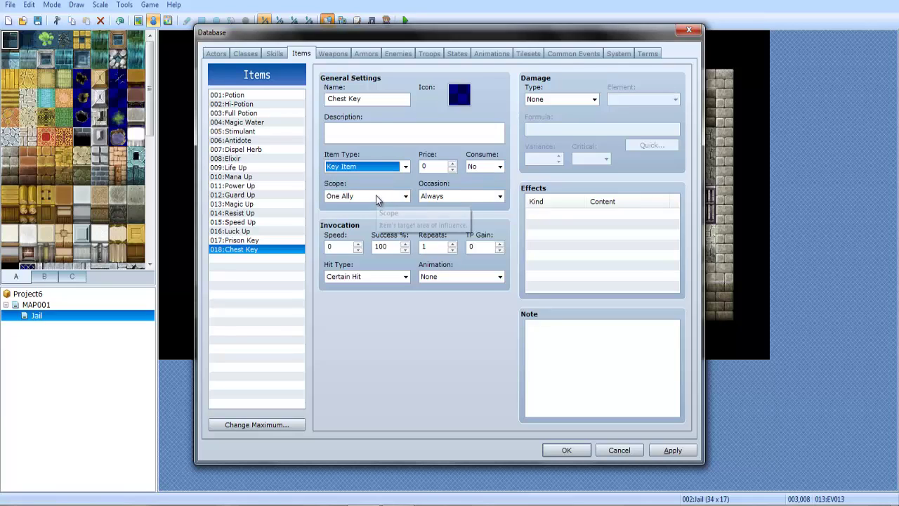
click(376, 198)
click(376, 198)
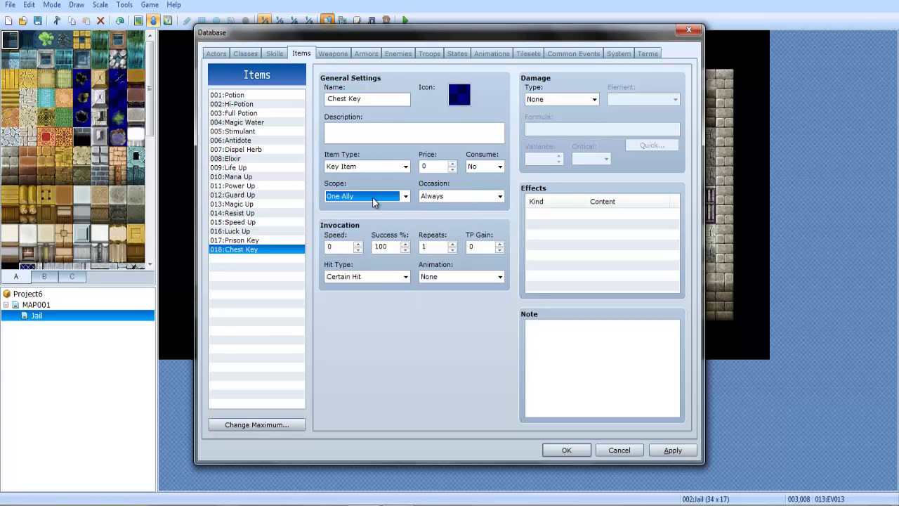
click(379, 198)
click(385, 209)
click(457, 196)
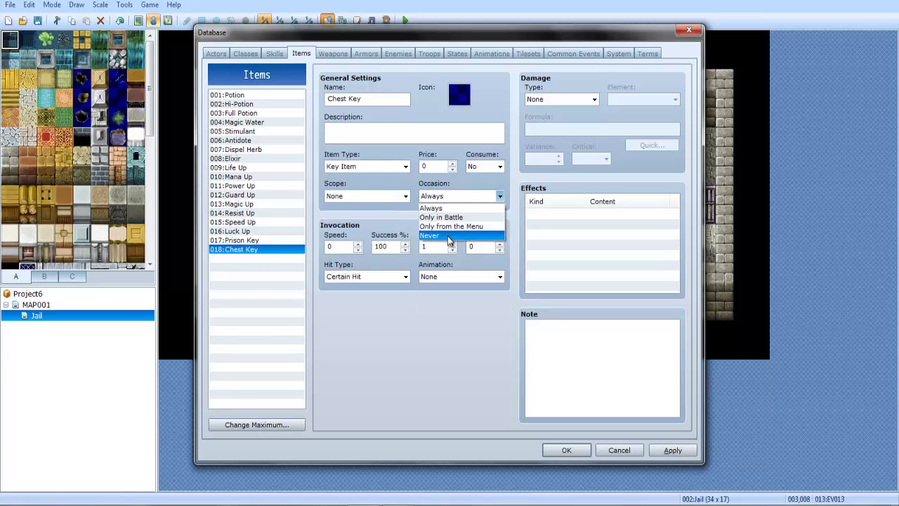
click(457, 237)
Give the Chest Key a key icon and the description "Opens le chest!", and save the database
double_click(459, 95)
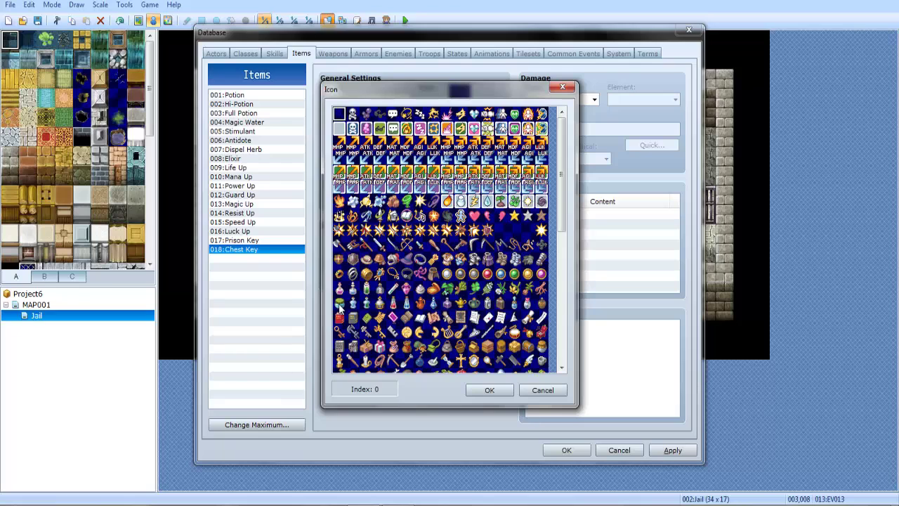
click(366, 293)
scroll(365, 291, down, 2)
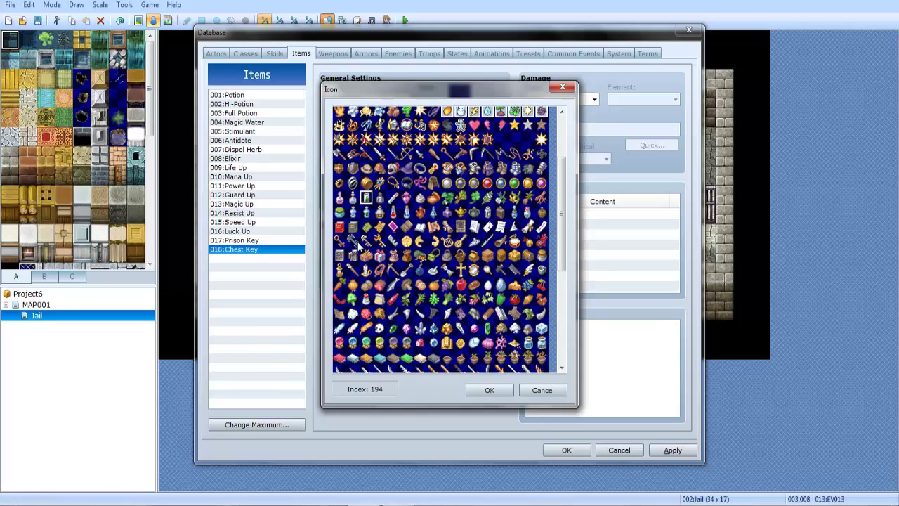
click(353, 241)
click(366, 254)
click(342, 242)
double_click(340, 243)
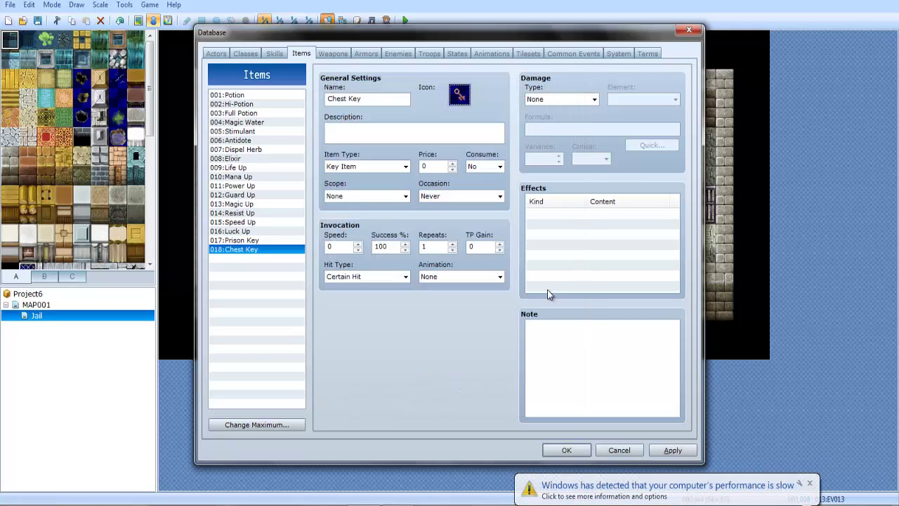
click(809, 484)
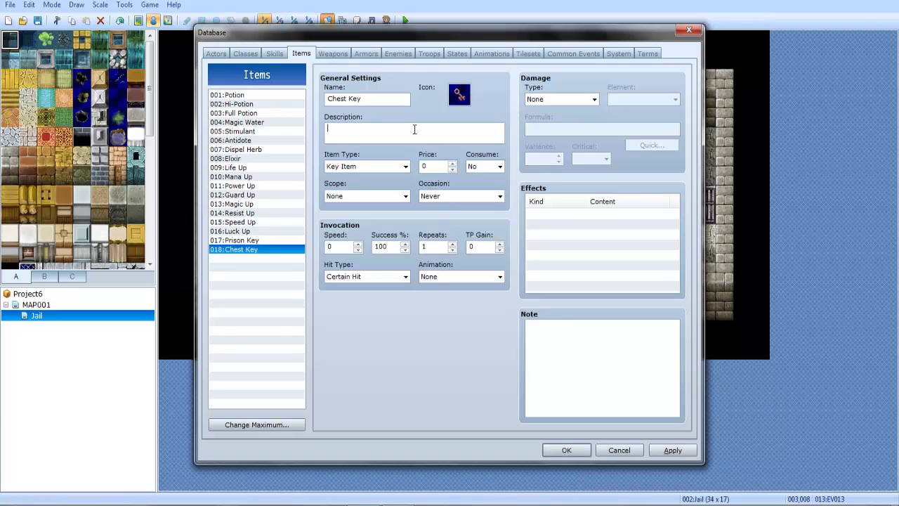
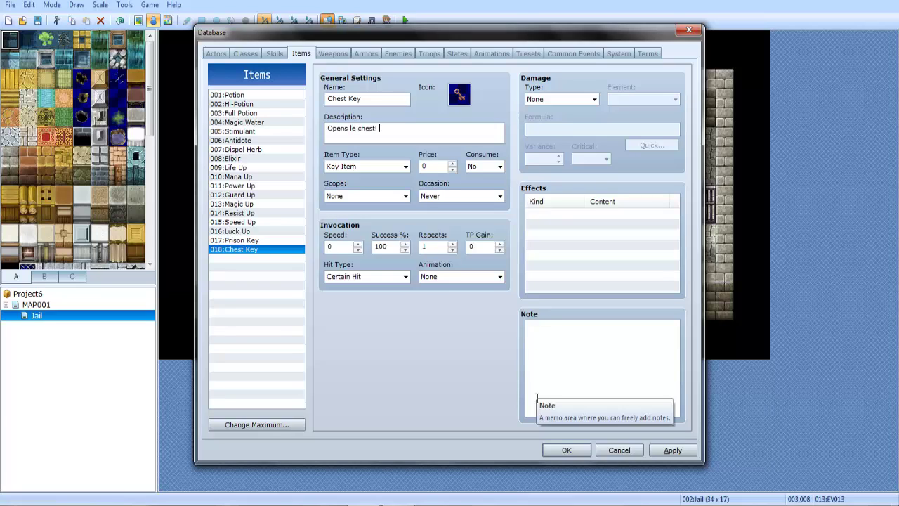
click(567, 449)
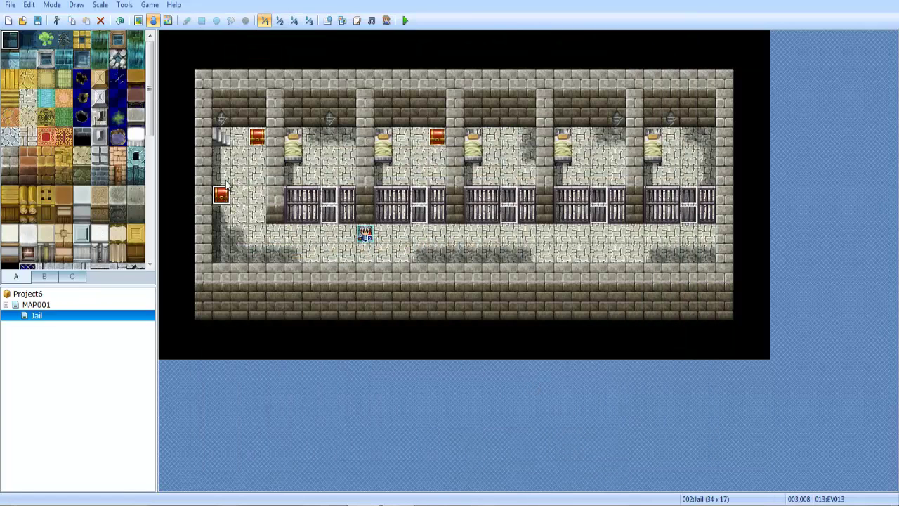
Place a quick treasure chest event containing the Chest Key beside the bed in the third cell
right_click(226, 242)
click(347, 249)
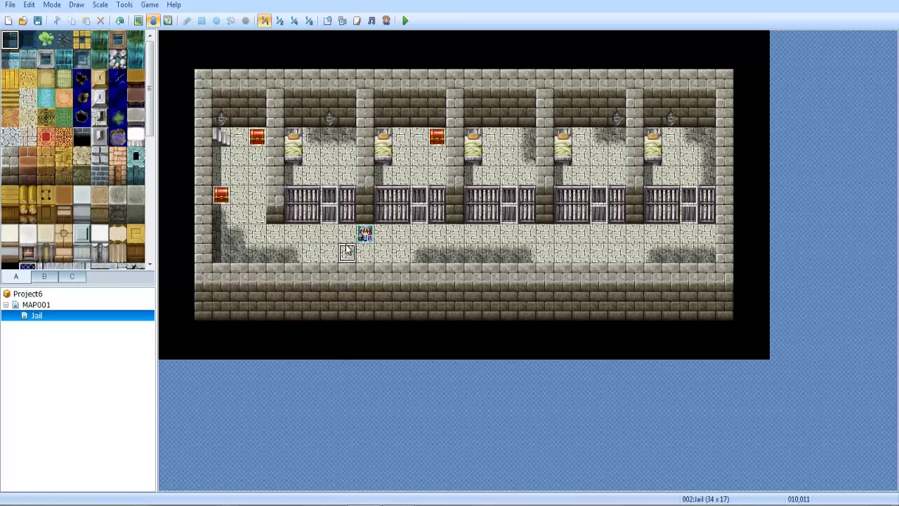
right_click(502, 131)
right_click(491, 135)
mouse_move(547, 225)
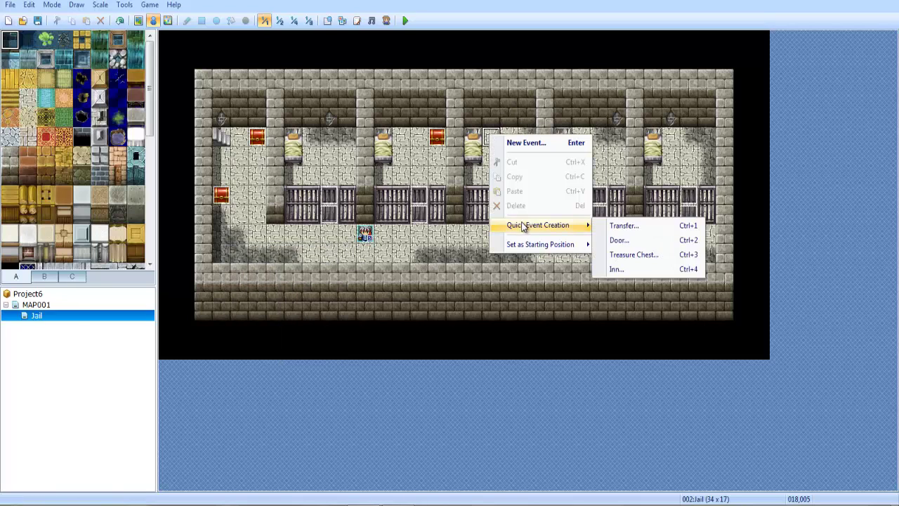
click(646, 254)
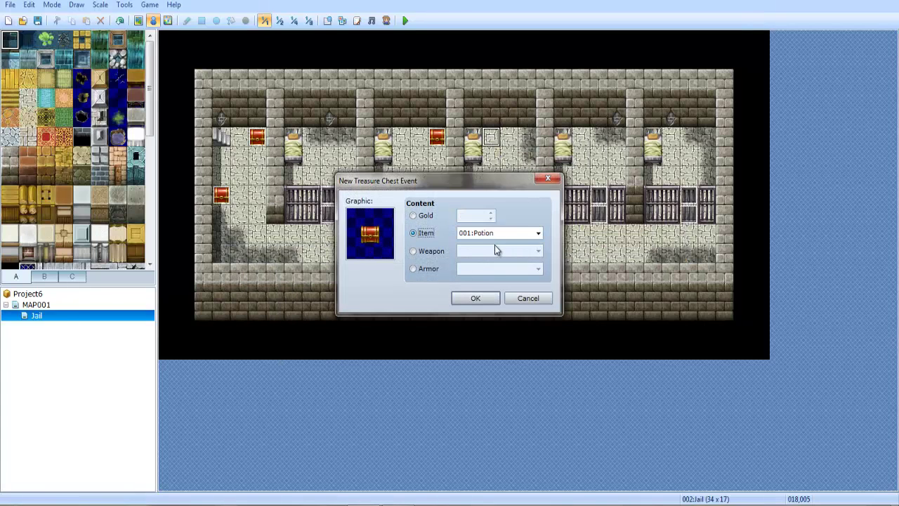
click(492, 235)
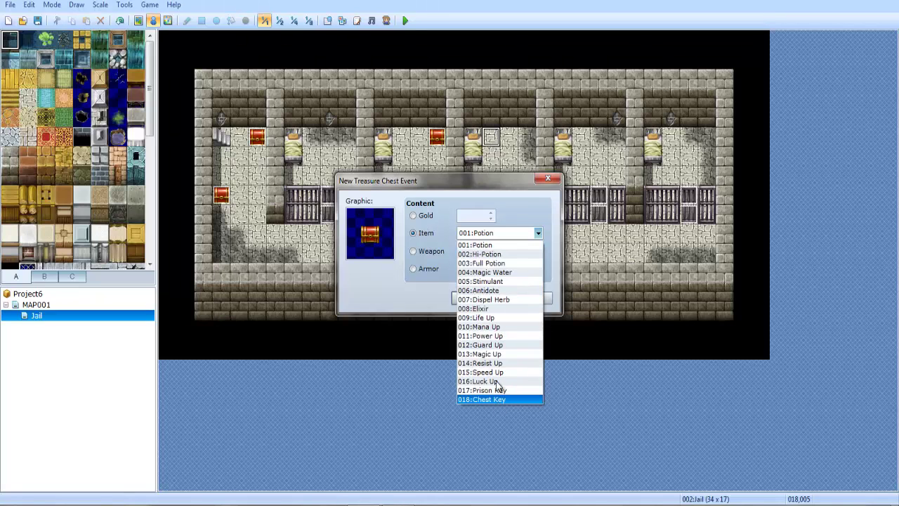
click(485, 454)
click(474, 298)
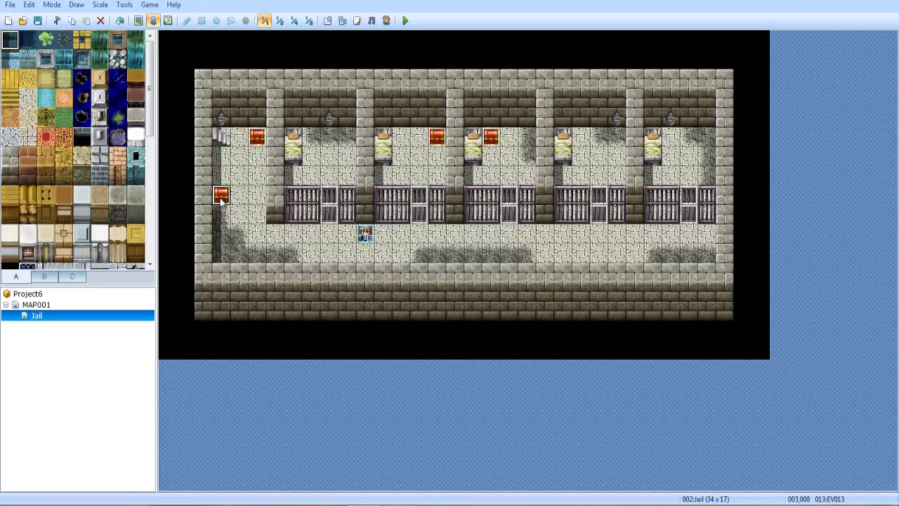
Add a conditional branch with an else branch to the first page of the west-wall chest event, checking that switch 0006:CHEST1 is ON
double_click(492, 136)
double_click(454, 121)
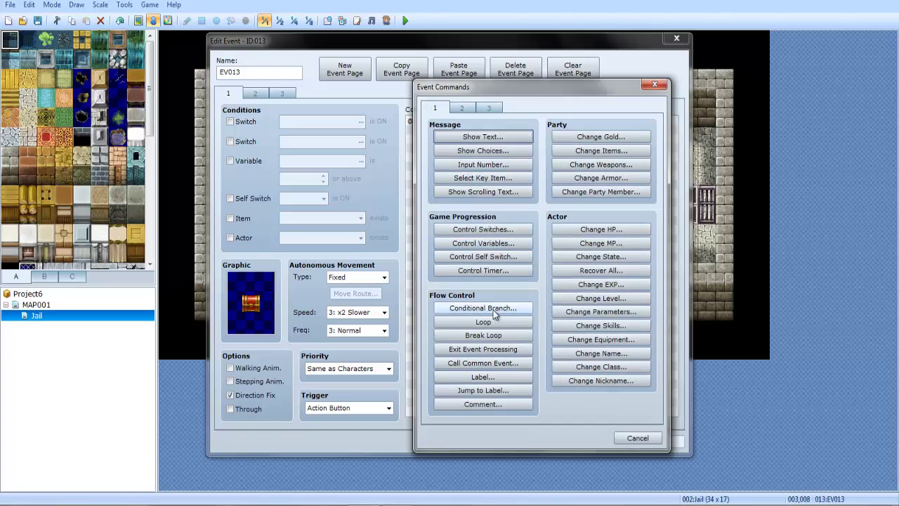
click(485, 306)
click(507, 196)
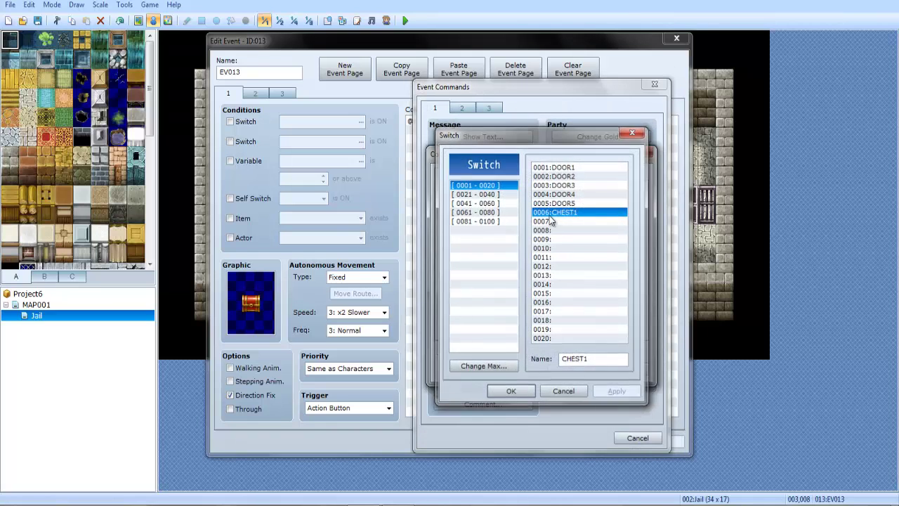
double_click(561, 208)
click(571, 370)
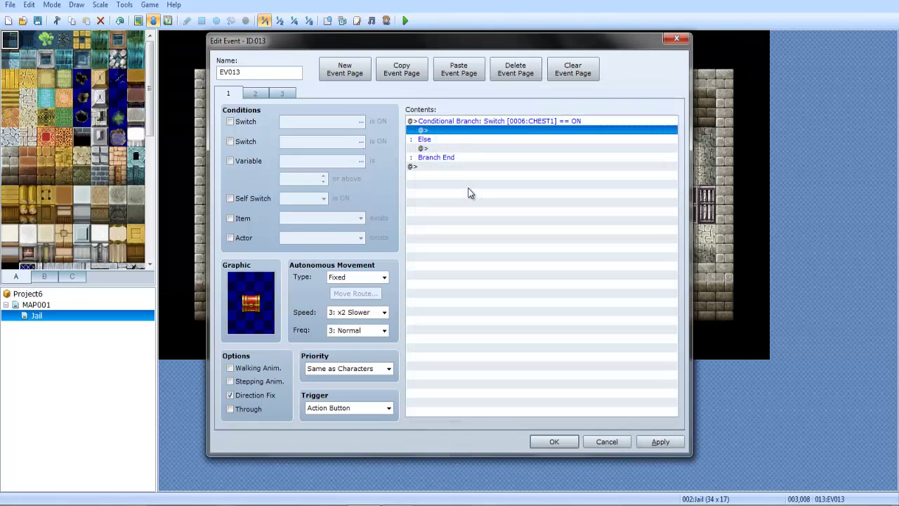
Insert the message "You used the chest key!" inside the CHEST1 ON branch
double_click(459, 131)
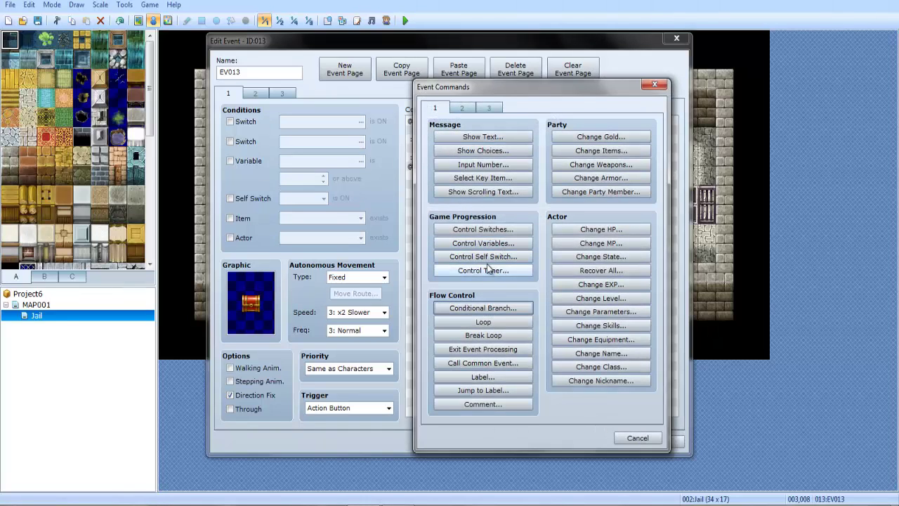
click(483, 137)
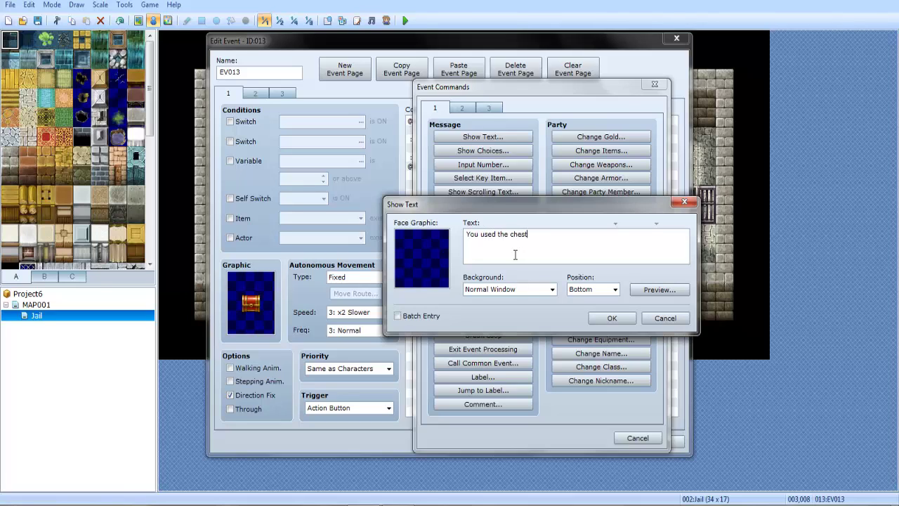
text(You used the chest key!)
click(611, 318)
Add a Change Items command after the message that decreases the Chest Key by 1
double_click(483, 151)
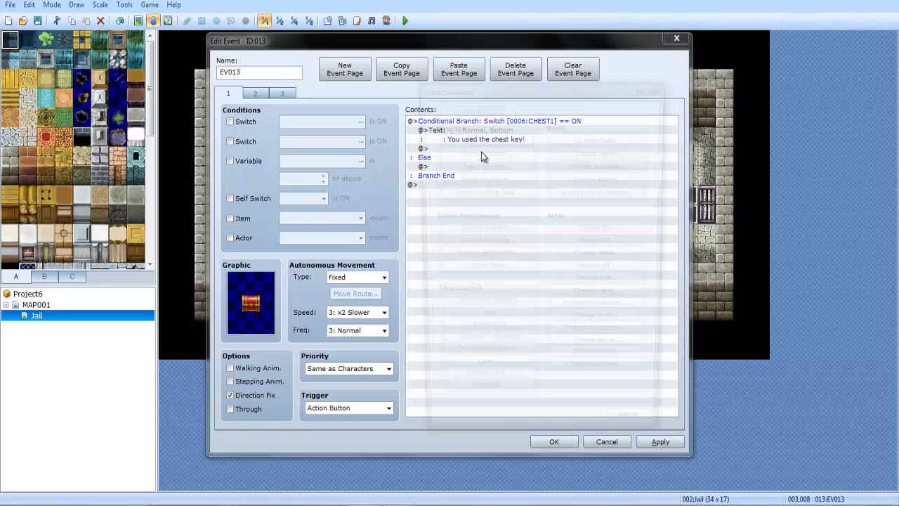
click(601, 150)
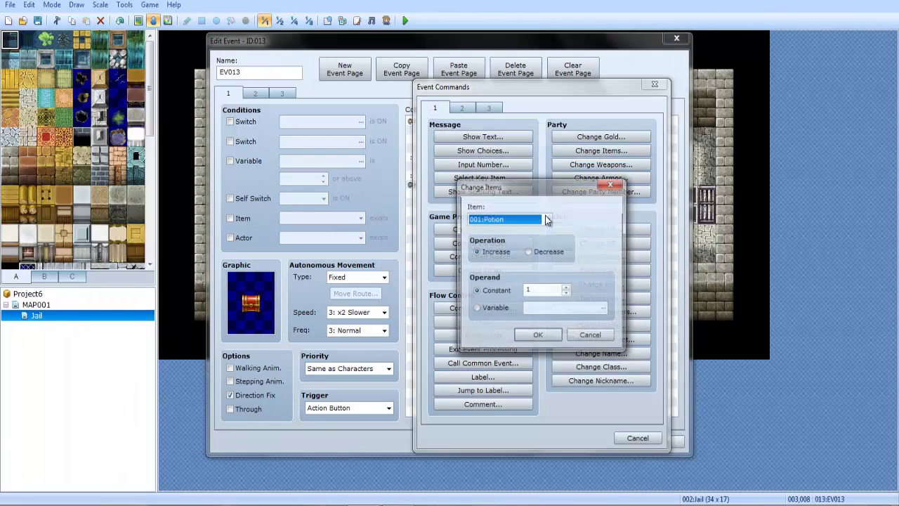
click(541, 218)
click(506, 385)
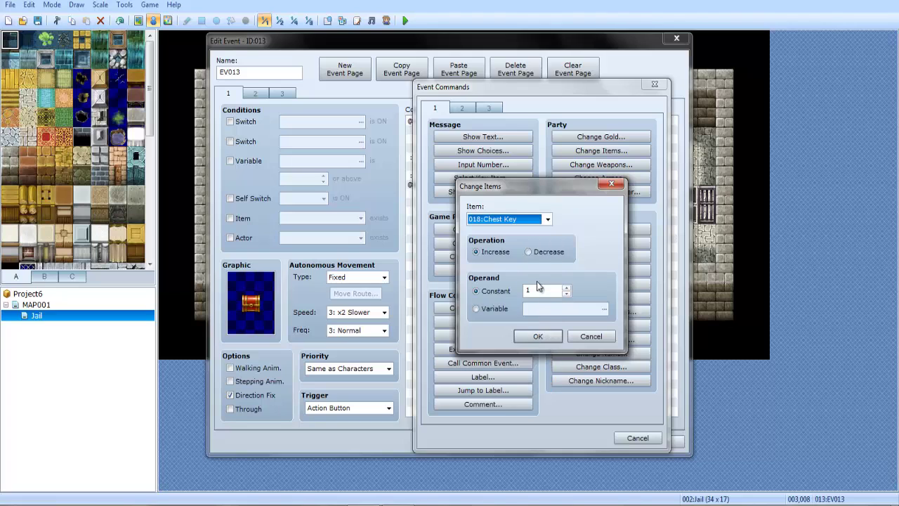
click(547, 252)
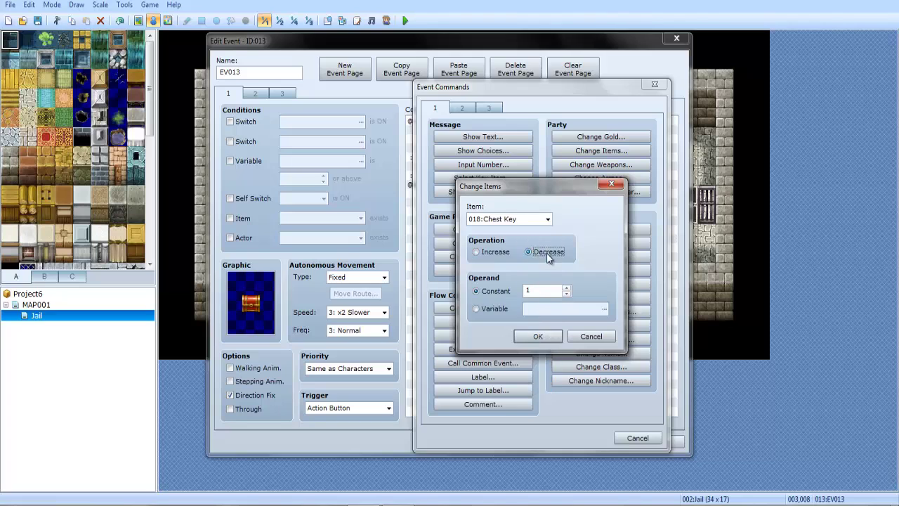
click(538, 336)
Add a Control Switches command below the Chest Key removal that turns 0006:CHEST1 ON
double_click(469, 156)
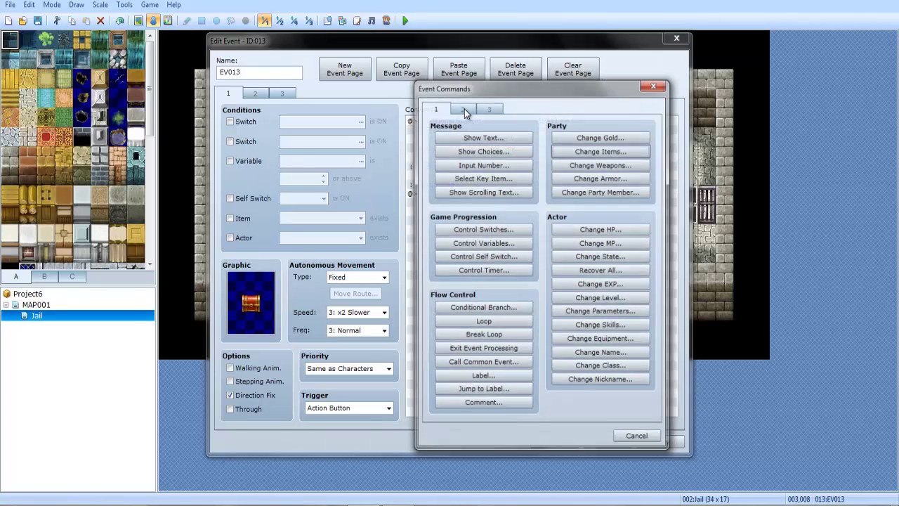
click(496, 231)
click(576, 241)
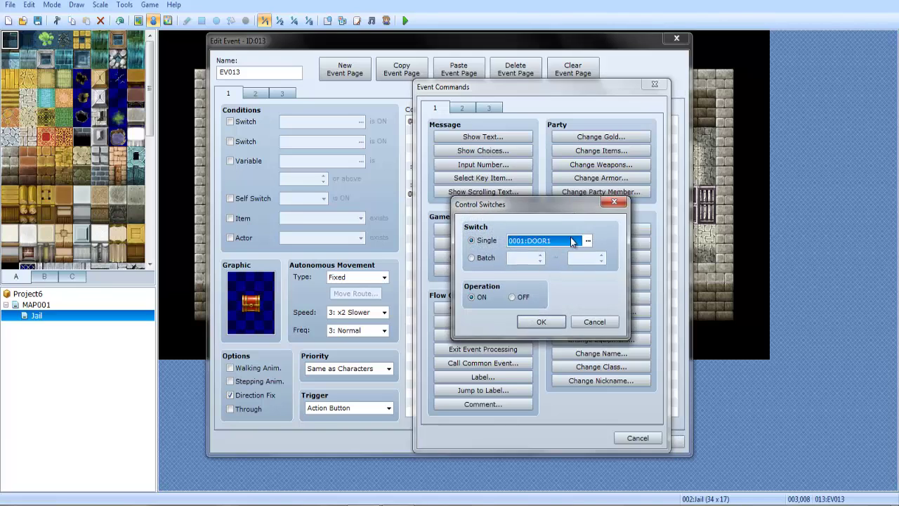
click(485, 196)
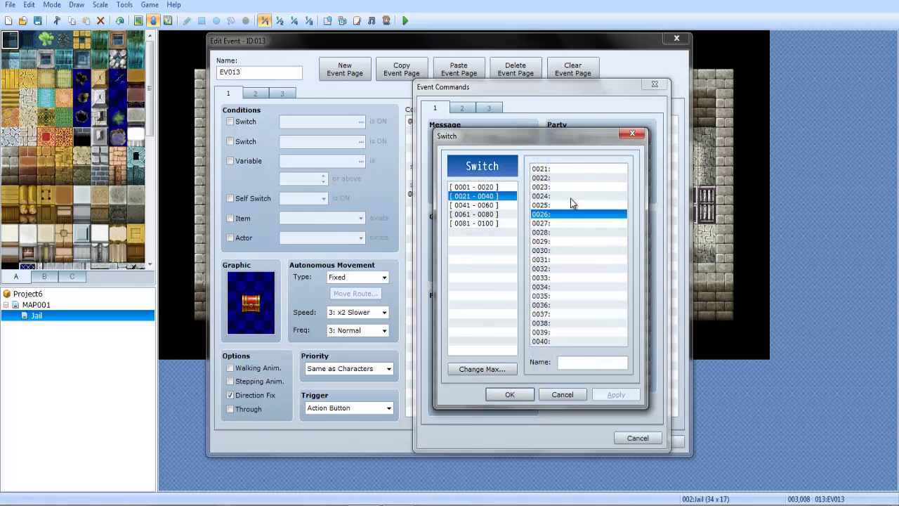
click(483, 187)
click(485, 196)
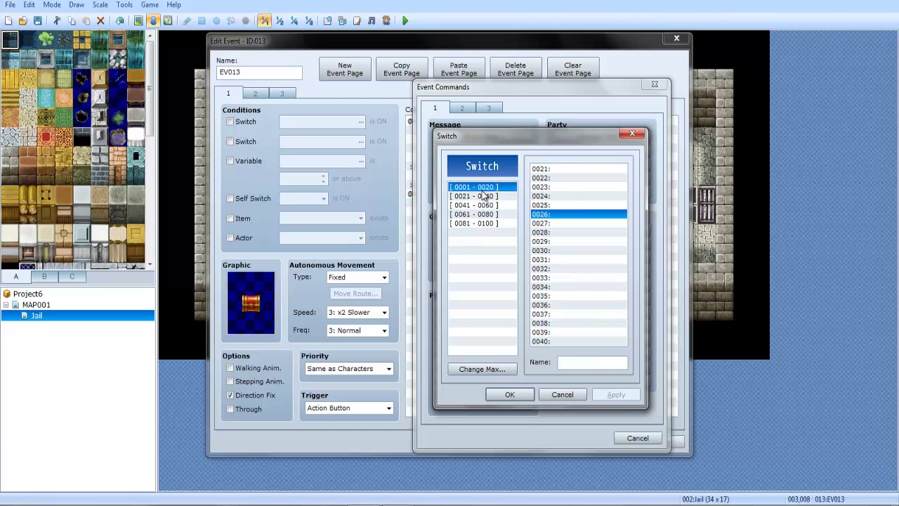
click(484, 187)
double_click(571, 214)
key(Return)
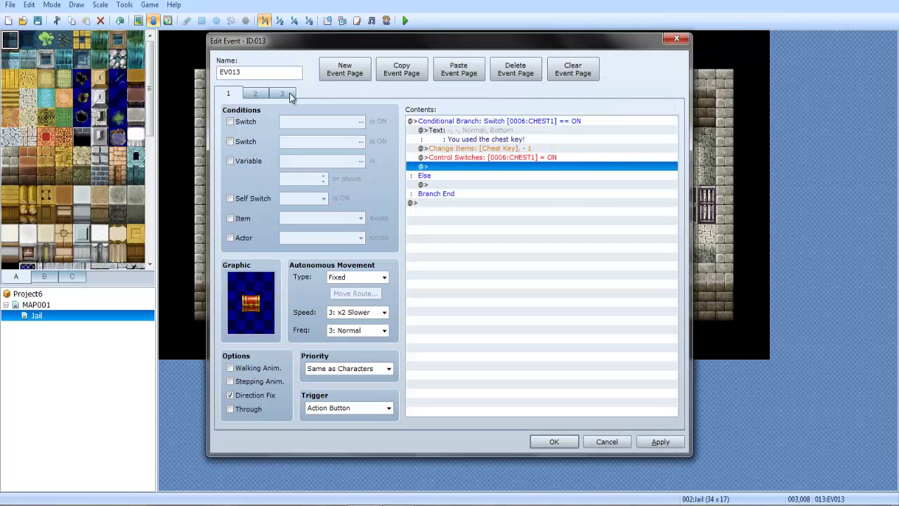
Move all chest-opening and Potion commands from the event's second page to the end of the CHEST1 ON branch on page 1
click(255, 95)
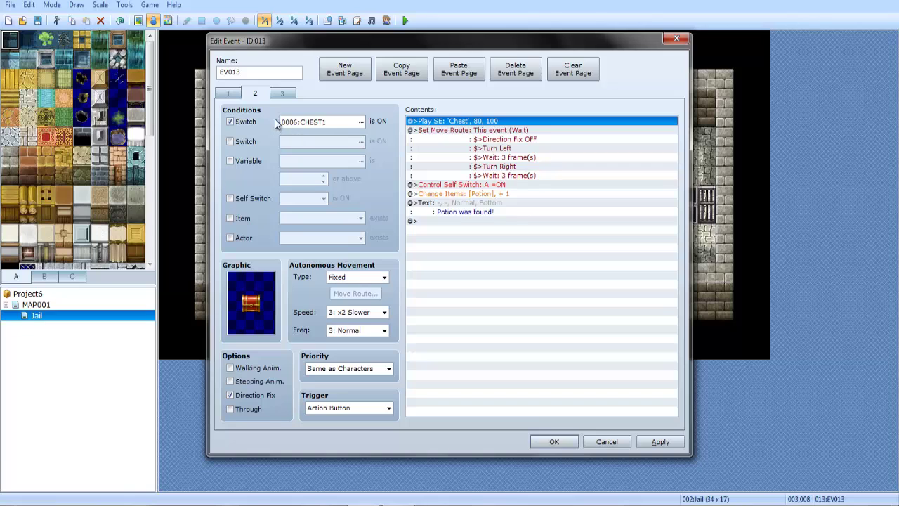
drag(466, 184, 462, 212)
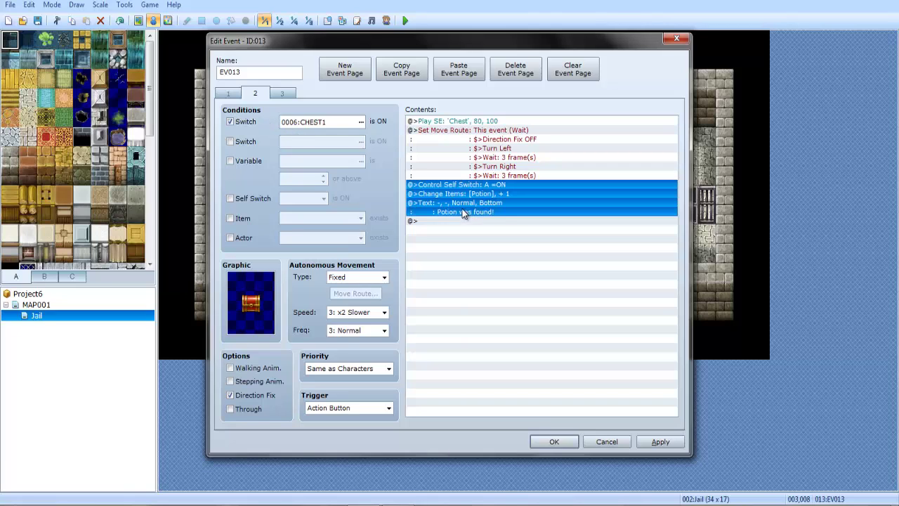
click(464, 122)
shift+click(466, 202)
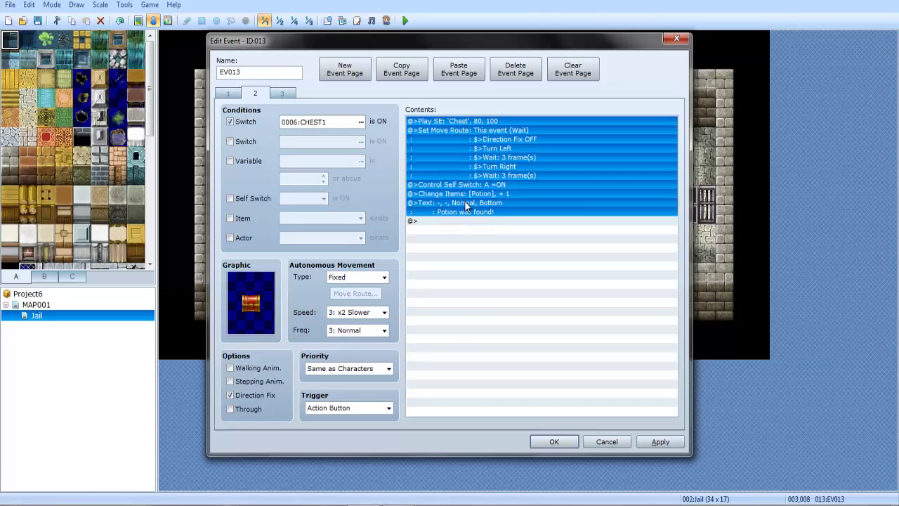
right_click(475, 135)
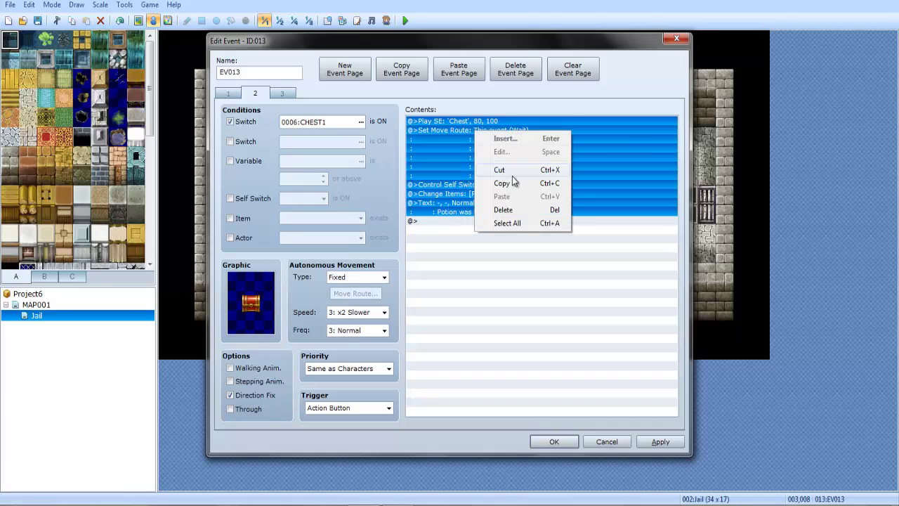
click(497, 170)
click(227, 92)
click(465, 166)
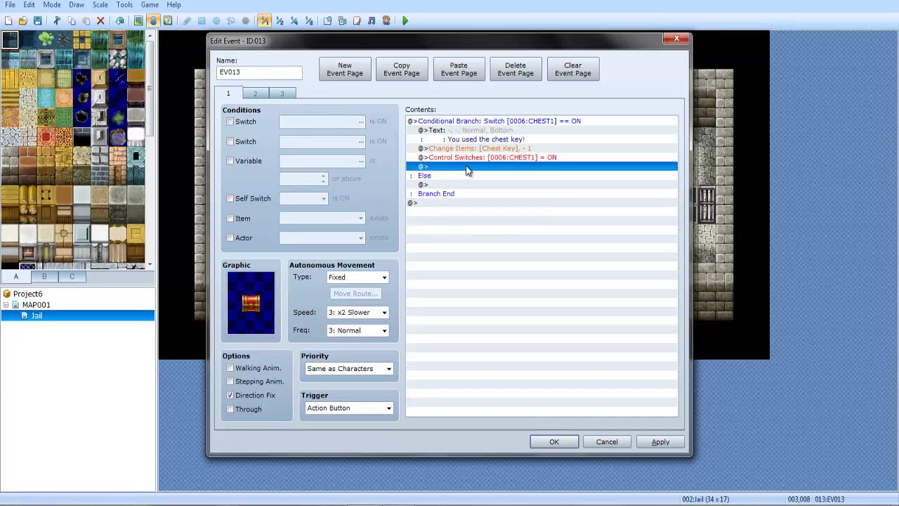
right_click(466, 165)
click(493, 230)
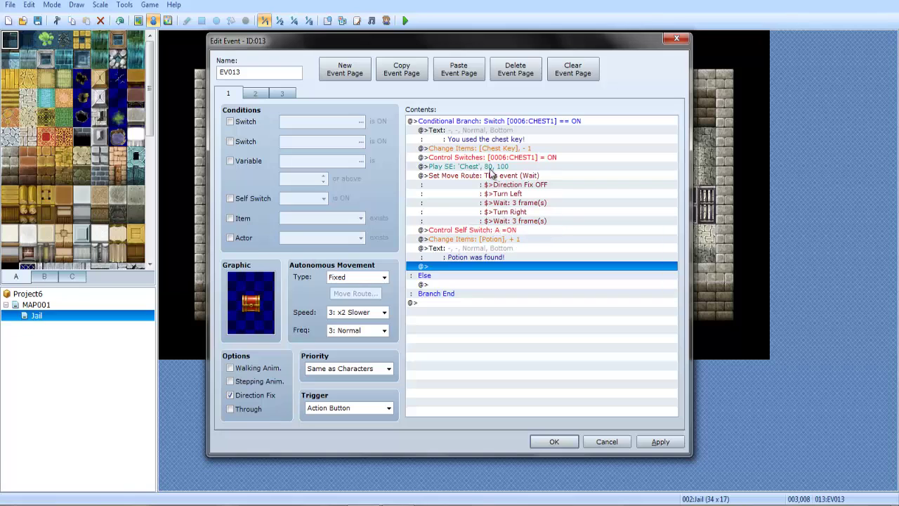
Move the Play SE 'Chest' command to the start of the branch, above the chest key message
right_click(466, 168)
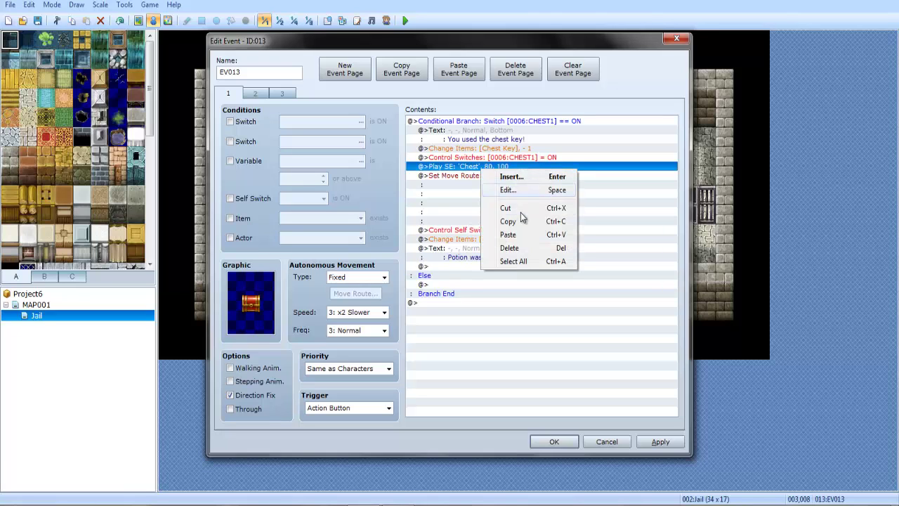
click(504, 207)
click(483, 130)
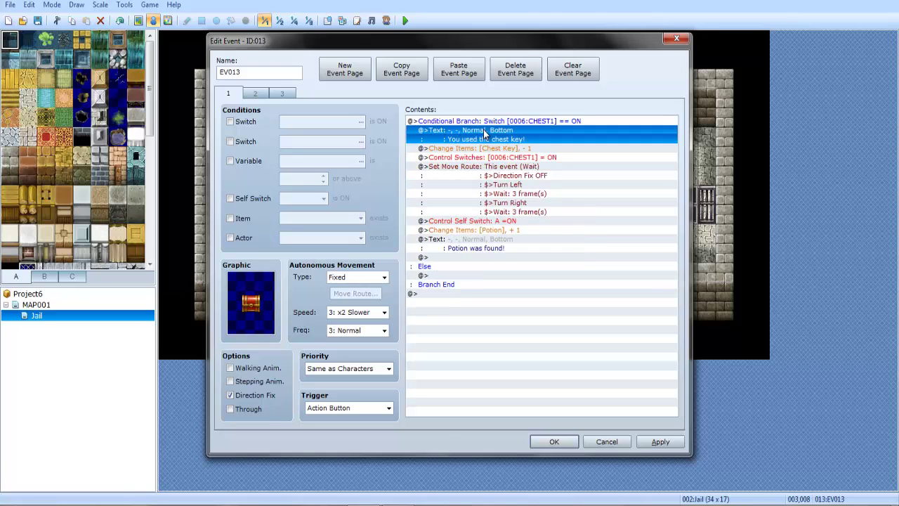
text(@>Play SE: 'Chest', 80, 100)
Delete the emptied second page with the CHEST1 condition, and save the chest event
click(260, 97)
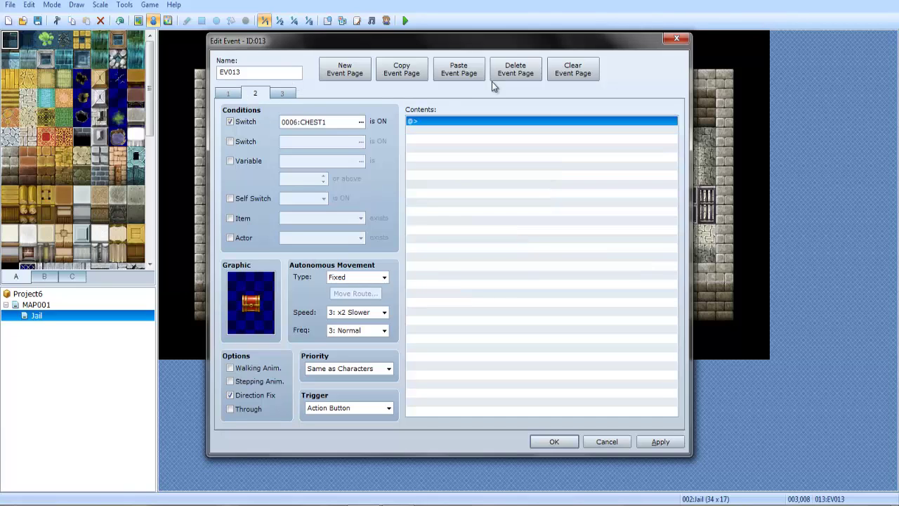
click(520, 80)
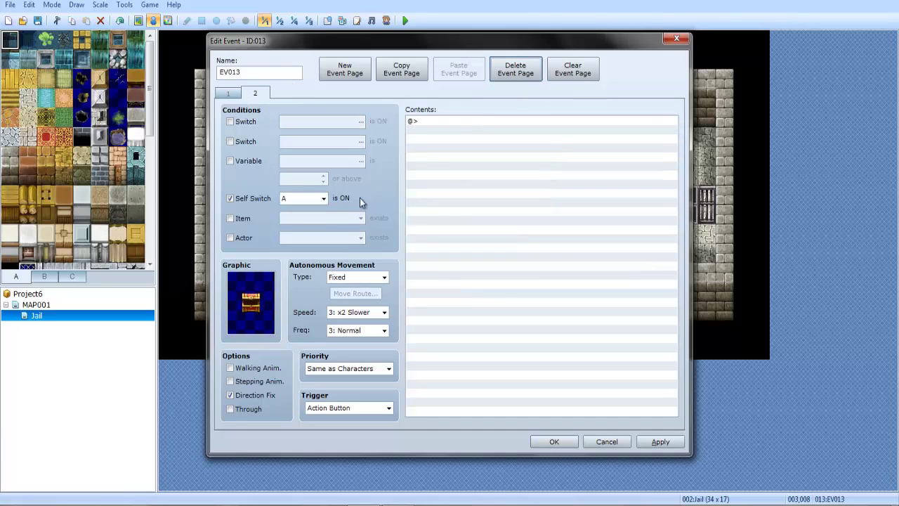
click(227, 93)
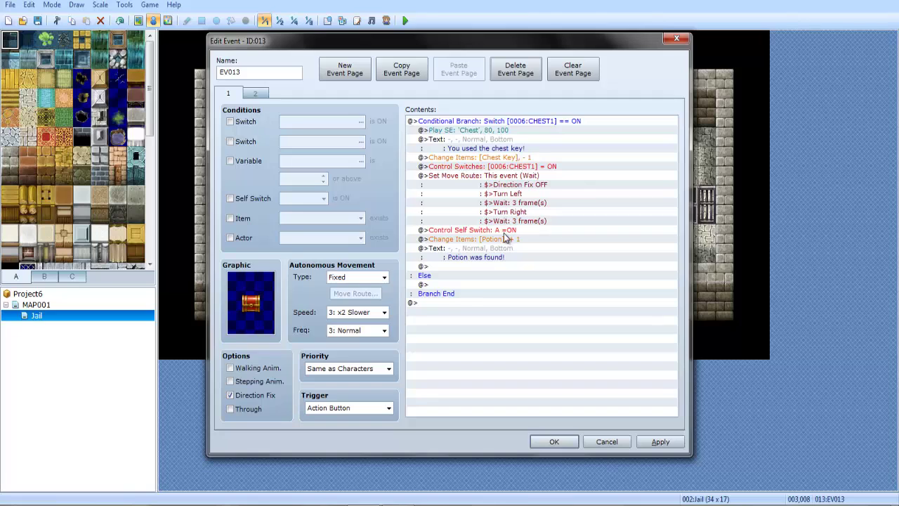
click(456, 284)
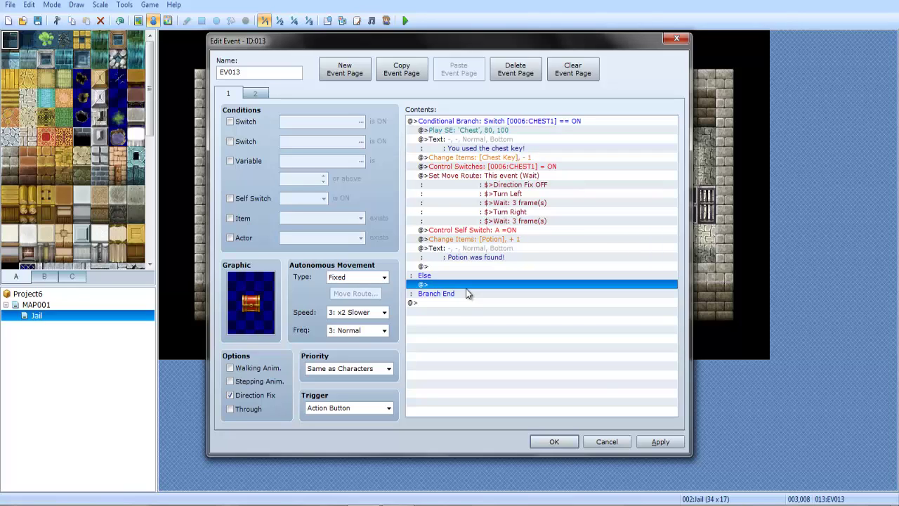
key(Down)
key(Down)
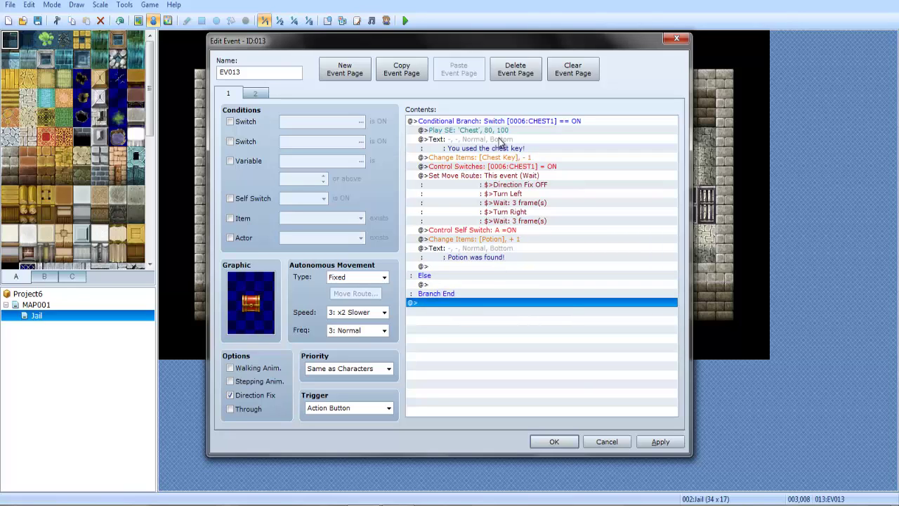
click(492, 175)
click(482, 276)
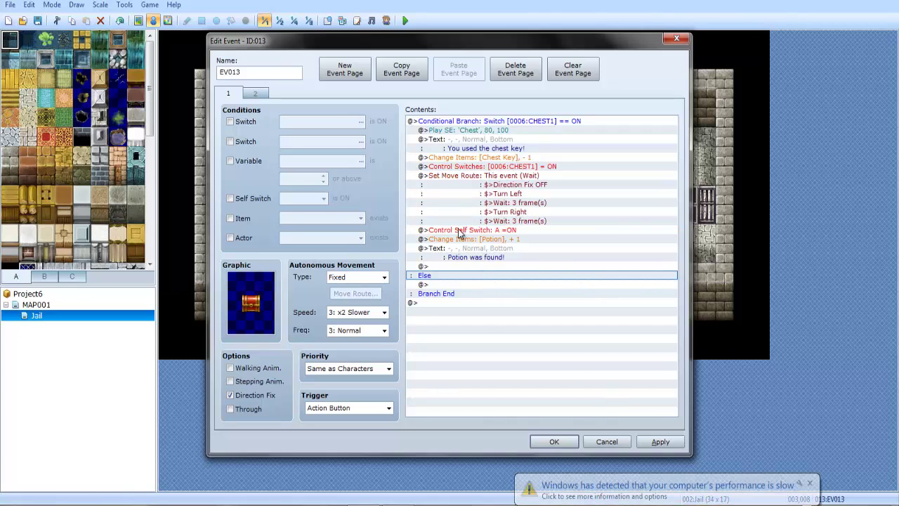
click(555, 442)
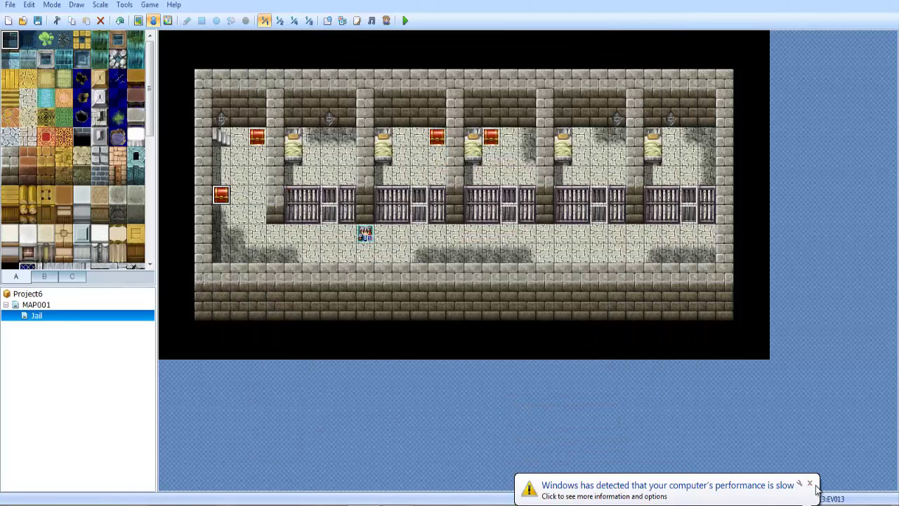
Dismiss the performance notification, save the changes to Project6 and start a new game in a playtest
click(810, 485)
click(405, 21)
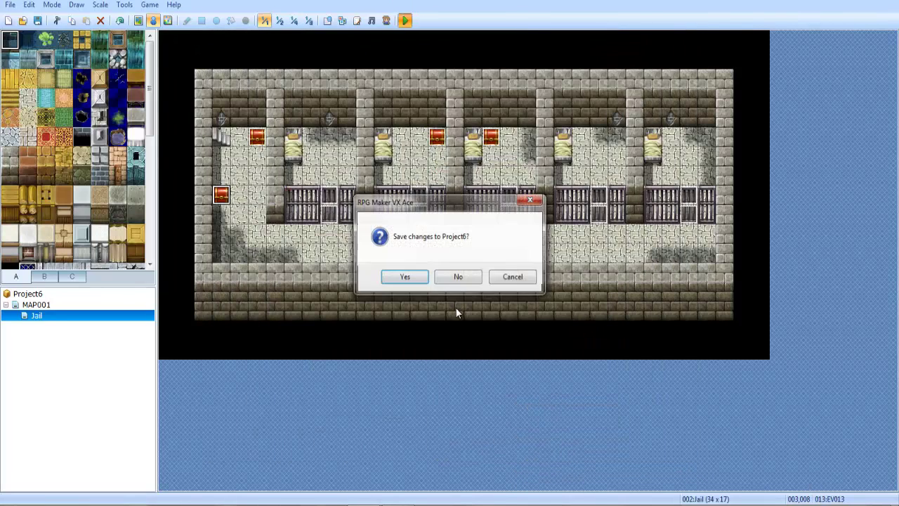
click(416, 273)
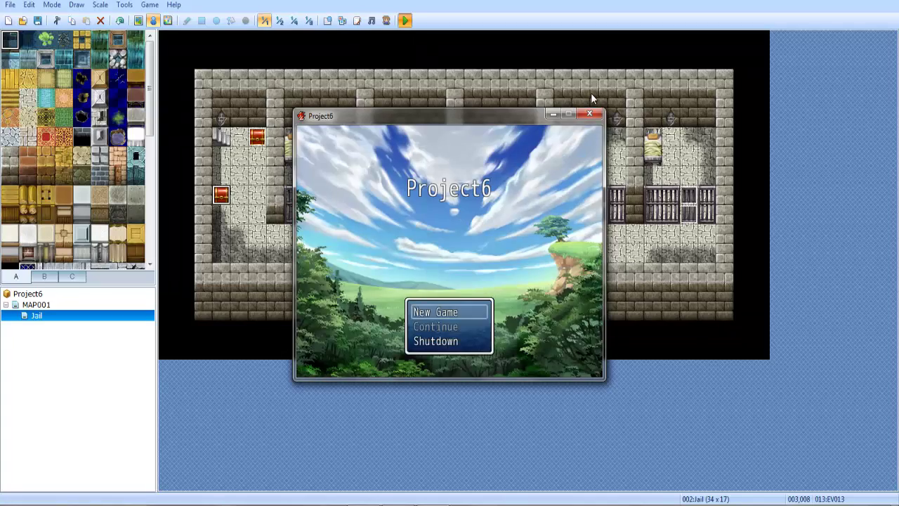
key(Return)
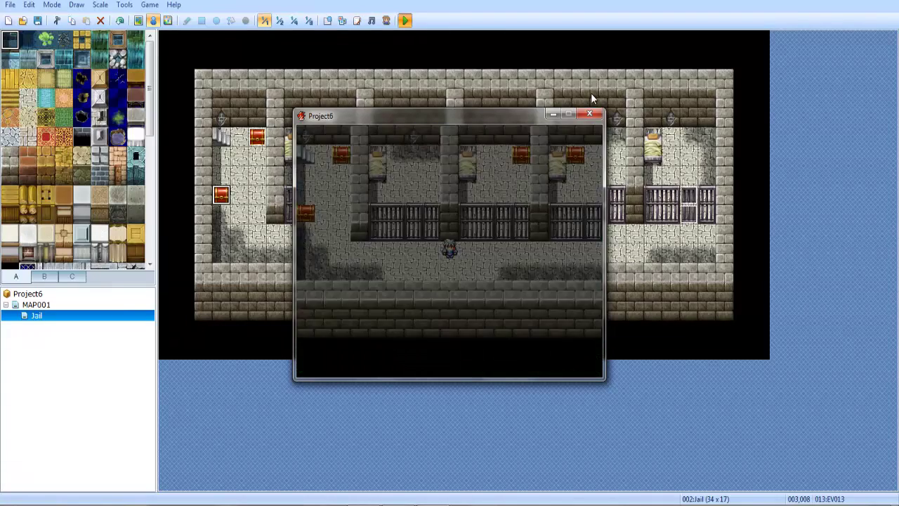
Walk the character to the locked chest at the west wall and back to the corridor, and close the playtest
key(Down)
key(Left)
key(Up)
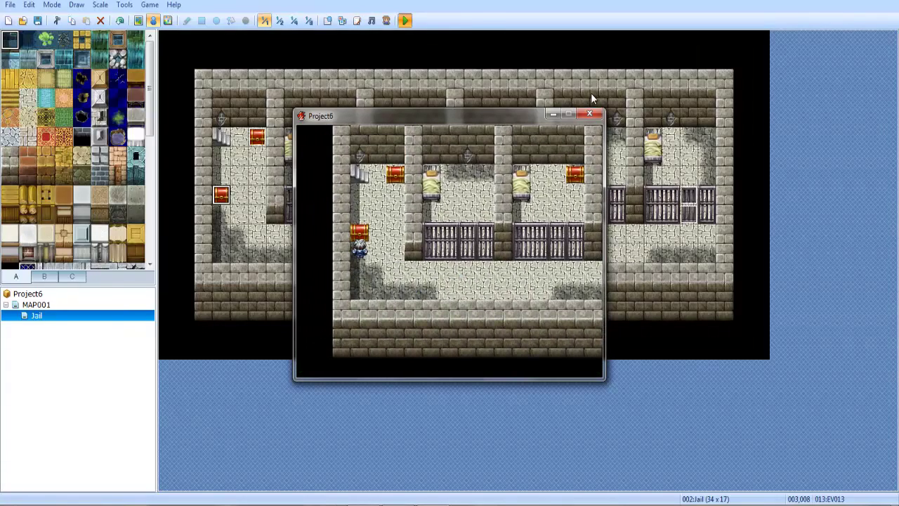
key(Right)
key(Down)
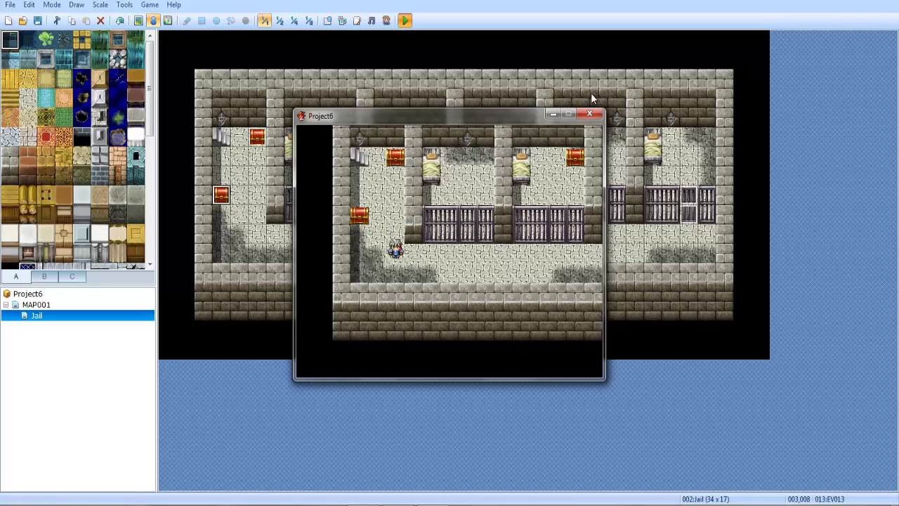
key(Right)
click(590, 114)
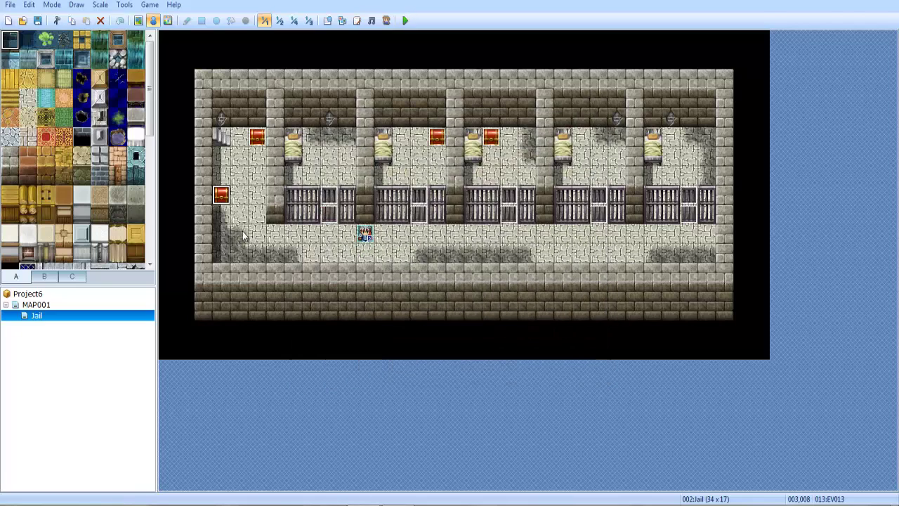
Add the text message "Y U NO HAS KEY? D:" to the Else branch of the west wall chest's event, and save the event
double_click(222, 195)
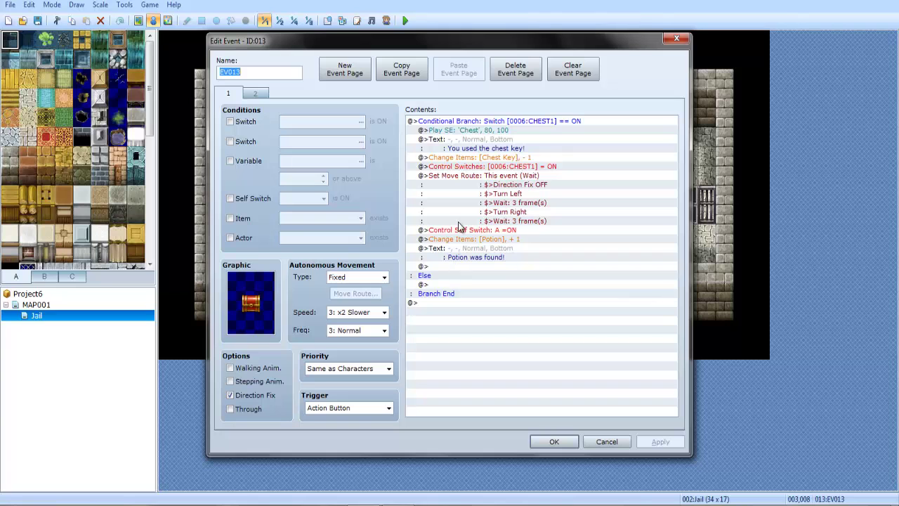
double_click(452, 284)
click(482, 149)
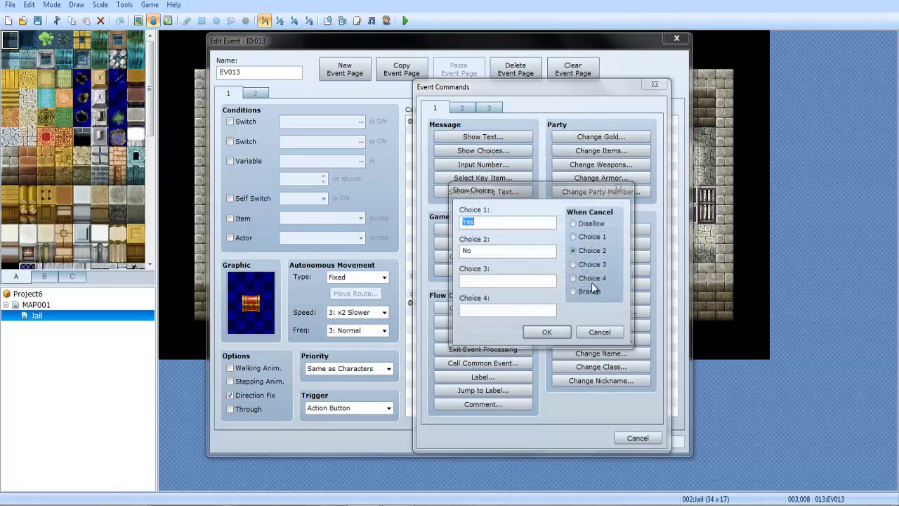
click(597, 332)
click(483, 136)
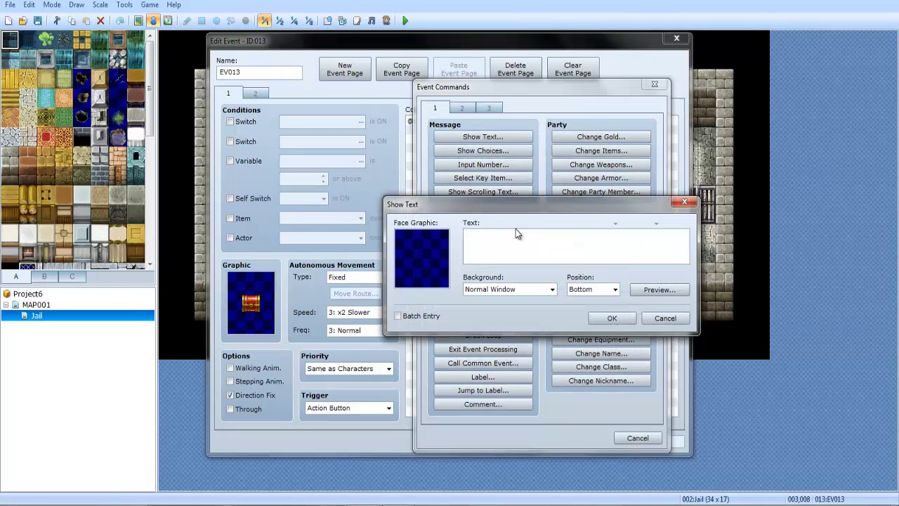
text(Y U NO HAS KEY? D:)
click(611, 318)
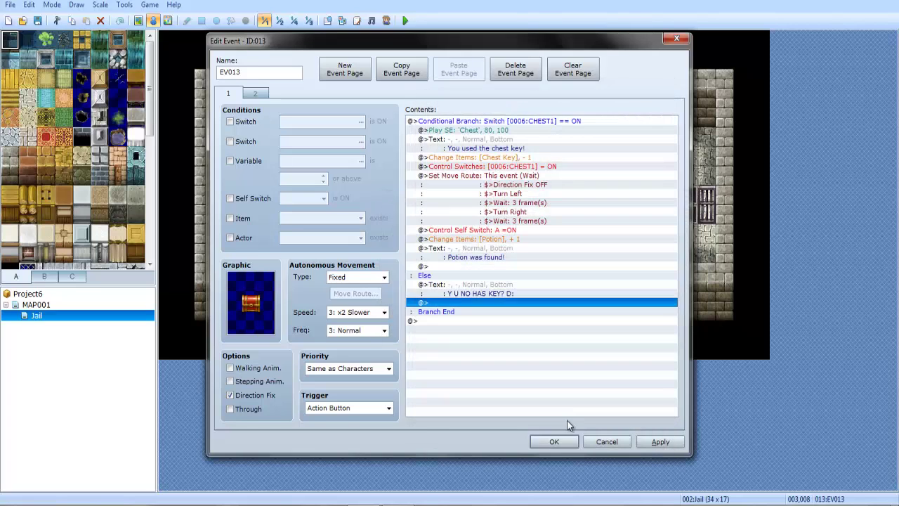
click(541, 440)
Save the changes to Project6 and start a new game in a playtest
click(405, 21)
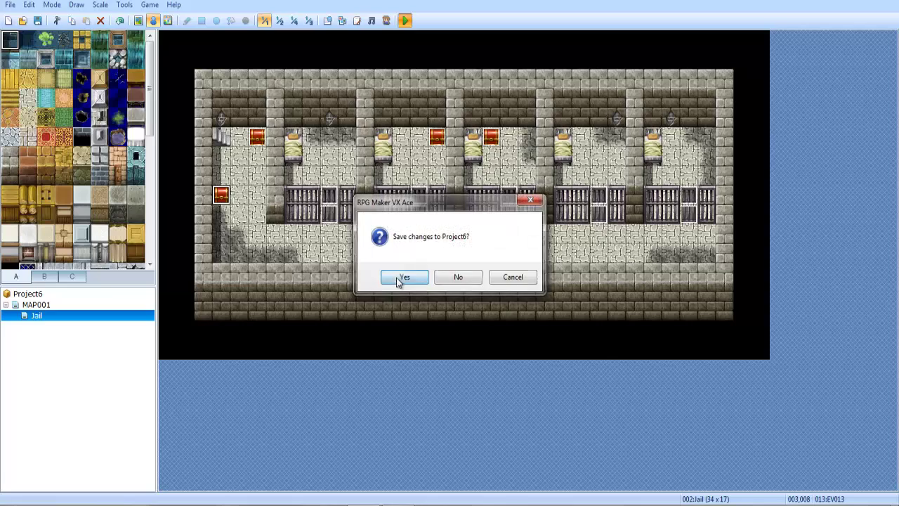
click(402, 275)
key(Return)
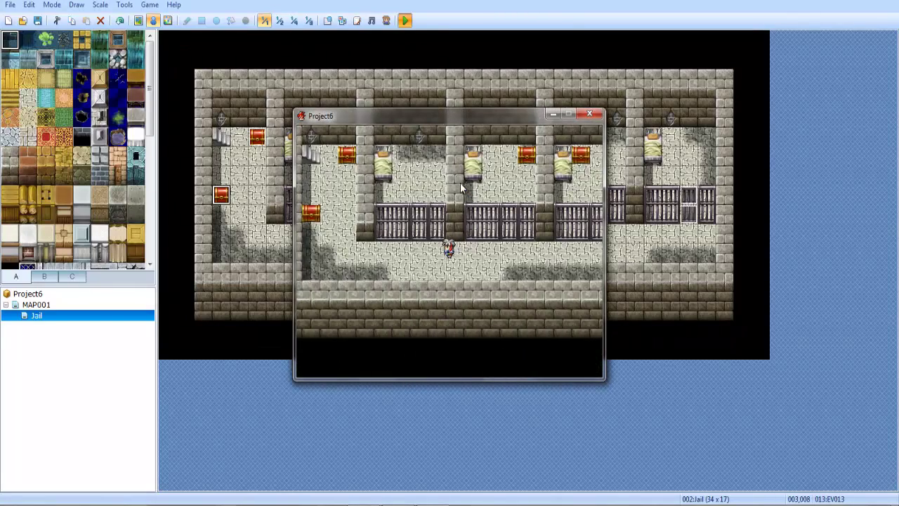
Walk the character to the locked chest at the west wall and try to open it without the Chest Key
key(Left)
key(Left)
key(Left)
key(Left)
key(Return)
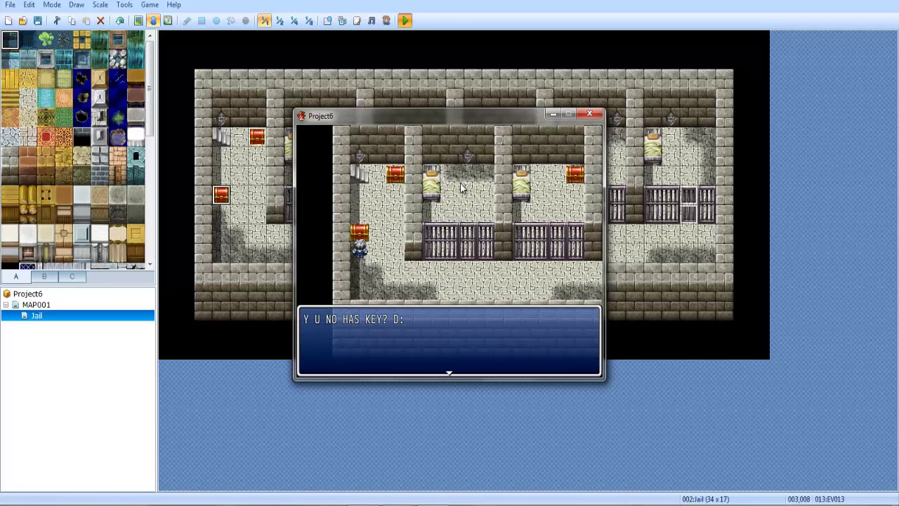
key(Return)
Walk to the chest near the stairs and open it to collect the Prison Key
key(Right)
key(Right)
key(Up)
key(Up)
key(Up)
key(Return)
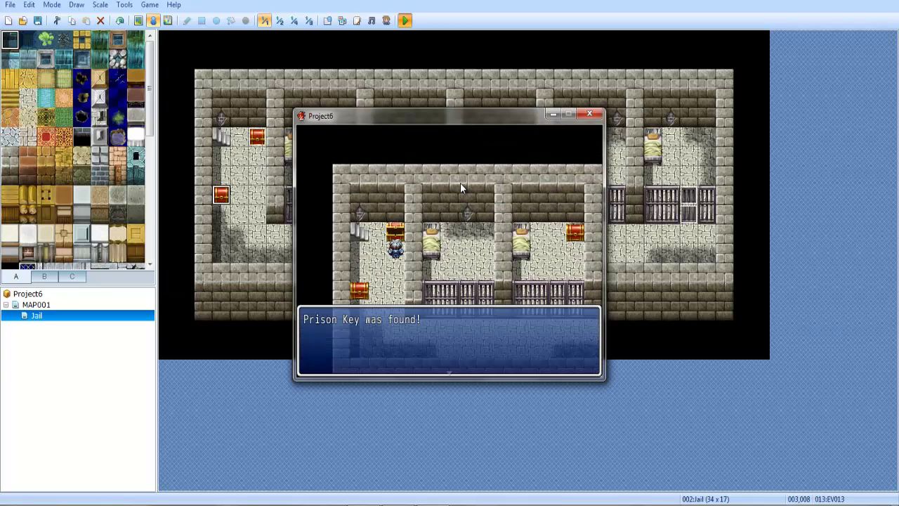
key(Return)
Walk along the corridor to the third cell's gate and unlock it with the Prison Key
key(Down)
key(Down)
key(Down)
key(Down)
key(Right)
key(Right)
key(Right)
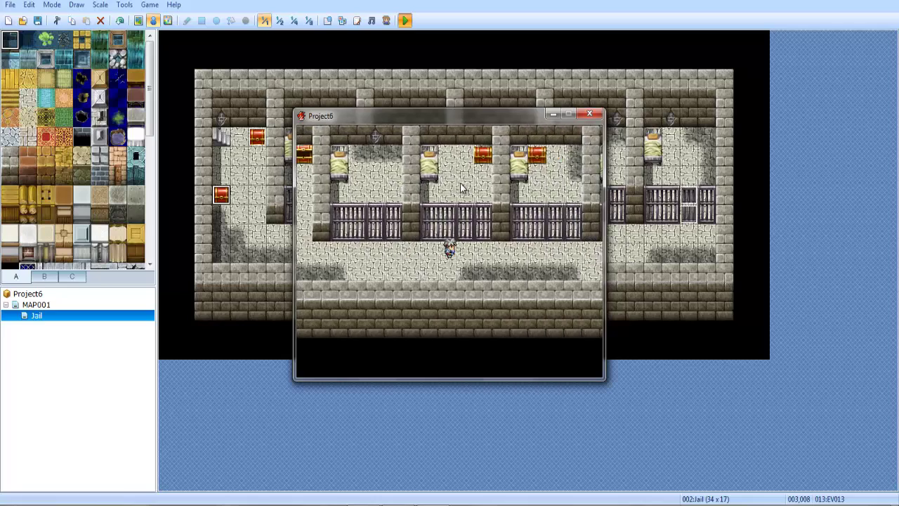
key(Up)
key(Return)
key(Return)
Enter the third cell and open the chest beside the bed
key(Up)
key(Up)
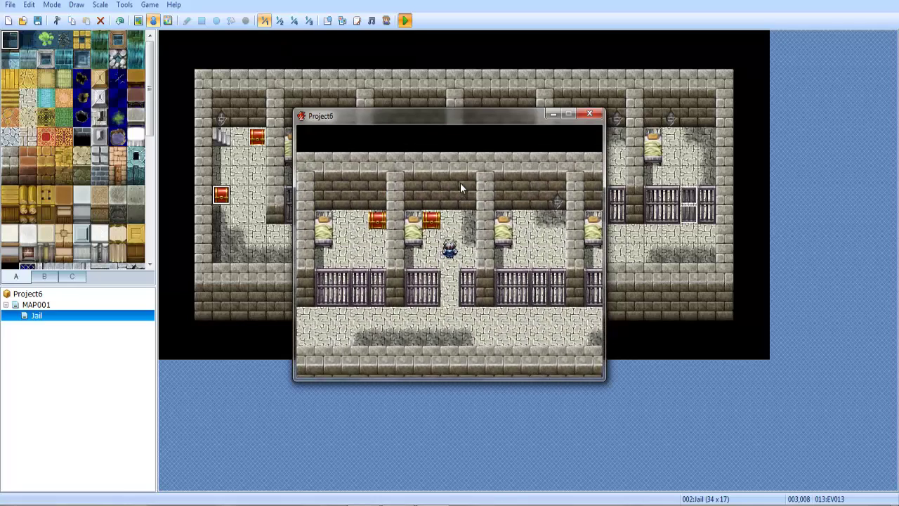
key(Return)
key(Return)
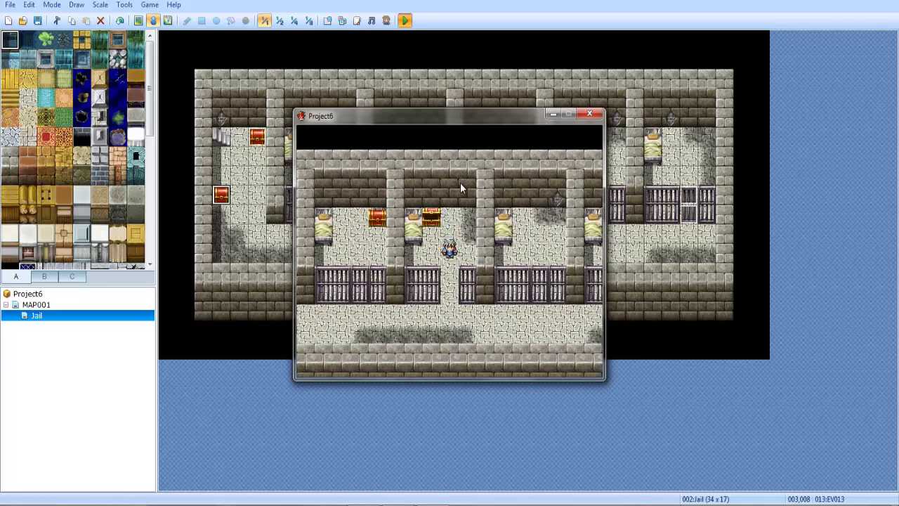
Leave the third cell, walk west to the second cell's gate and unlock it
key(Down)
key(Down)
key(Down)
key(Left)
key(Left)
key(Left)
key(Left)
key(Left)
key(Up)
key(Return)
key(Return)
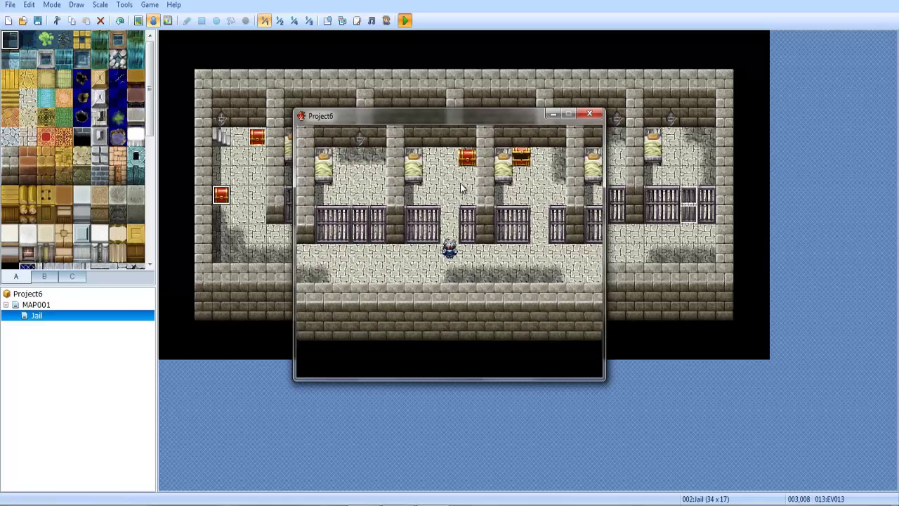
Enter the second cell and open the chest against its east wall
key(Up)
key(Up)
key(Up)
key(Up)
key(Return)
key(Return)
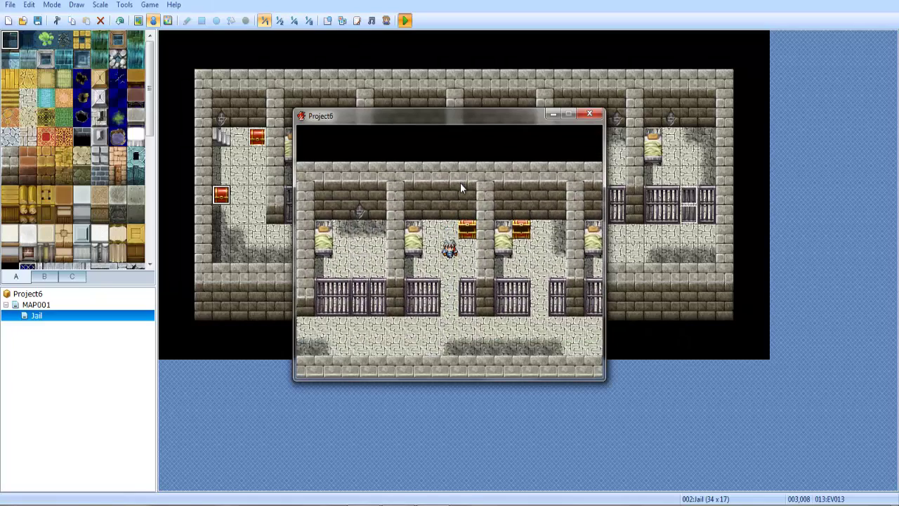
Return along the corridor to the locked chest at the west wall and try to open it with the collected keys
key(Down)
key(Down)
key(Down)
key(Down)
key(Left)
key(Left)
key(Left)
key(Left)
key(Left)
key(Left)
key(Left)
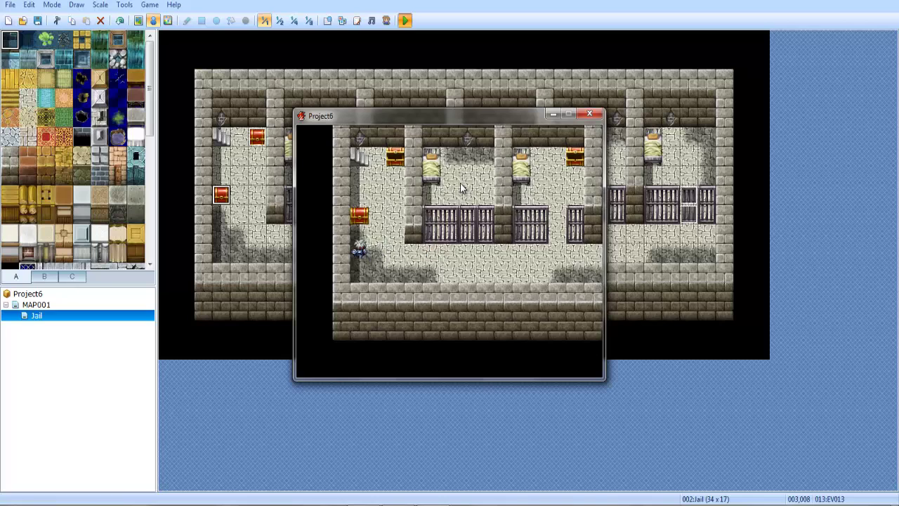
key(Up)
key(Return)
Check the character's Key Items in the in-game inventory, and close the playtest
key(Escape)
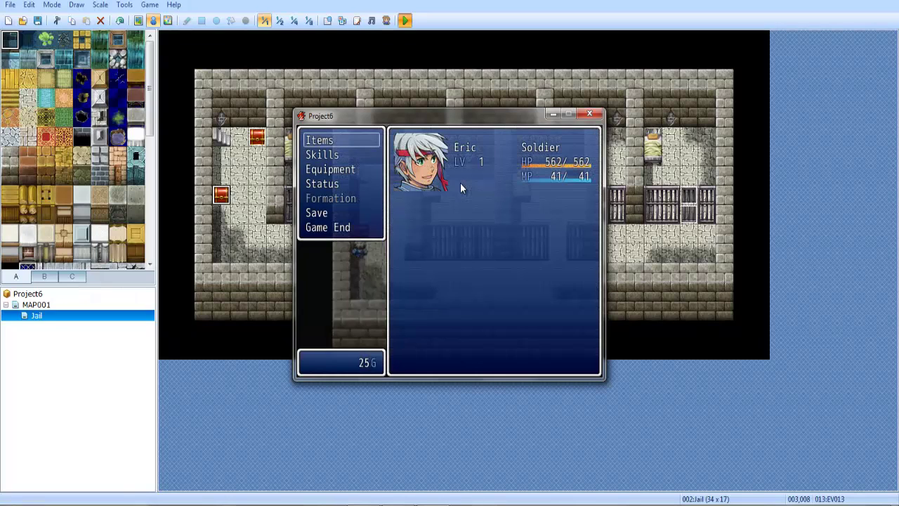
key(Return)
key(Right)
key(Right)
key(Right)
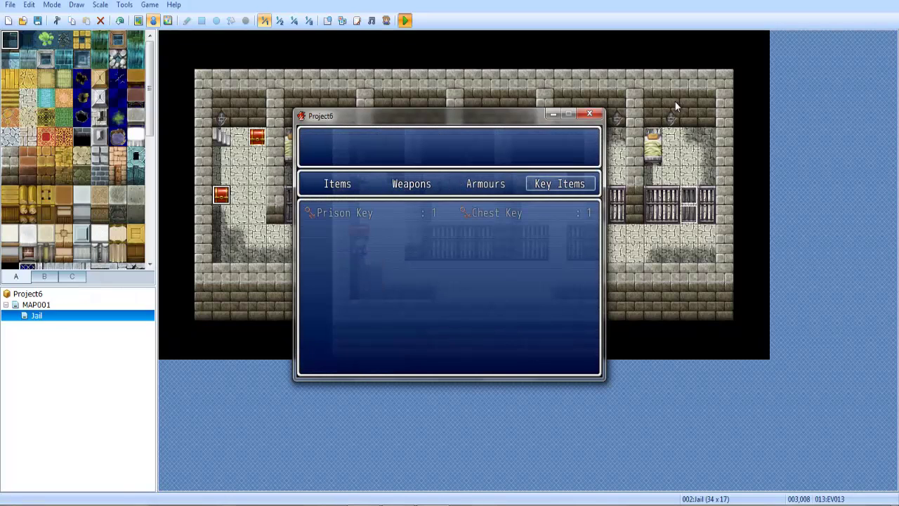
click(589, 113)
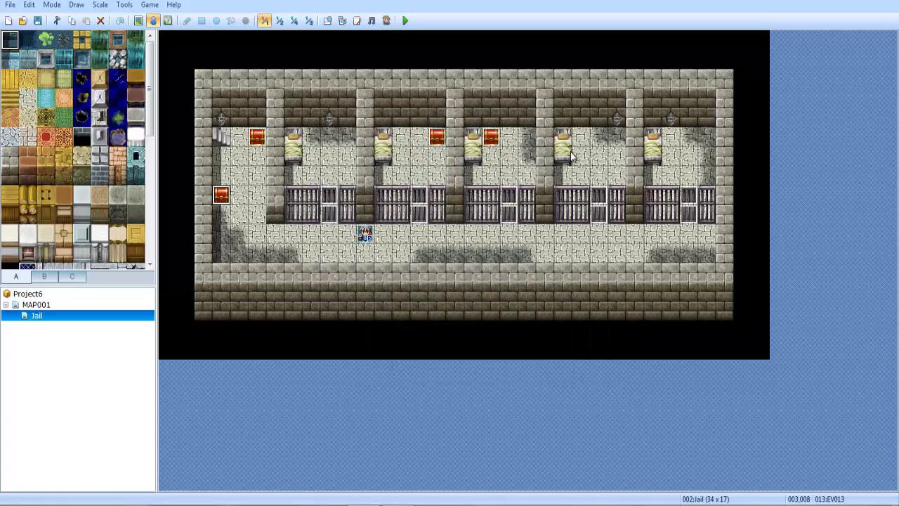
Change the west wall chest's Conditional Branch to require item 018:Chest Key in the inventory, and save the event
double_click(222, 197)
click(485, 158)
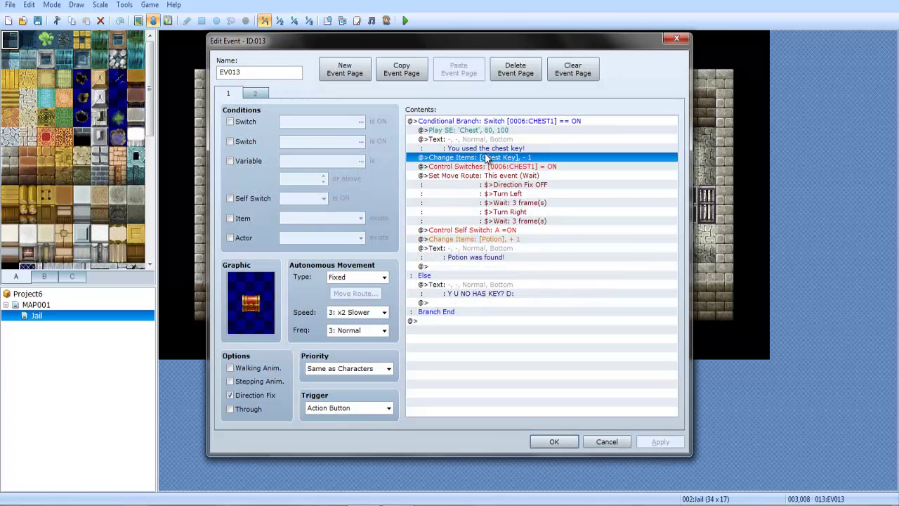
double_click(494, 167)
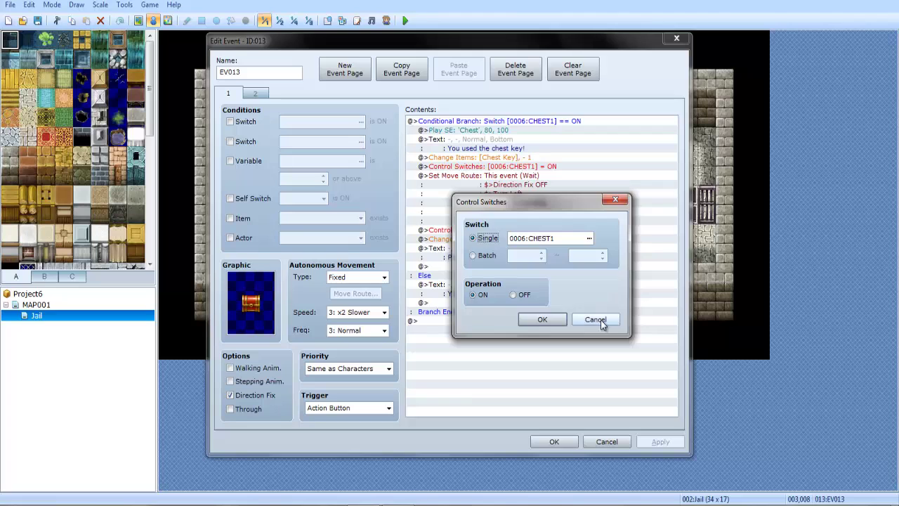
click(595, 320)
double_click(519, 122)
click(529, 175)
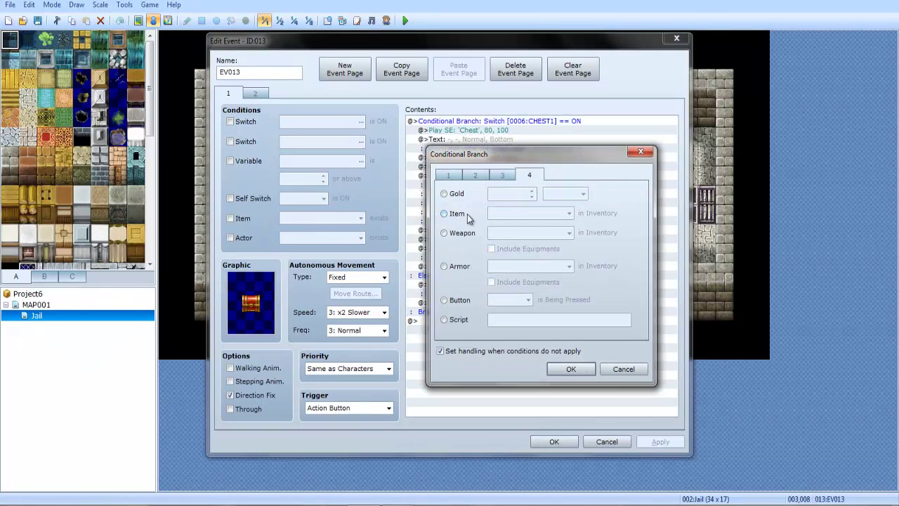
click(456, 213)
click(538, 214)
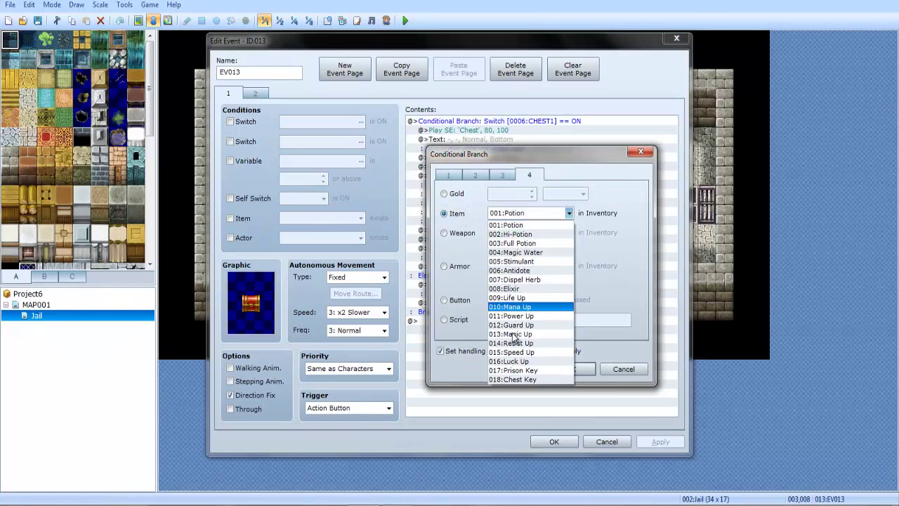
click(524, 382)
click(568, 372)
click(550, 441)
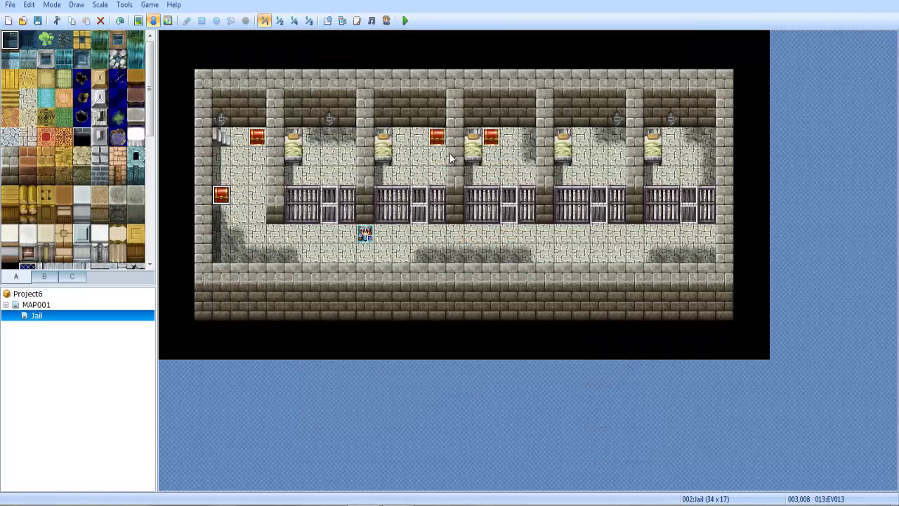
Save the changes to Project6, and in a new playtest try the first cell's gate without the Prison Key
click(405, 21)
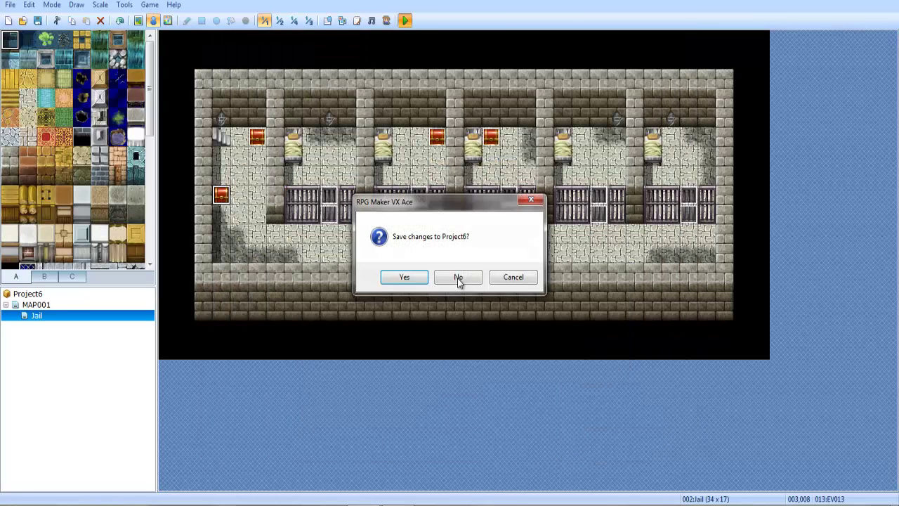
click(398, 278)
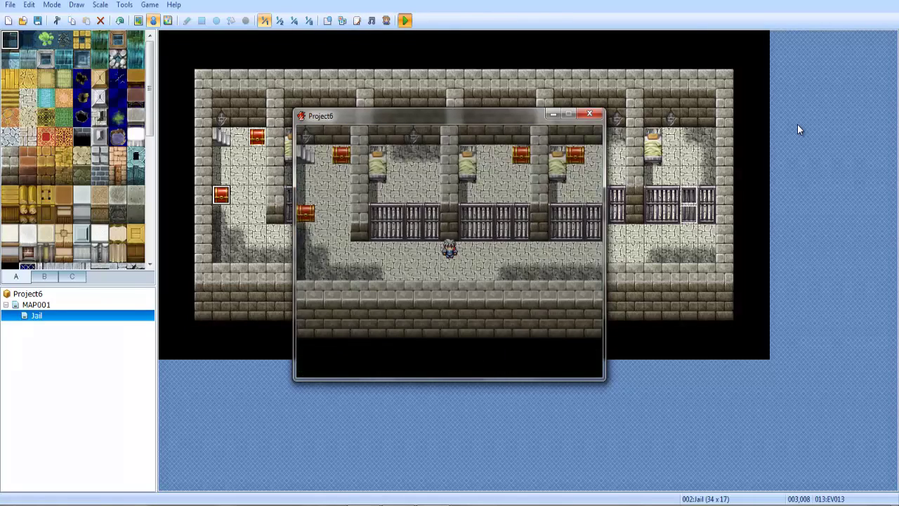
key(Left)
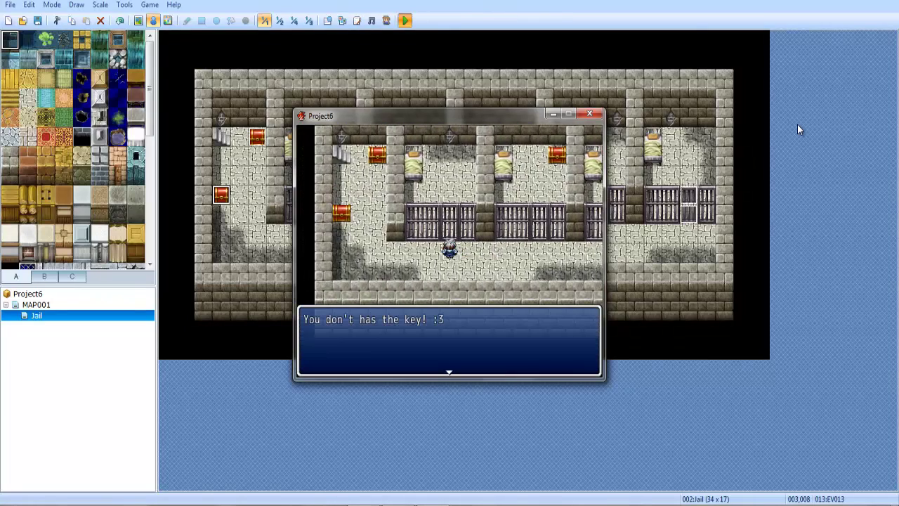
key(Return)
Collect the Prison Key from the chest near the stairs in the new playtest
key(Left)
key(Up)
key(Return)
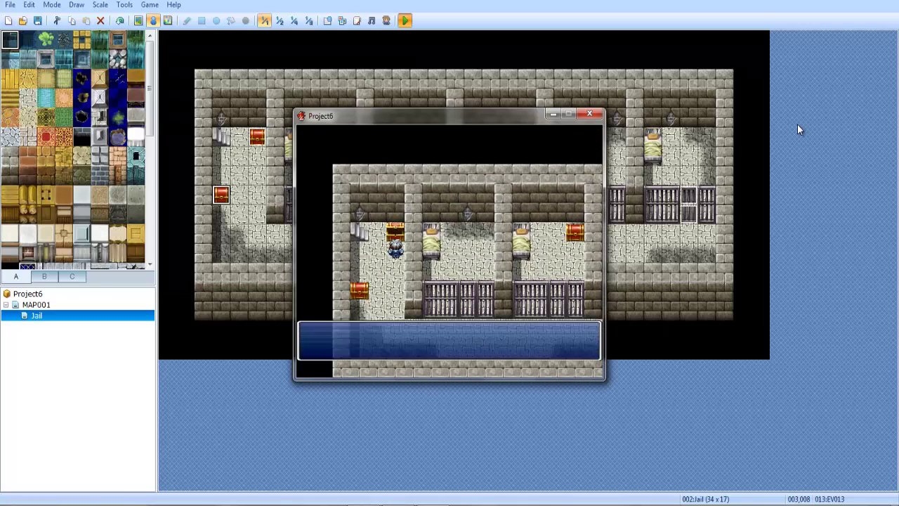
key(Return)
Unlock the second cell's gate with the Prison Key and open the chest inside
key(Down)
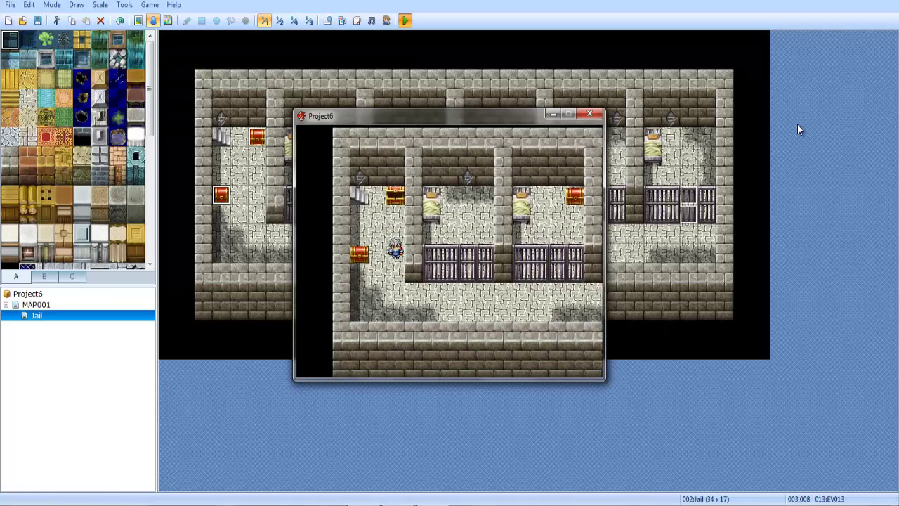
key(Right)
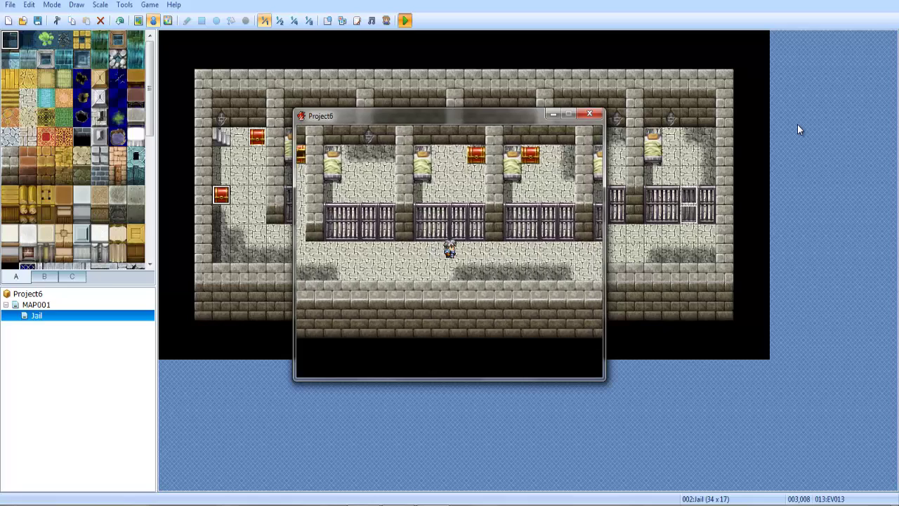
key(Return)
key(Return)
key(Up)
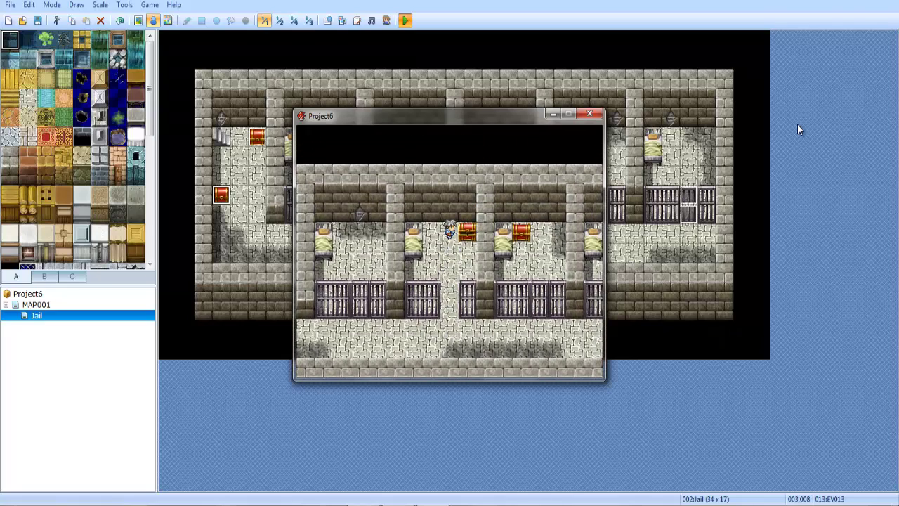
key(Return)
key(Return)
Unlock the third cell's gate and open the chest beside its bed
key(Down)
key(Right)
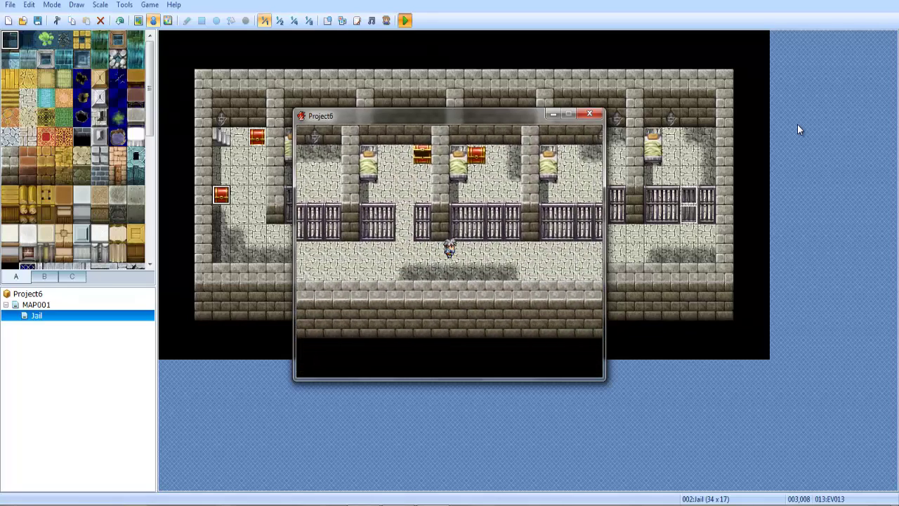
key(Return)
key(Return)
key(Up)
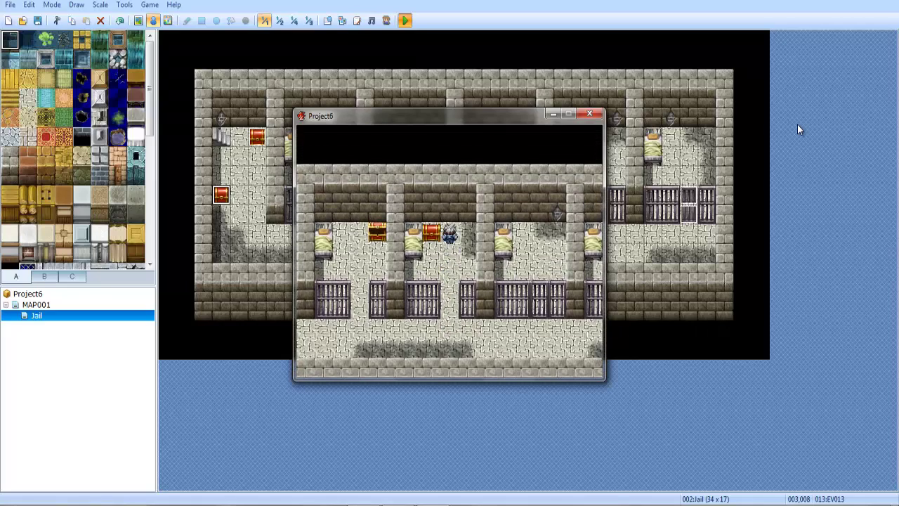
key(Return)
Walk back to the locked chest at the west wall and open it with the Chest Key to get the Potion
key(Down)
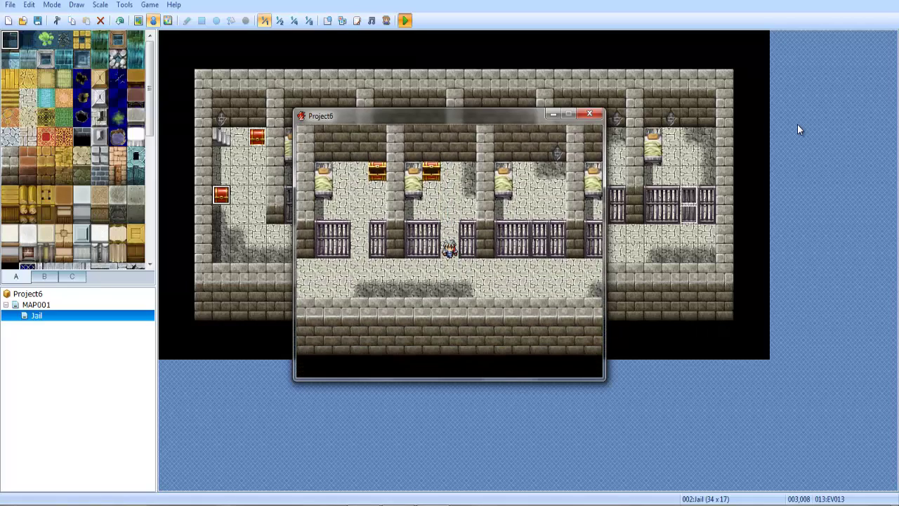
key(Left)
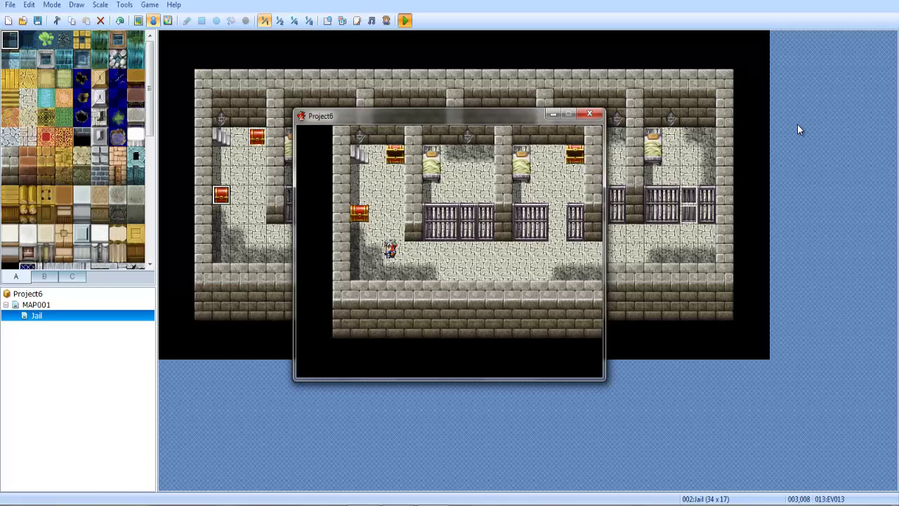
key(Up)
key(Return)
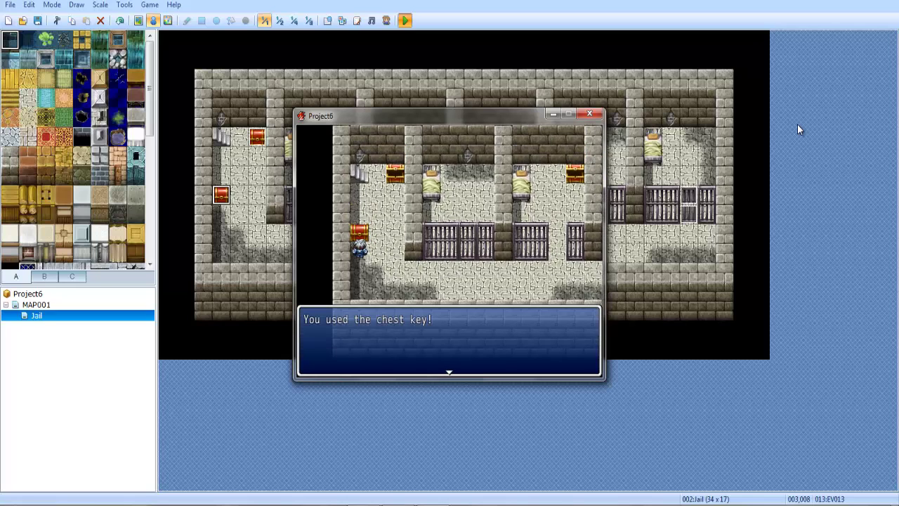
key(Return)
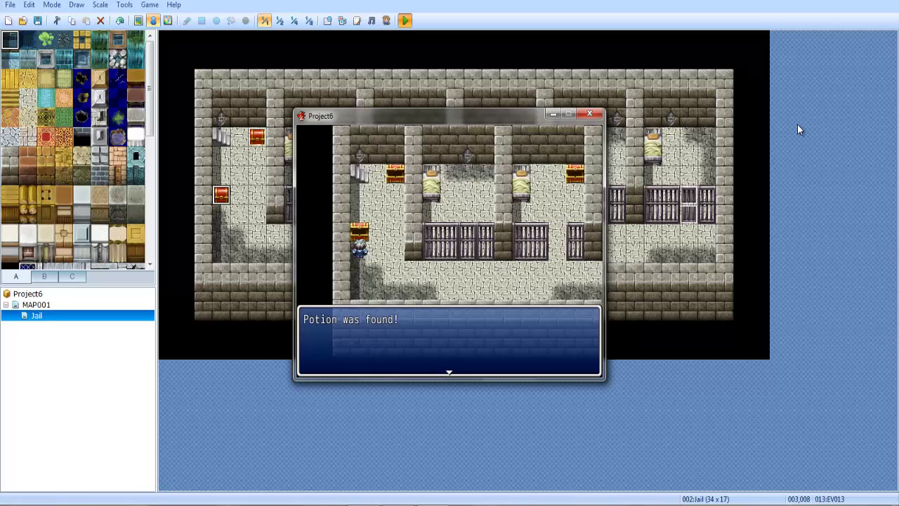
key(Return)
Check in the inventory's Key Items whether the Chest Key was used up, and close the playtest
key(Escape)
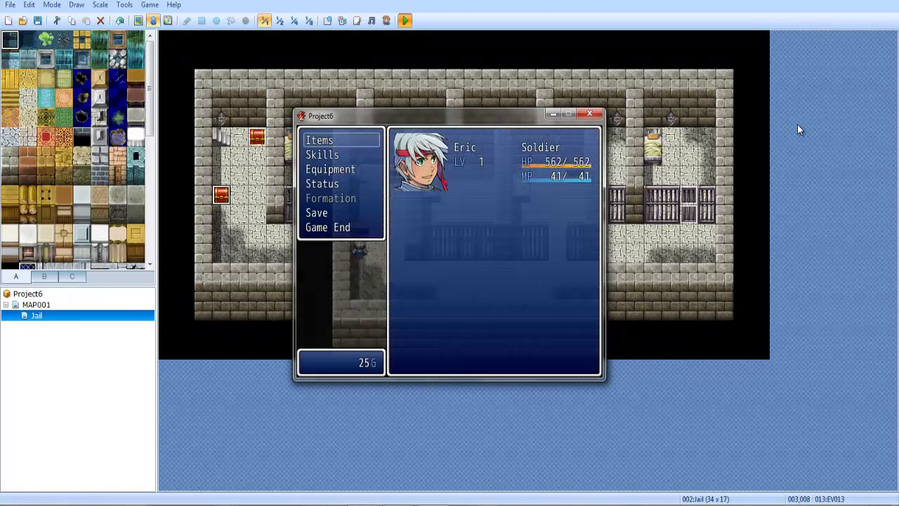
key(Return)
key(Right)
key(Right)
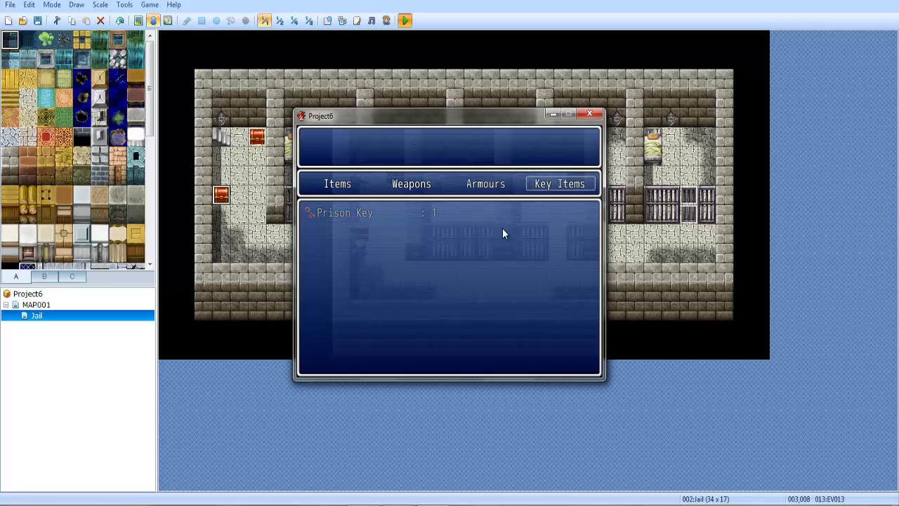
click(589, 113)
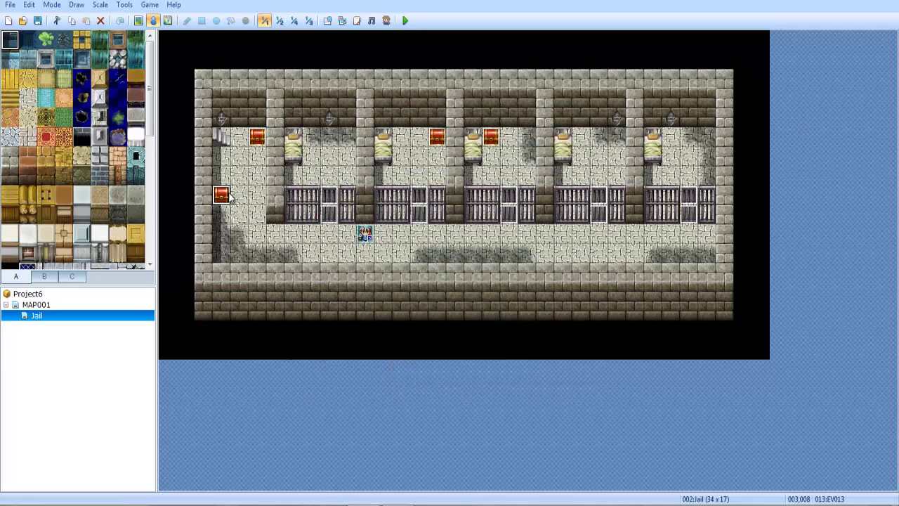